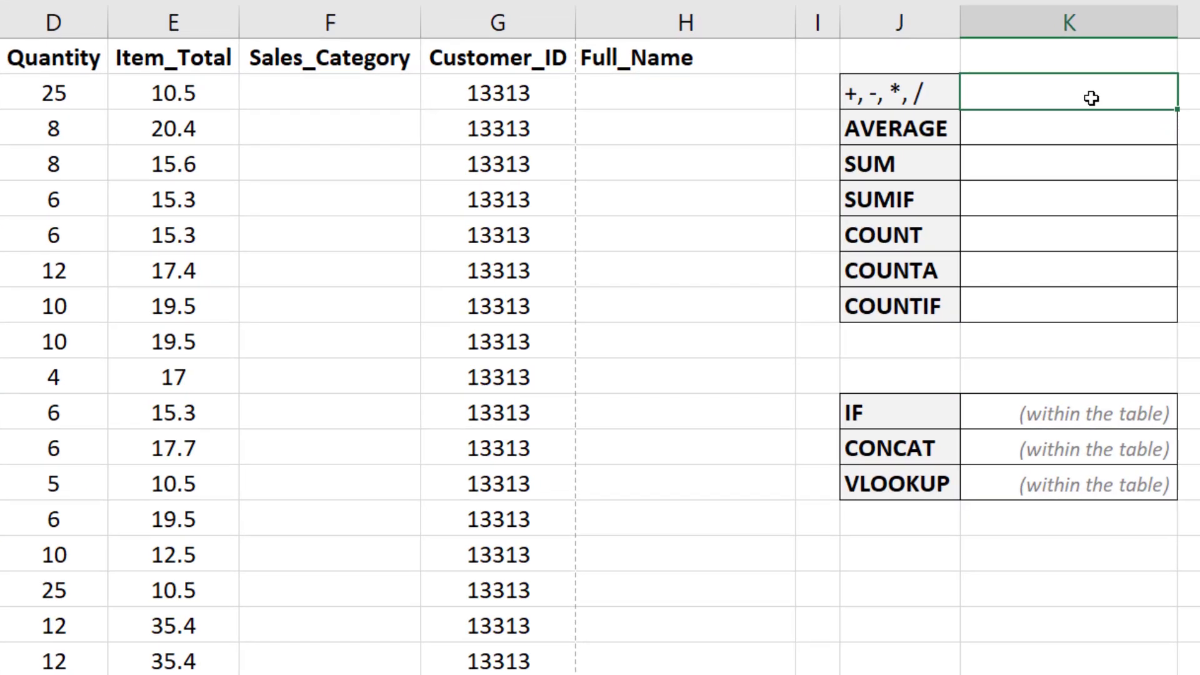
Step: Start a formula in K2 that adds the first two Quantity cells, D2 and D3
type("=")
left_click(49, 92)
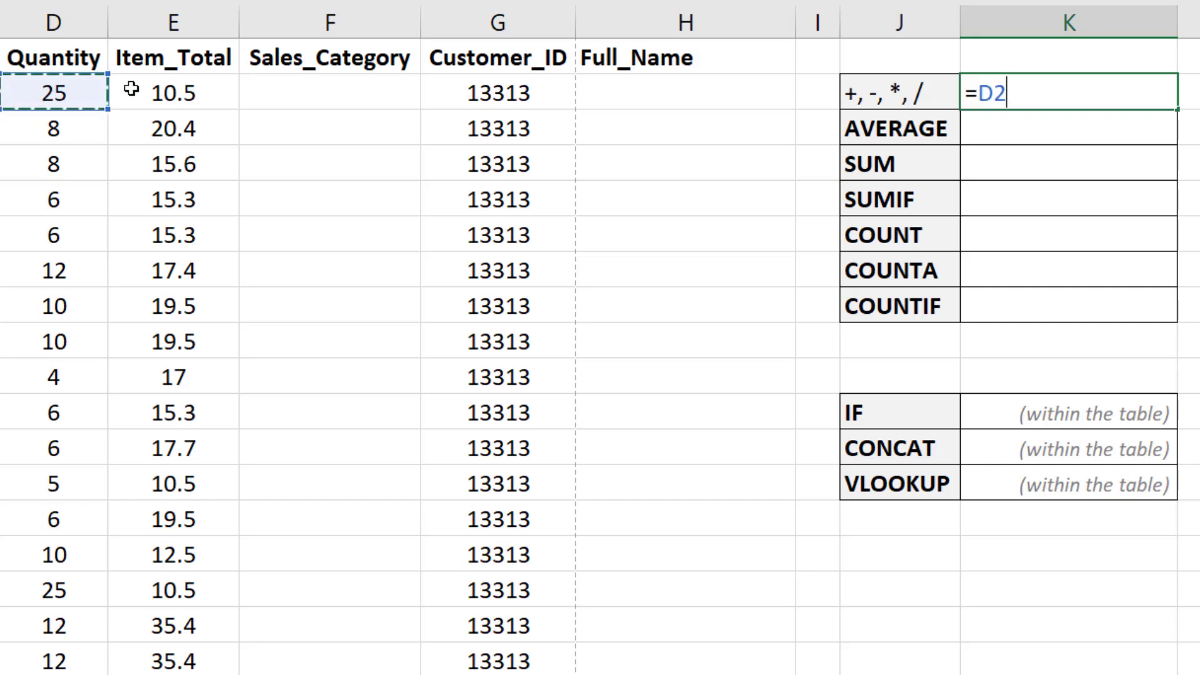
type("+")
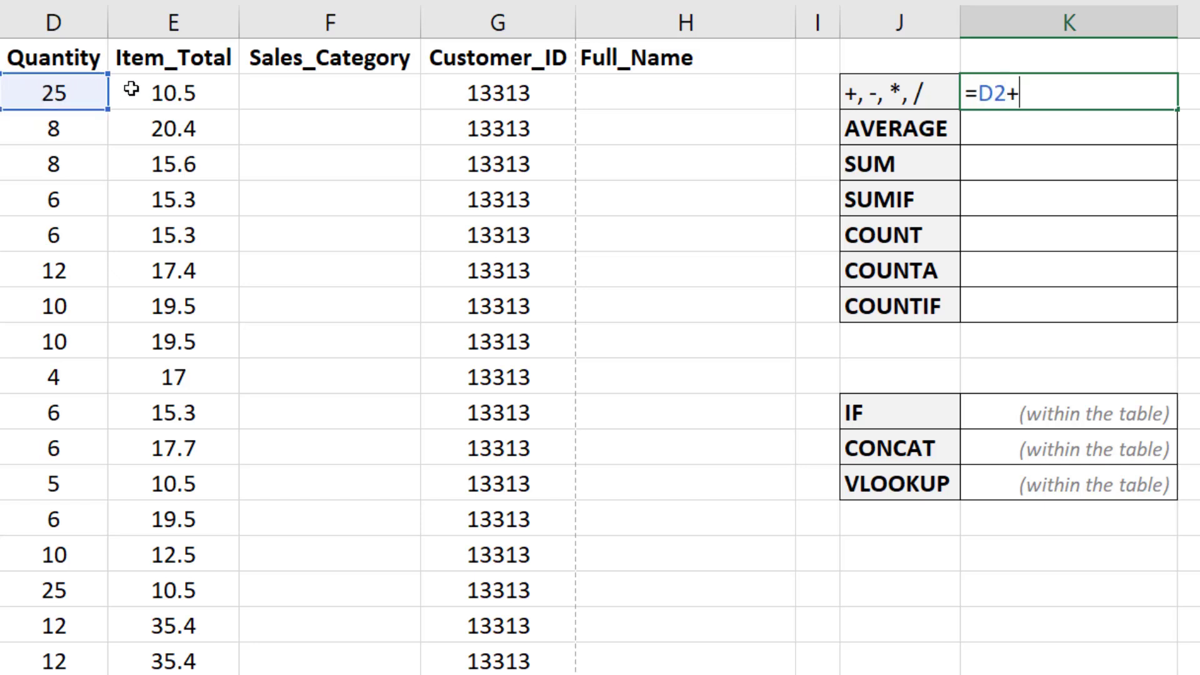
left_click(57, 126)
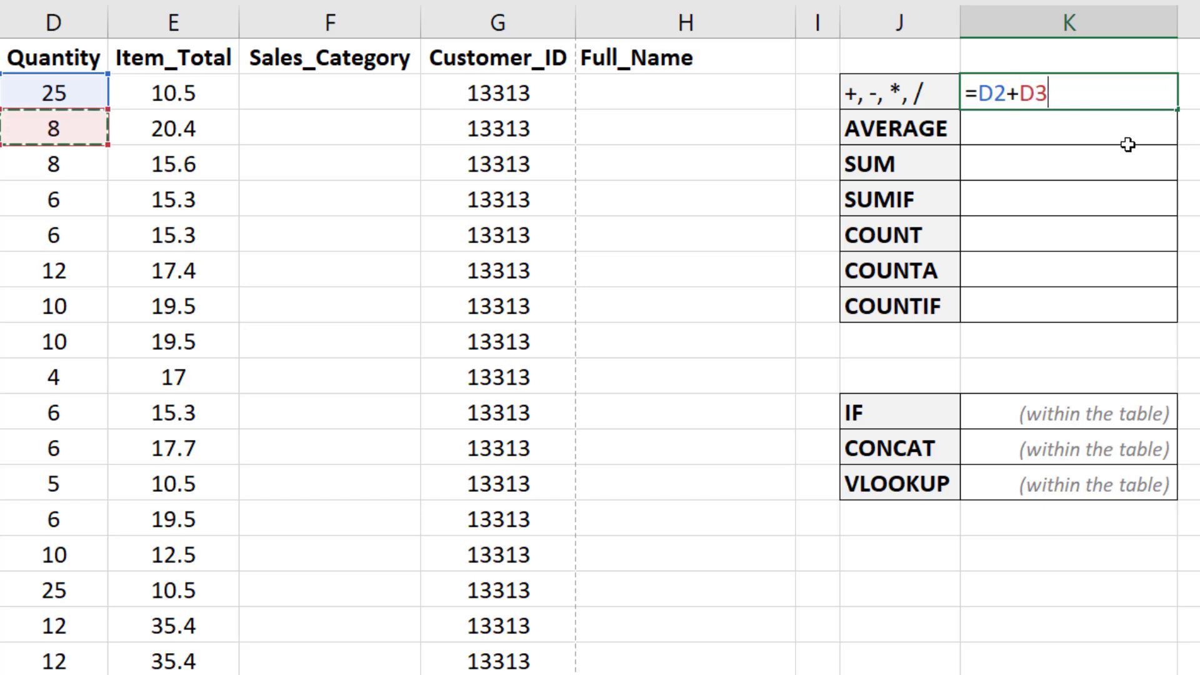
Step: Try subtraction, multiplication and division between D2 and D3 in the K2 formula, ending back on addition
double_click(1013, 93)
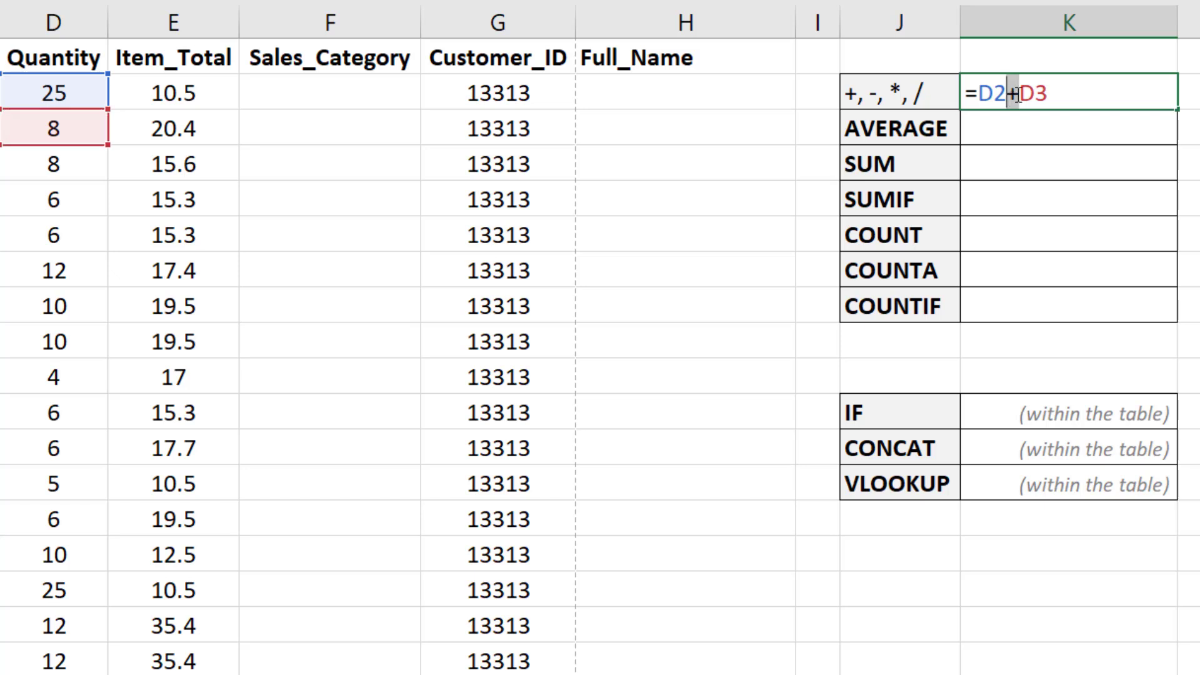
type("-")
double_click(1007, 93)
type("*")
double_click(1008, 94)
type("/")
key("BackSpace")
type("+")
Step: Extend the K2 formula with the third Quantity cell so it reads =D2+D3+D4, and commit it
left_click(1068, 84)
type("+")
left_click(59, 168)
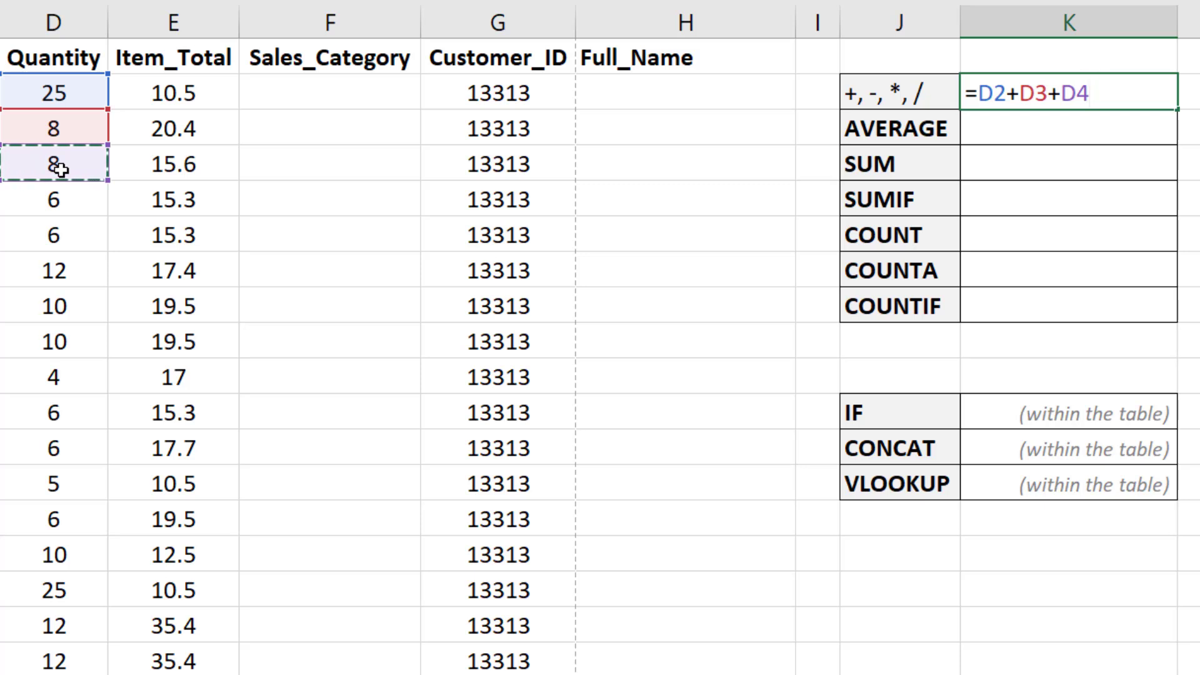
key("Return")
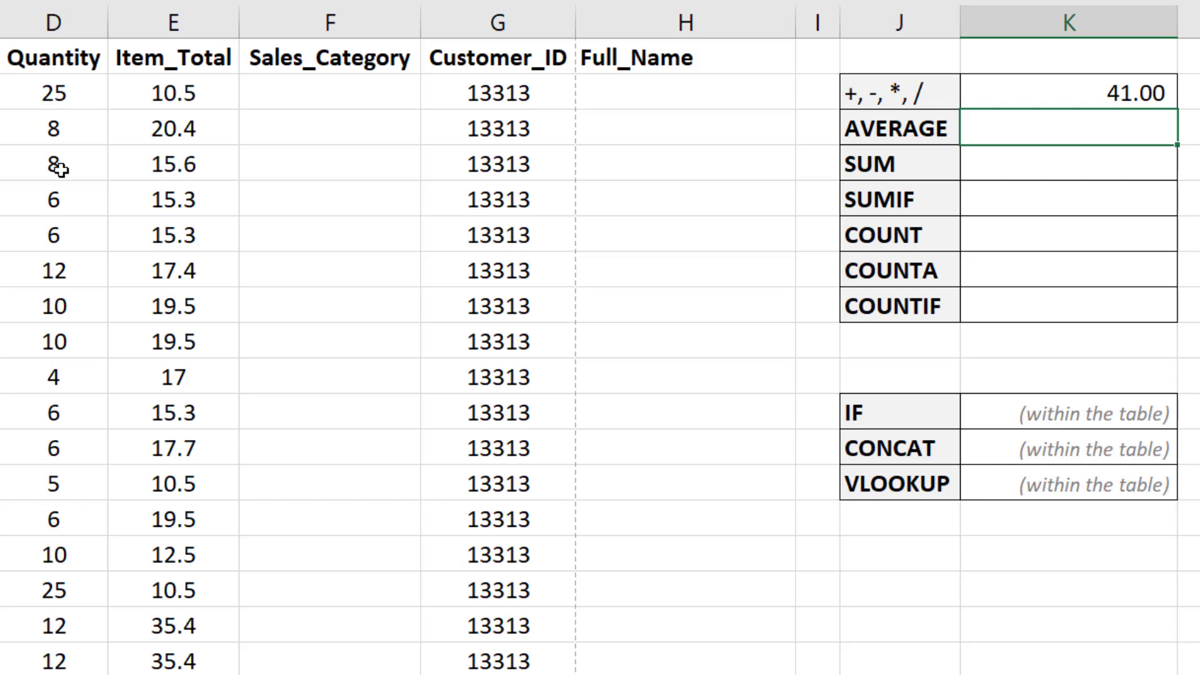
Step: Calculate the average of the whole Quantity column in K3 with =AVERAGE(D:D)
type("=av")
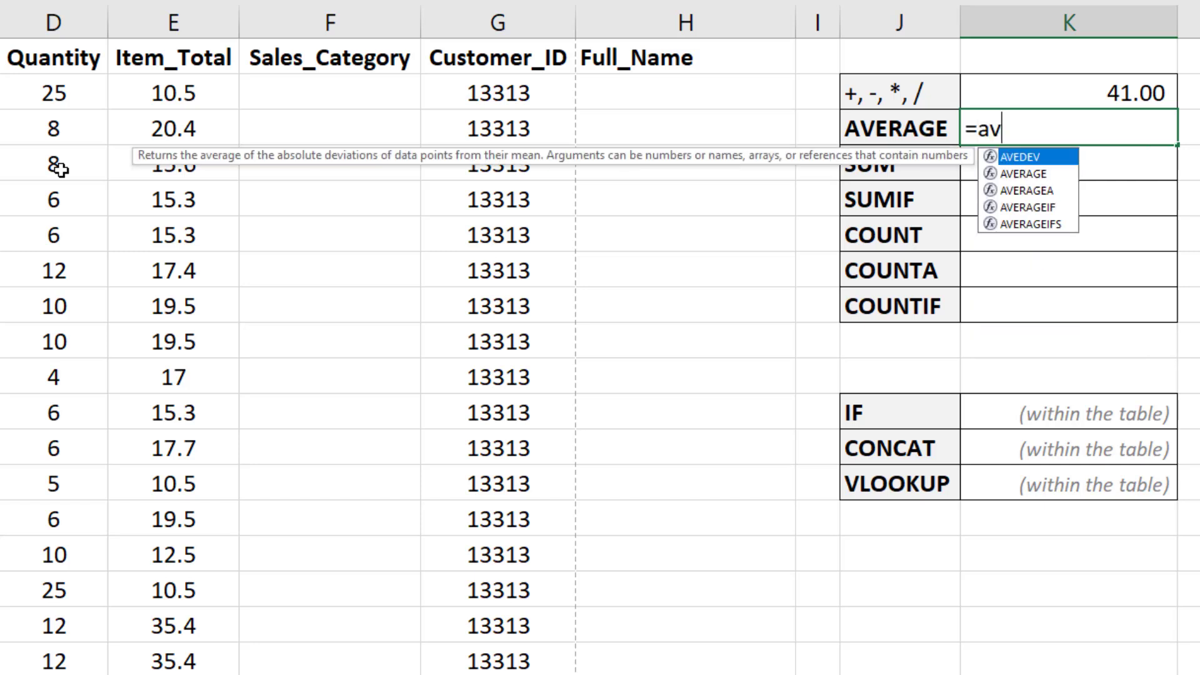
type("erage(")
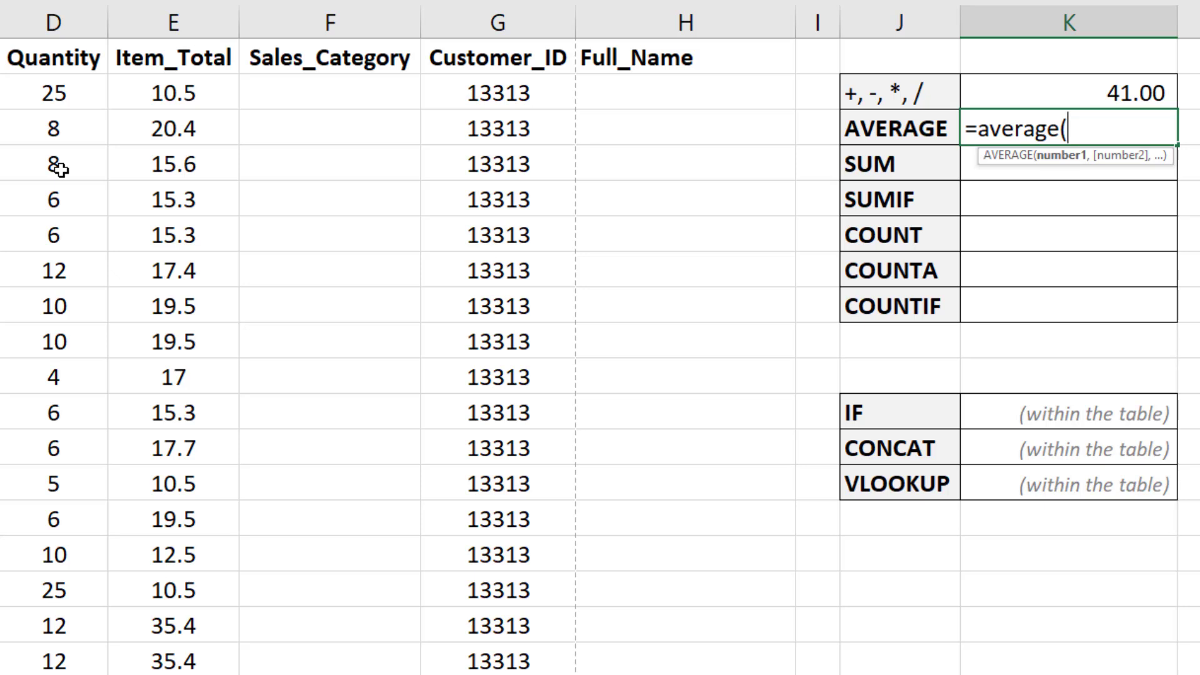
left_click(53, 22)
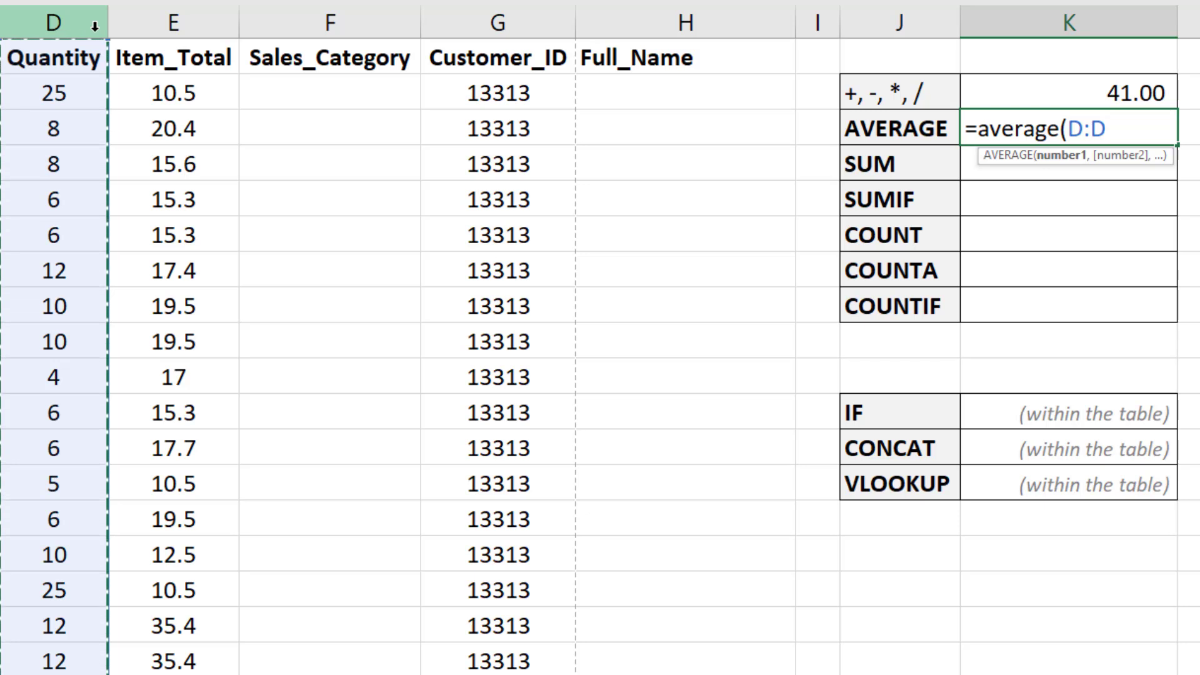
type(")")
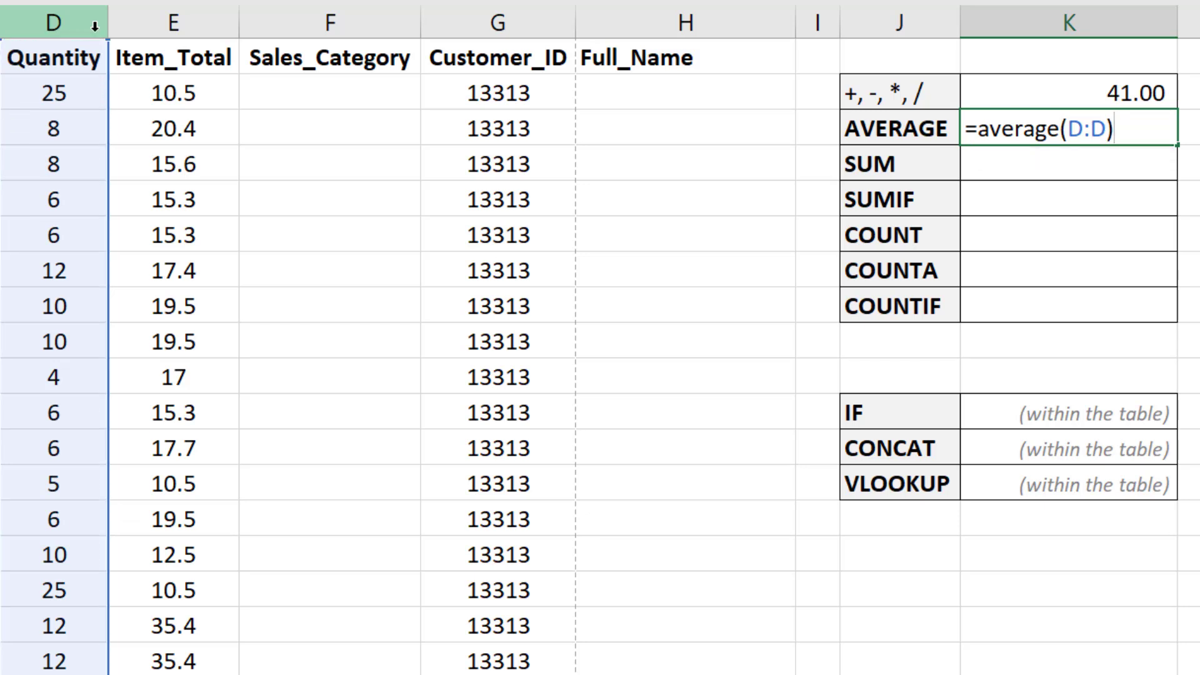
key("Return")
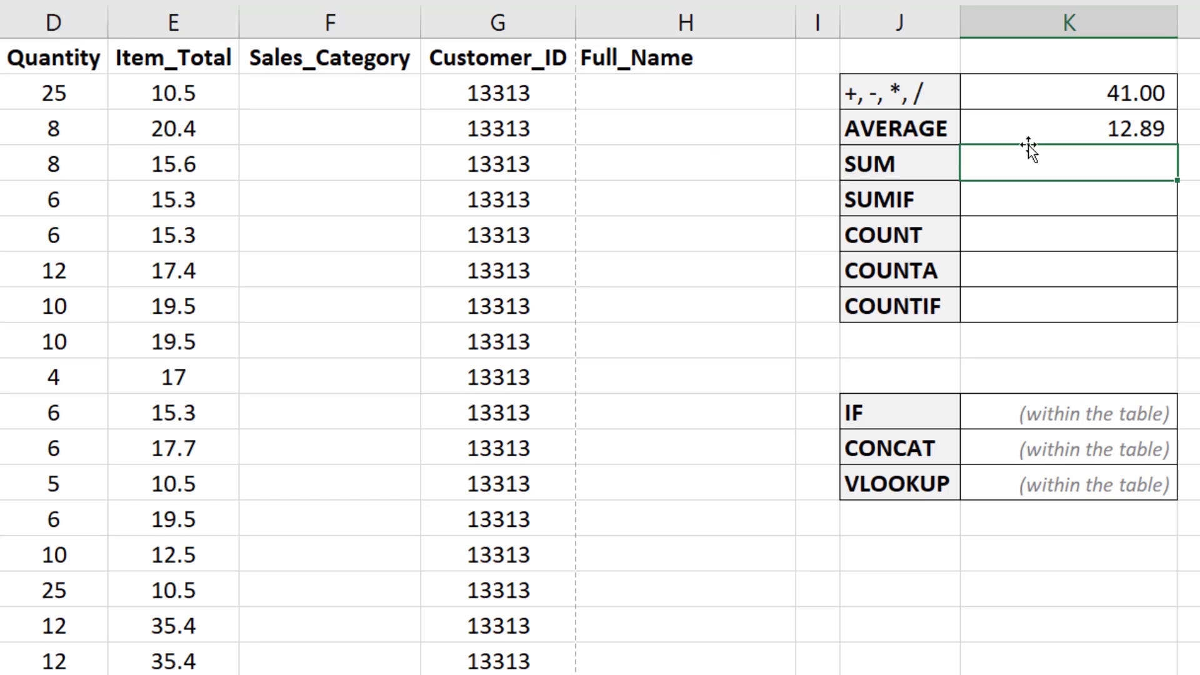
Step: Try limiting the AVERAGE formula in K3 to the Quantity cells D2:D9 instead of the whole column
double_click(1114, 132)
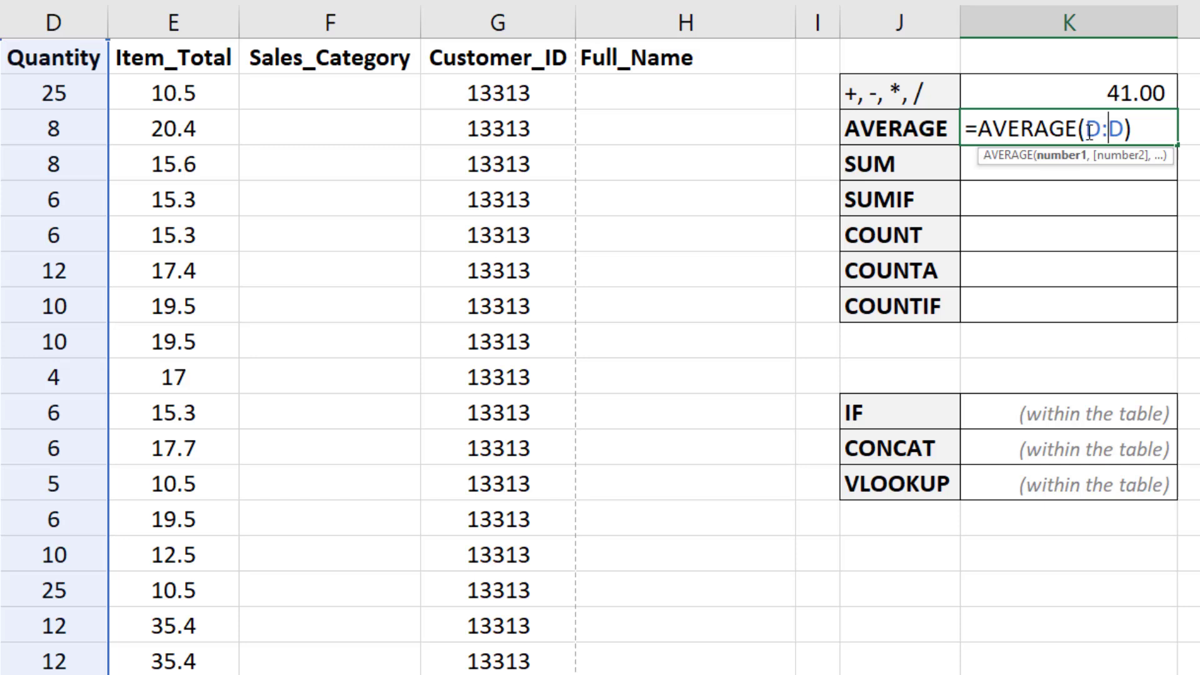
left_click_drag(1086, 129, 1122, 129)
key("BackSpace")
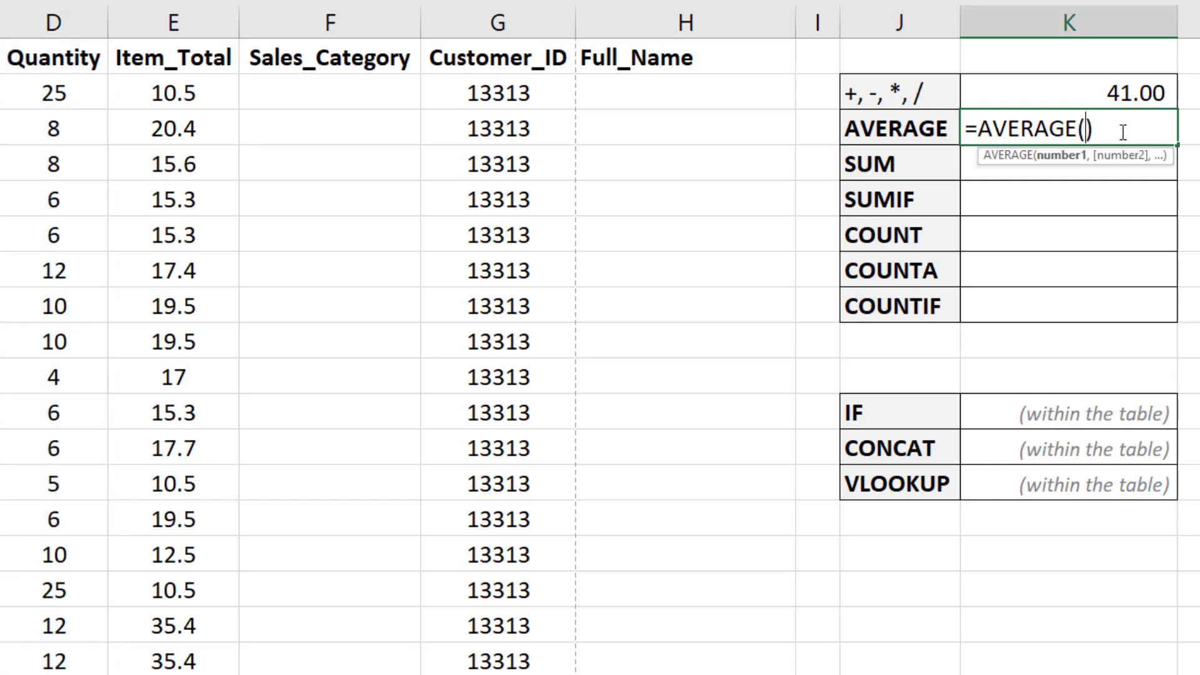
mouse_move(92, 103)
left_mouse_down()
mouse_move(92, 321)
mouse_move(101, 310)
left_mouse_up()
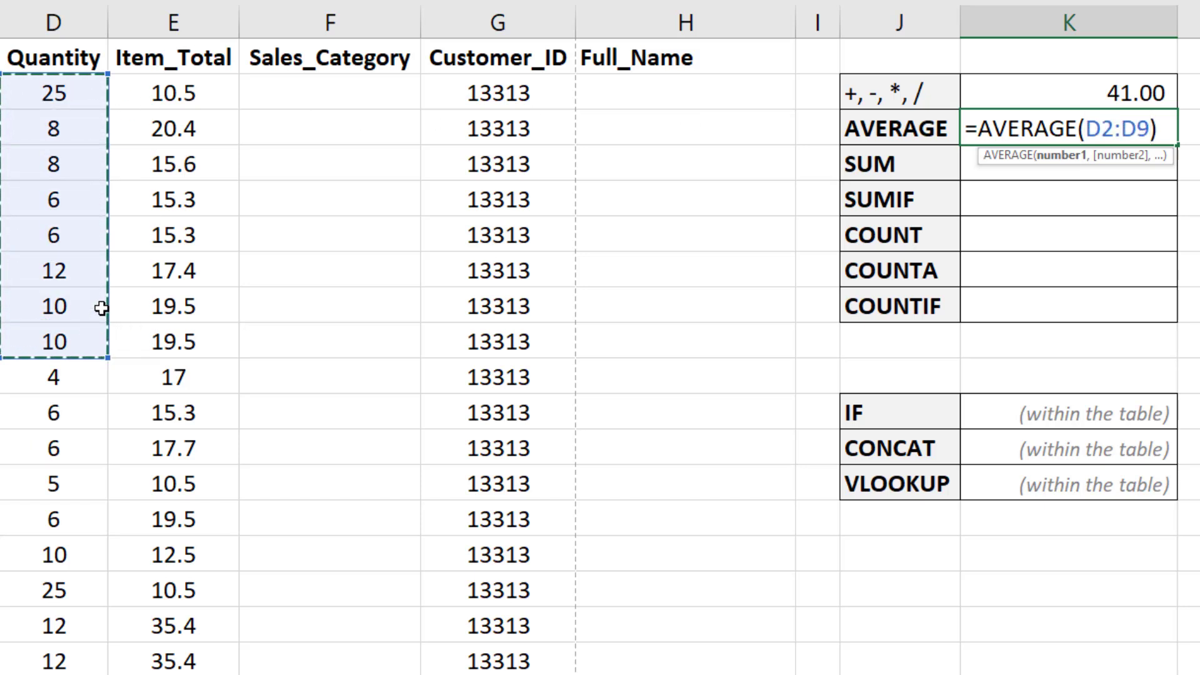
Step: Replace the AVERAGE arguments in K3 with the separate references D2, D6 and D8:D13
key("BackSpace")
key("BackSpace")
key("BackSpace")
key("BackSpace")
key("BackSpace")
key("BackSpace")
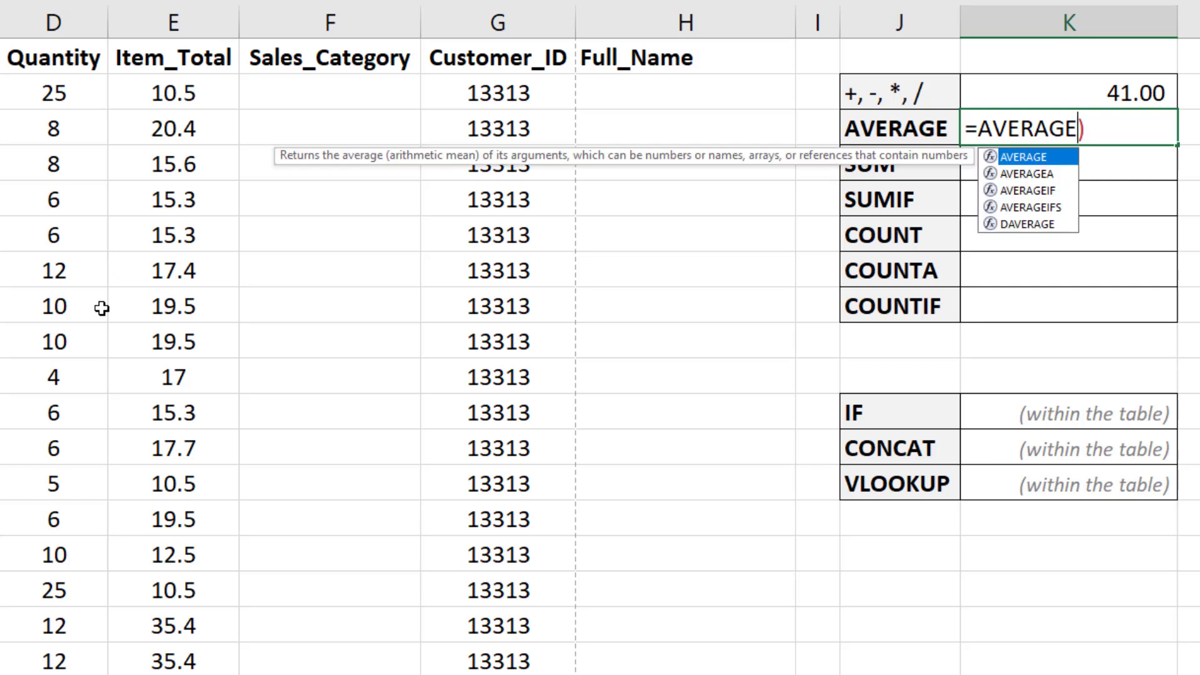
type("(")
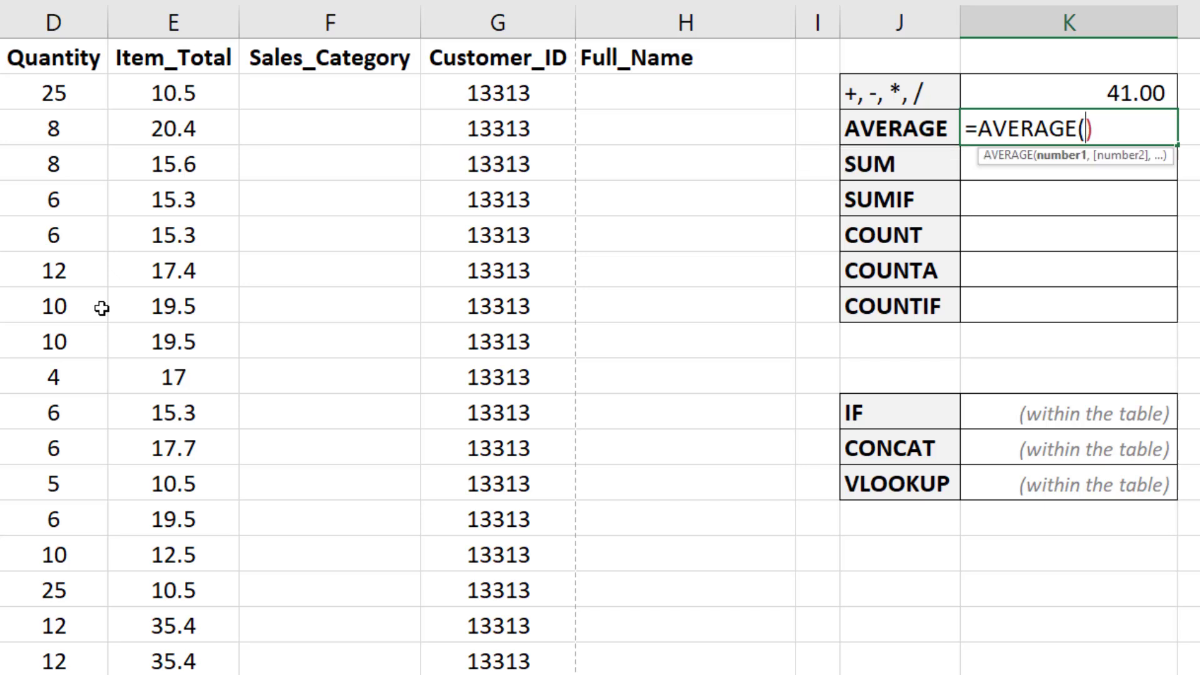
left_click(58, 107)
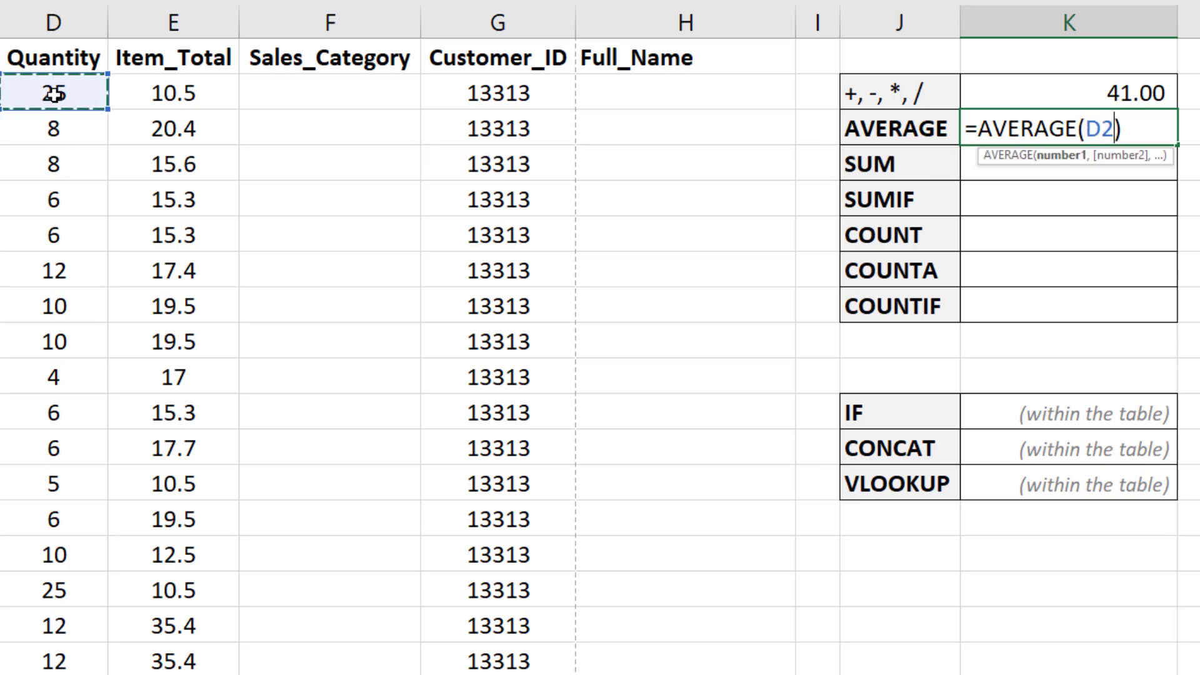
type(",")
left_click(49, 236)
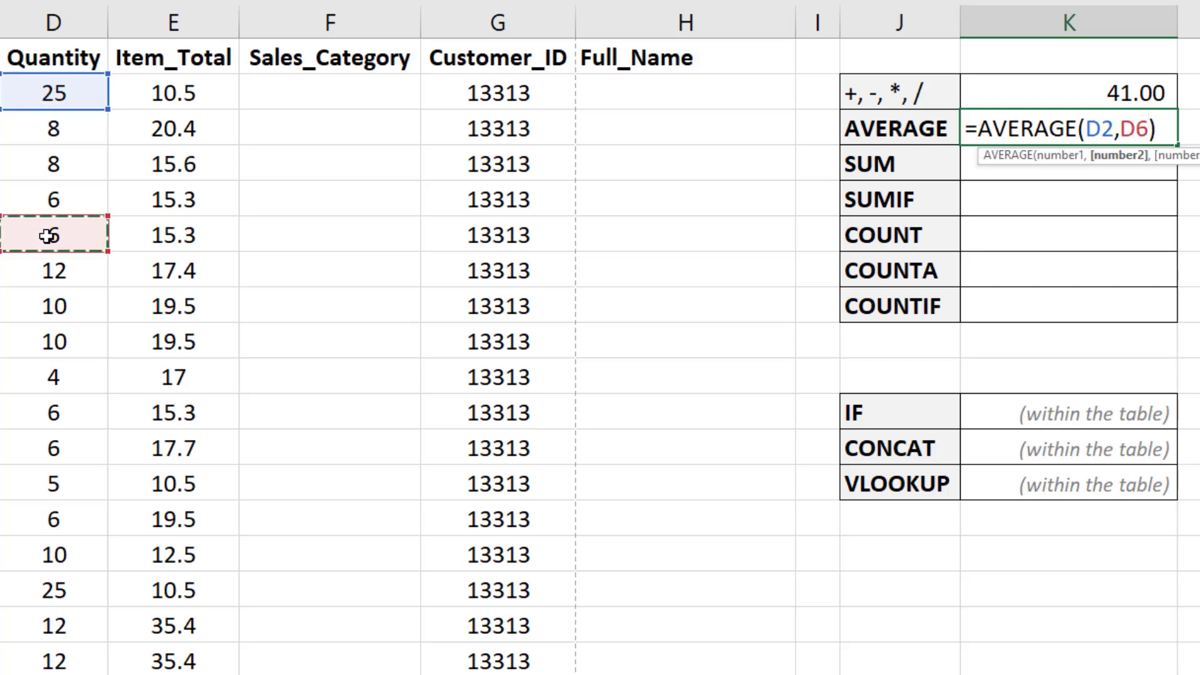
type(",")
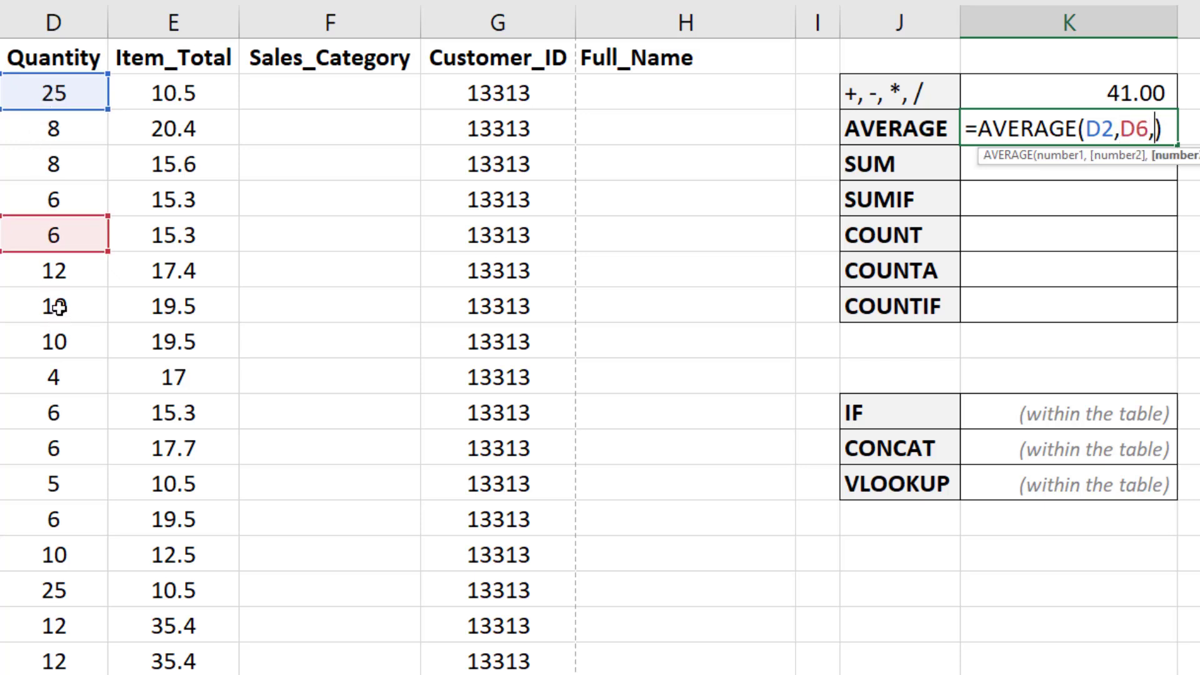
left_click_drag(59, 306, 71, 476)
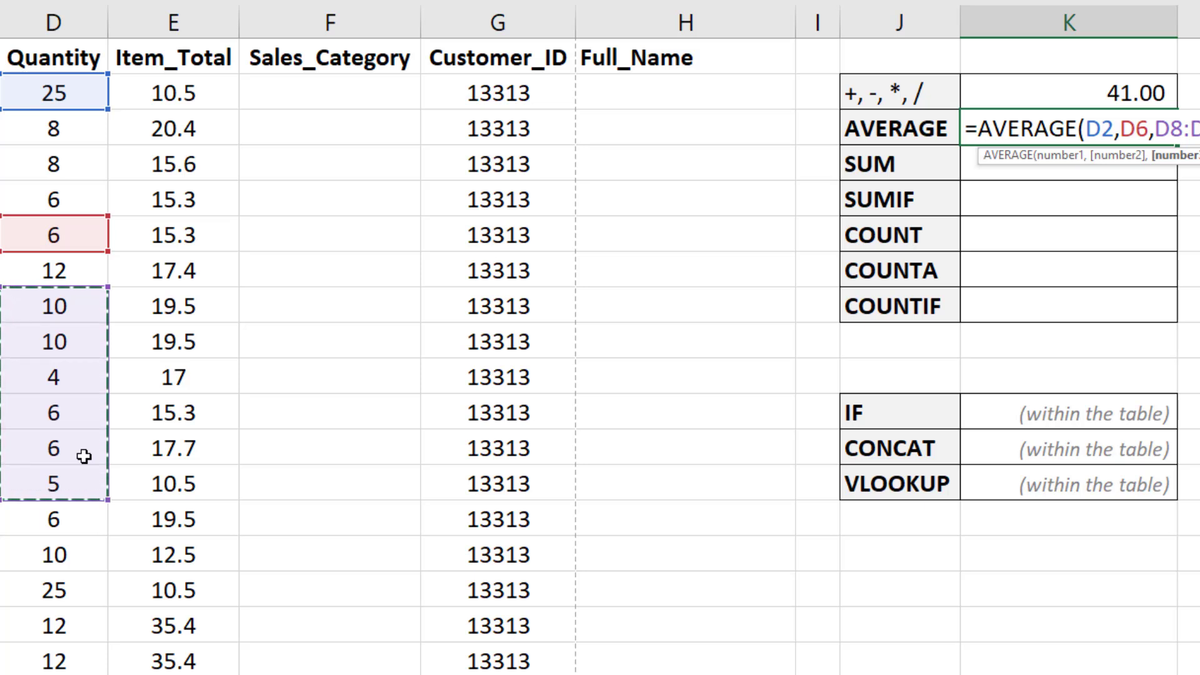
Step: Clear the separate references from the AVERAGE formula in K3 and restore the whole Quantity column, D:D
key("BackSpace")
key("BackSpace")
key("BackSpace")
key("BackSpace")
key("BackSpace")
key("BackSpace")
key("BackSpace")
key("BackSpace")
key("BackSpace")
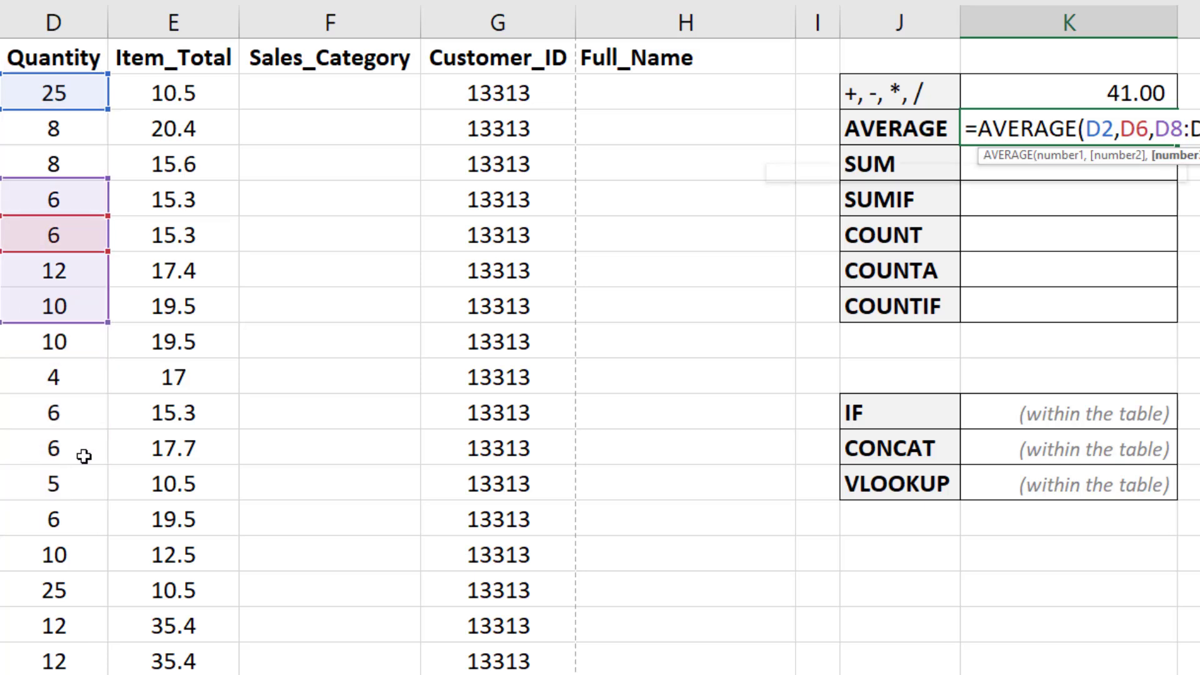
key("BackSpace")
key("BackSpace")
key("BackSpace")
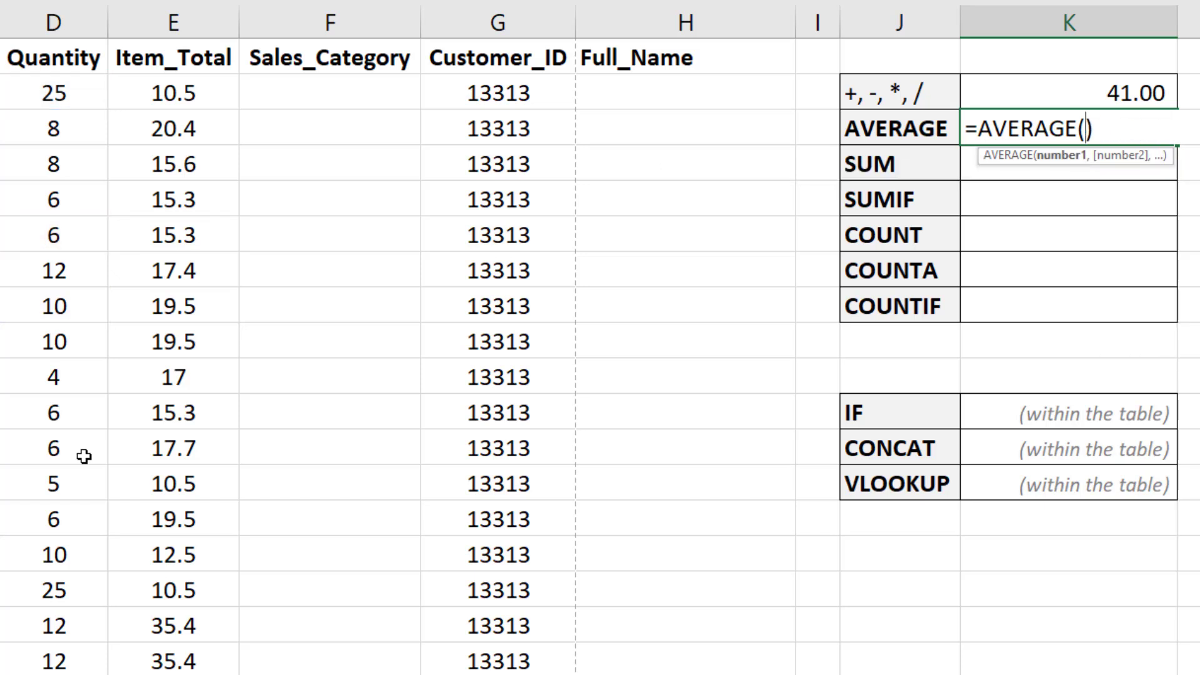
left_click(53, 22)
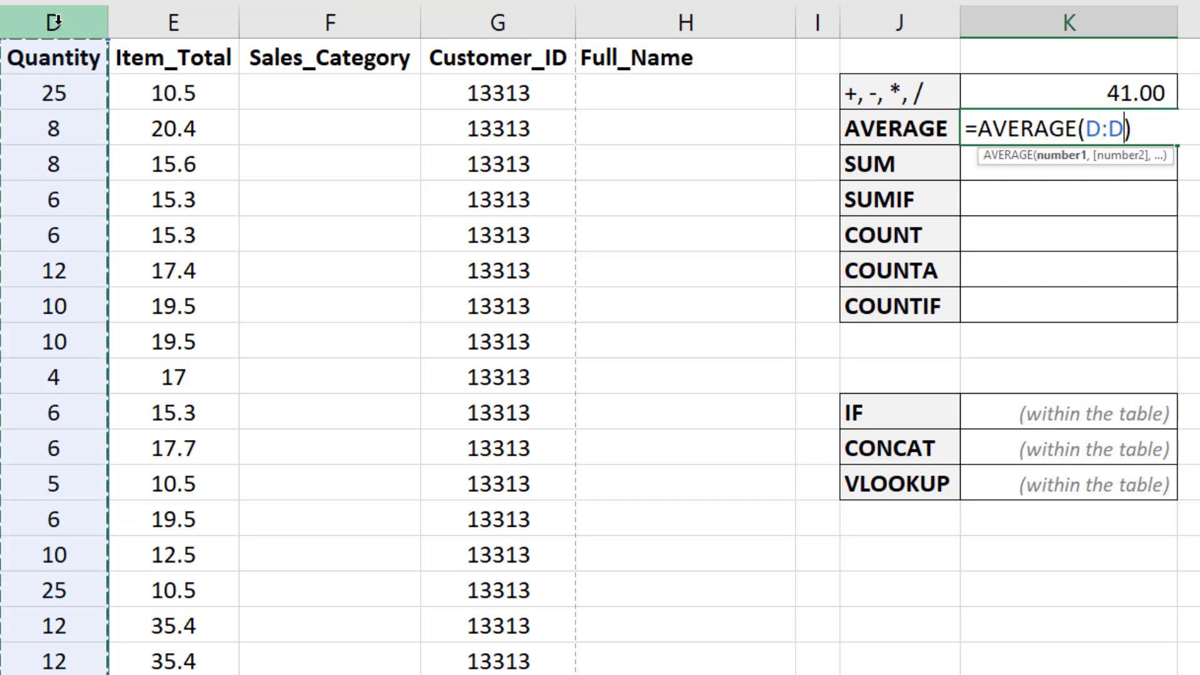
key("Return")
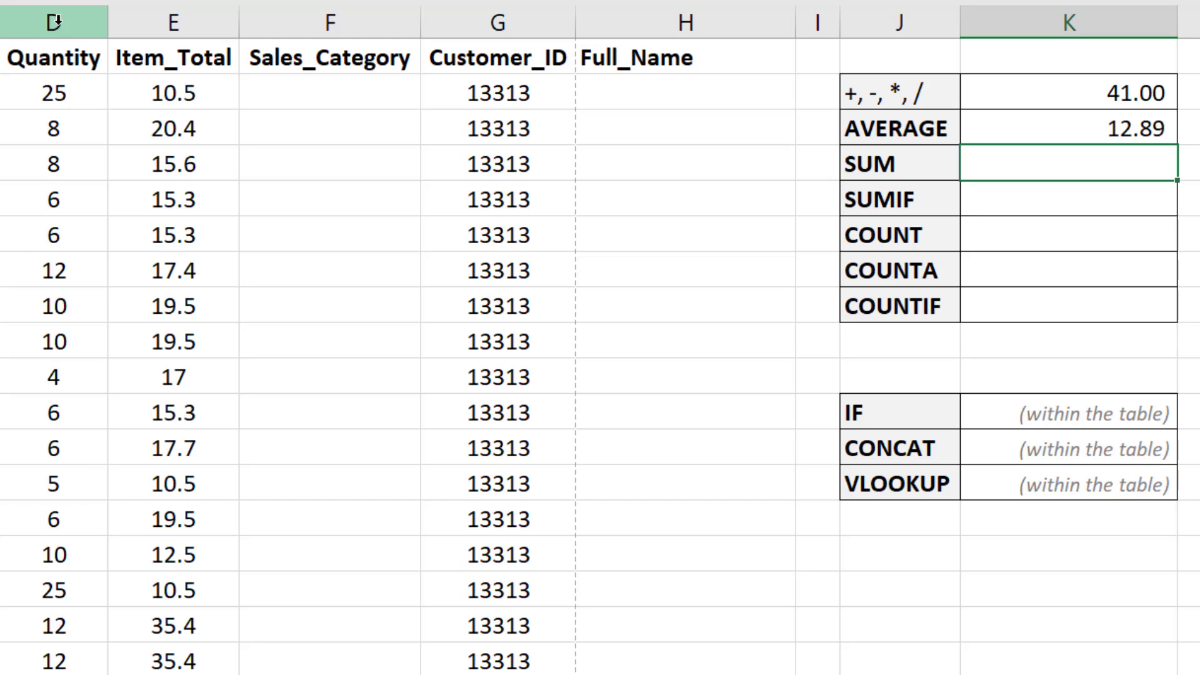
Step: Total the whole Item_Total column in K4 with =SUM(E:E)
type("=sum(")
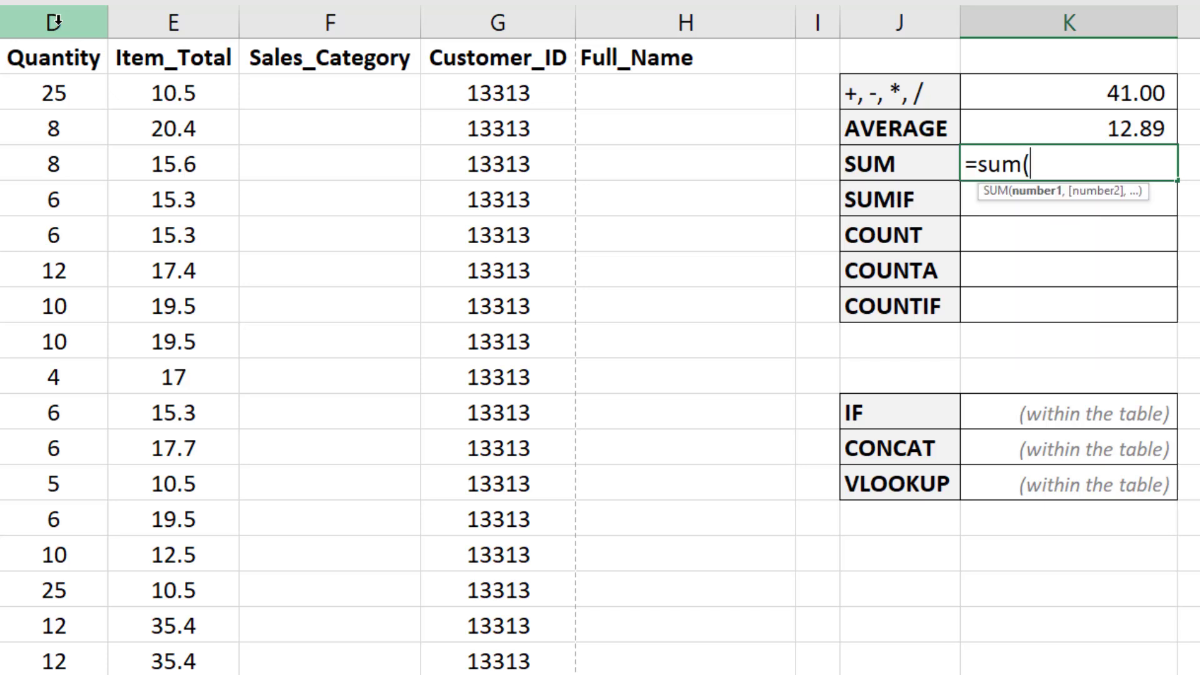
left_click(172, 22)
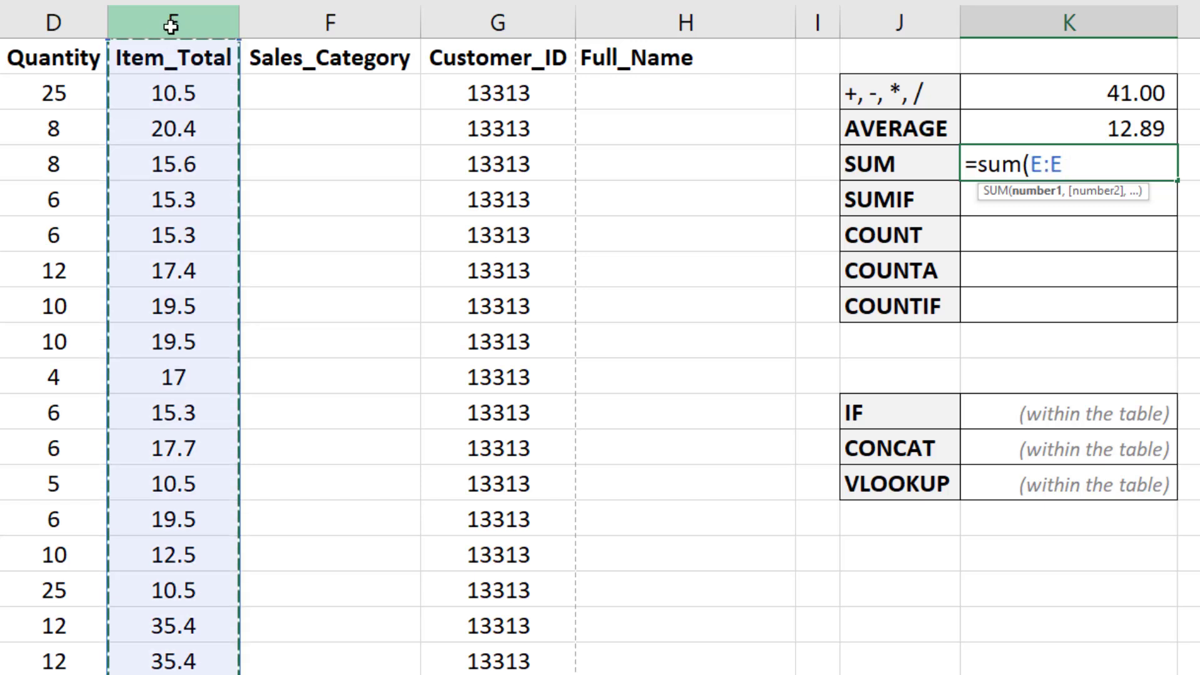
key("Return")
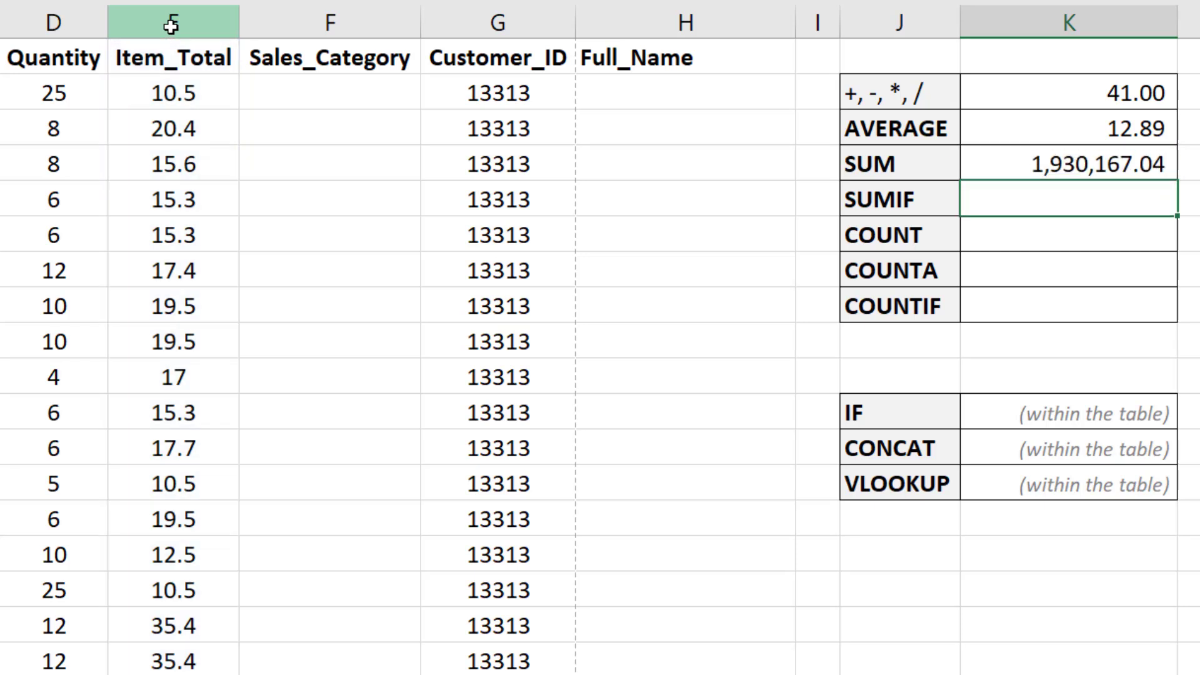
Step: Try changing the SUM formula in K4 to add only the individual cells E8, E10 and E13
double_click(1041, 166)
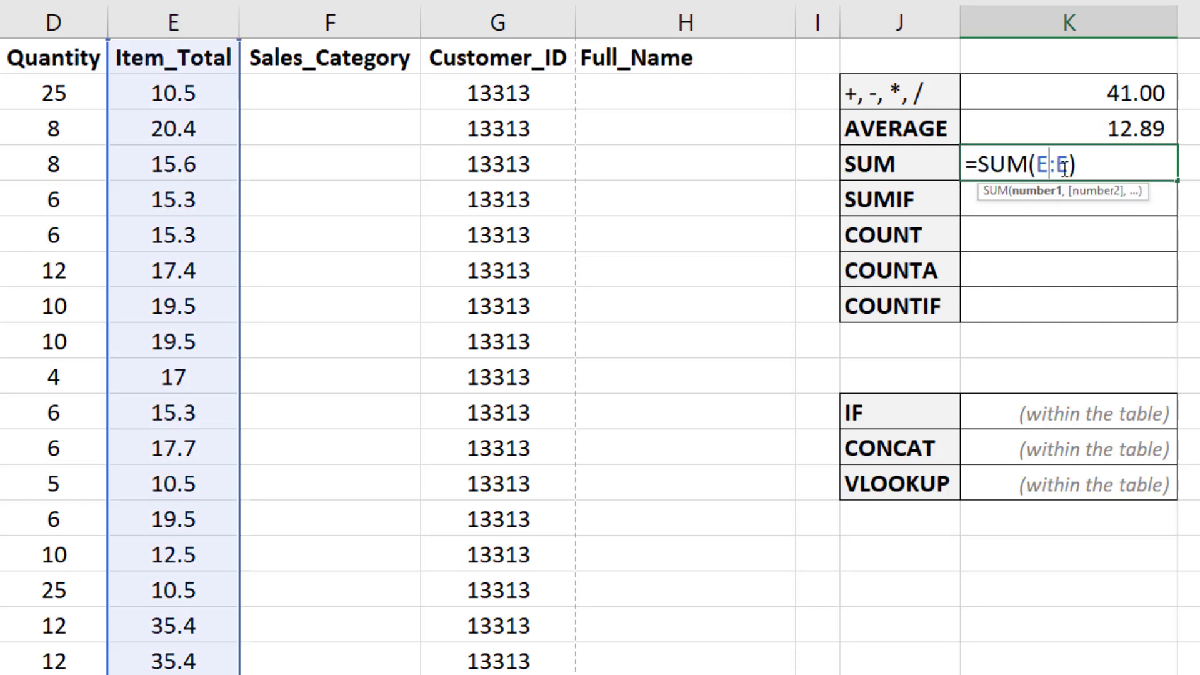
left_click_drag(1036, 166, 1069, 166)
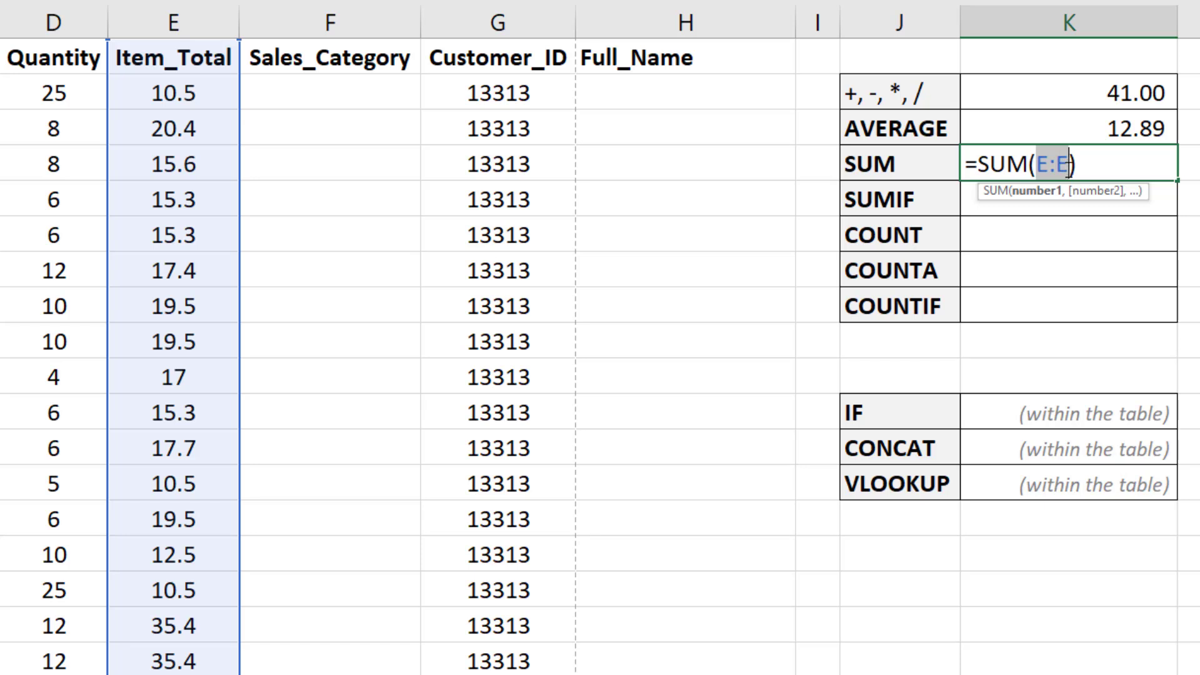
key("BackSpace")
left_click_drag(169, 91, 179, 217)
left_click(186, 312)
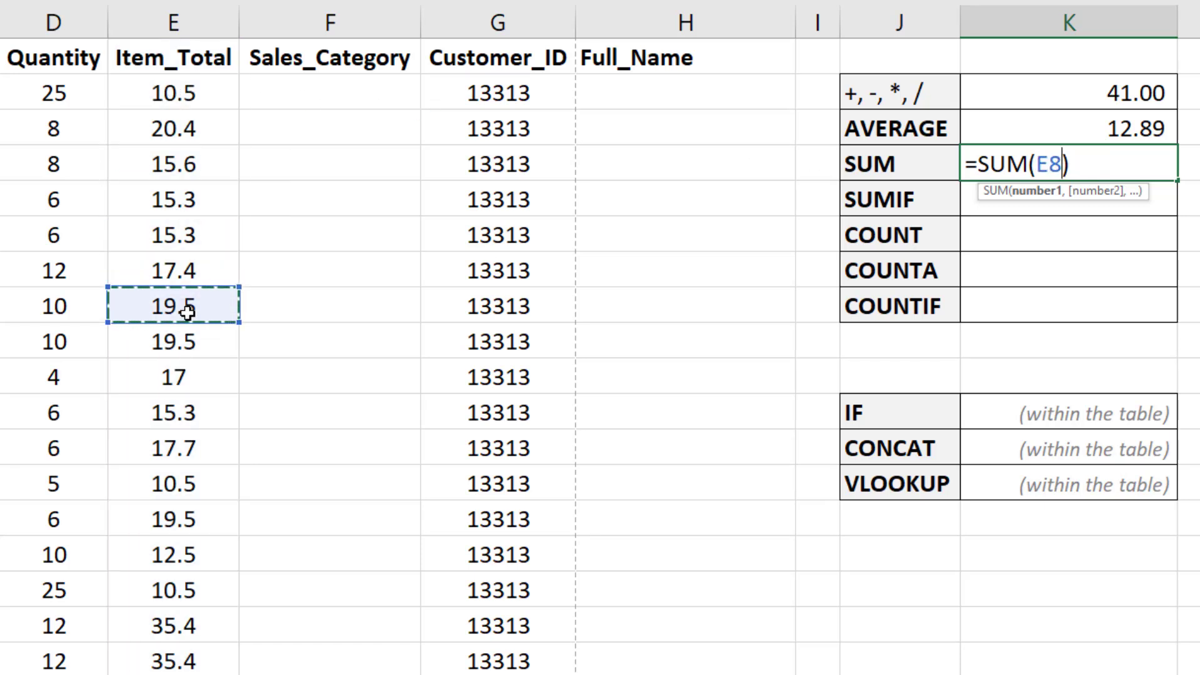
type(",")
left_click(188, 372)
type(",")
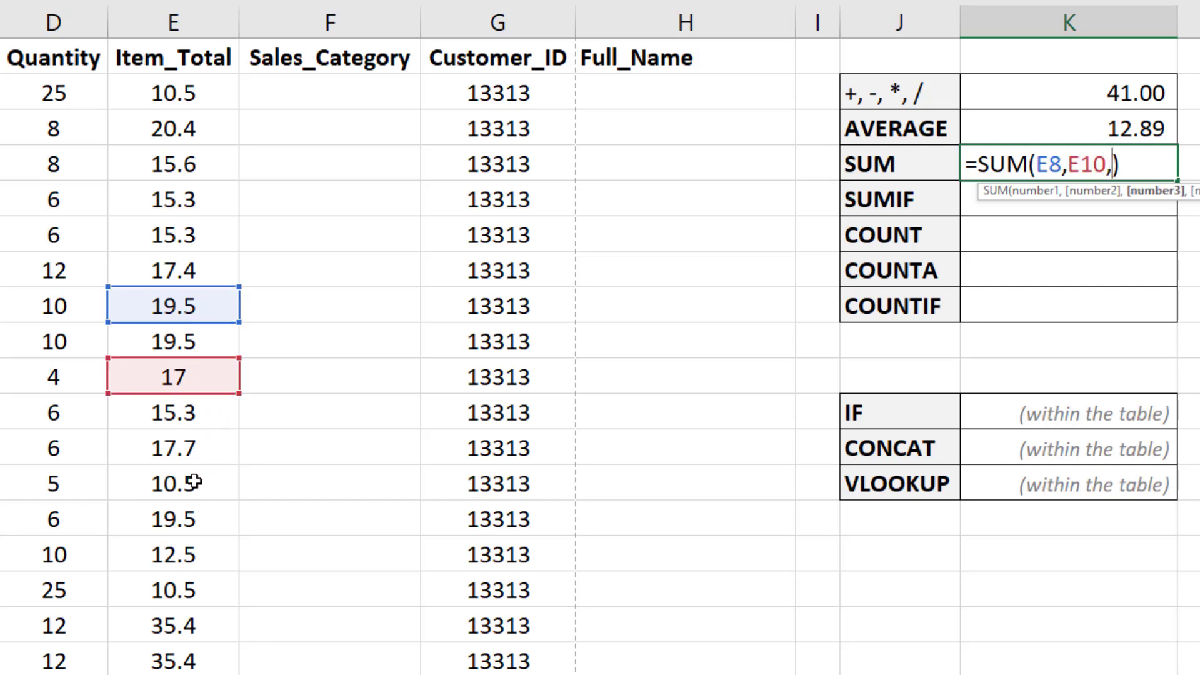
left_click(194, 481)
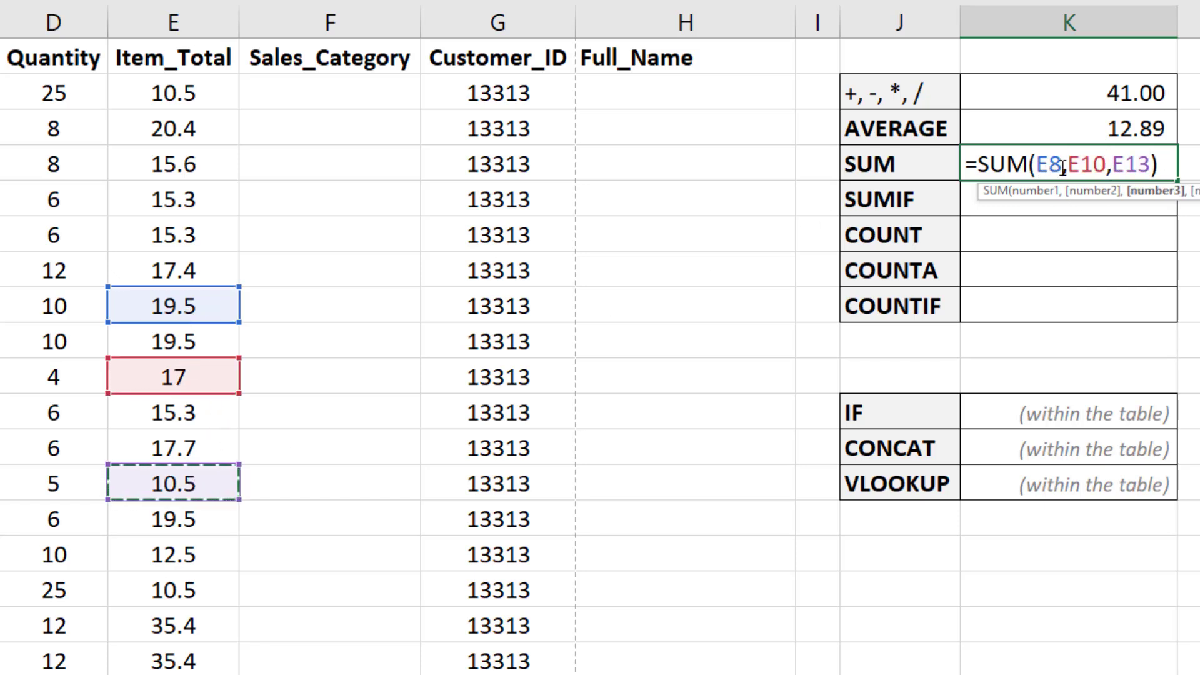
Step: Replace the individual cells in the K4 SUM formula with the whole Item_Total column, E:E, and commit it
left_click_drag(1036, 164, 1153, 164)
key("BackSpace")
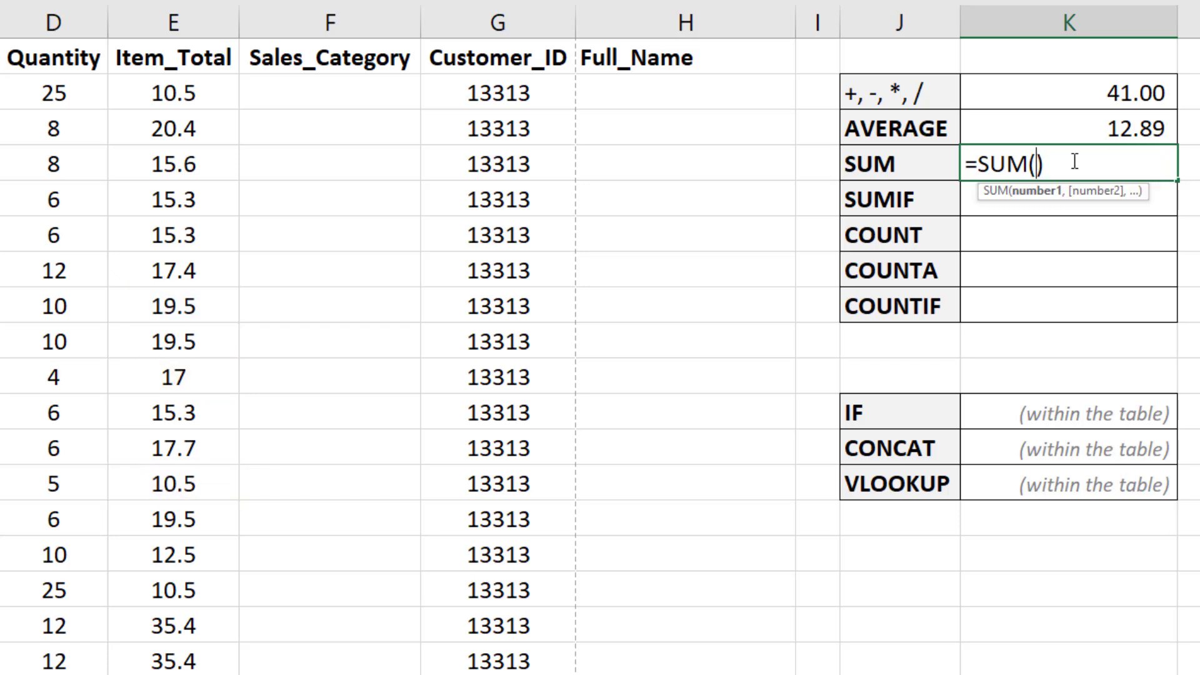
left_click(166, 25)
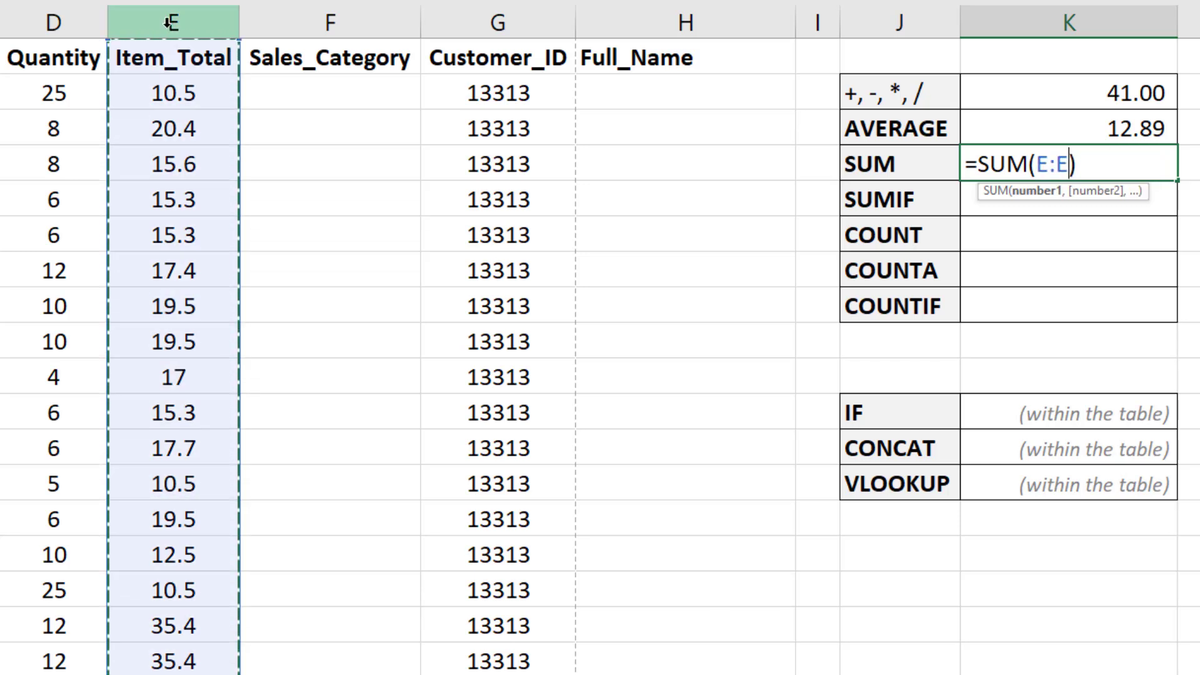
key("Return")
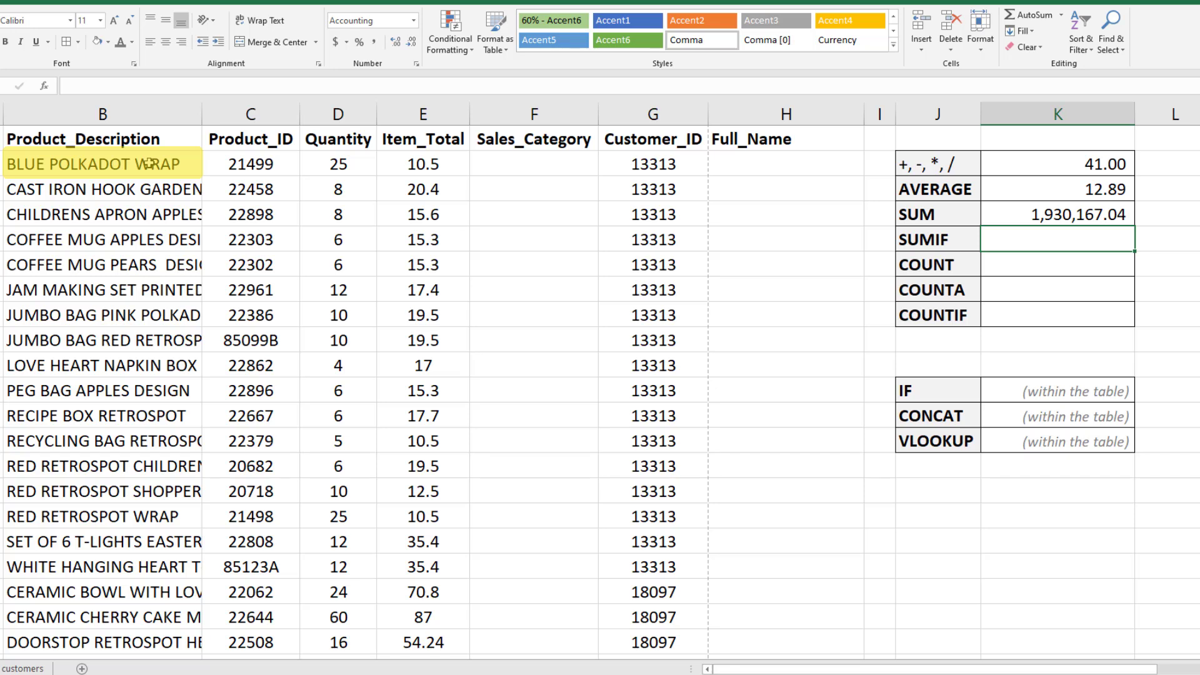
Step: Total the Item_Total values for one product in K5 with =SUMIF(B:B,"Blue Polkadot Wrap",E:E)
double_click(1085, 245)
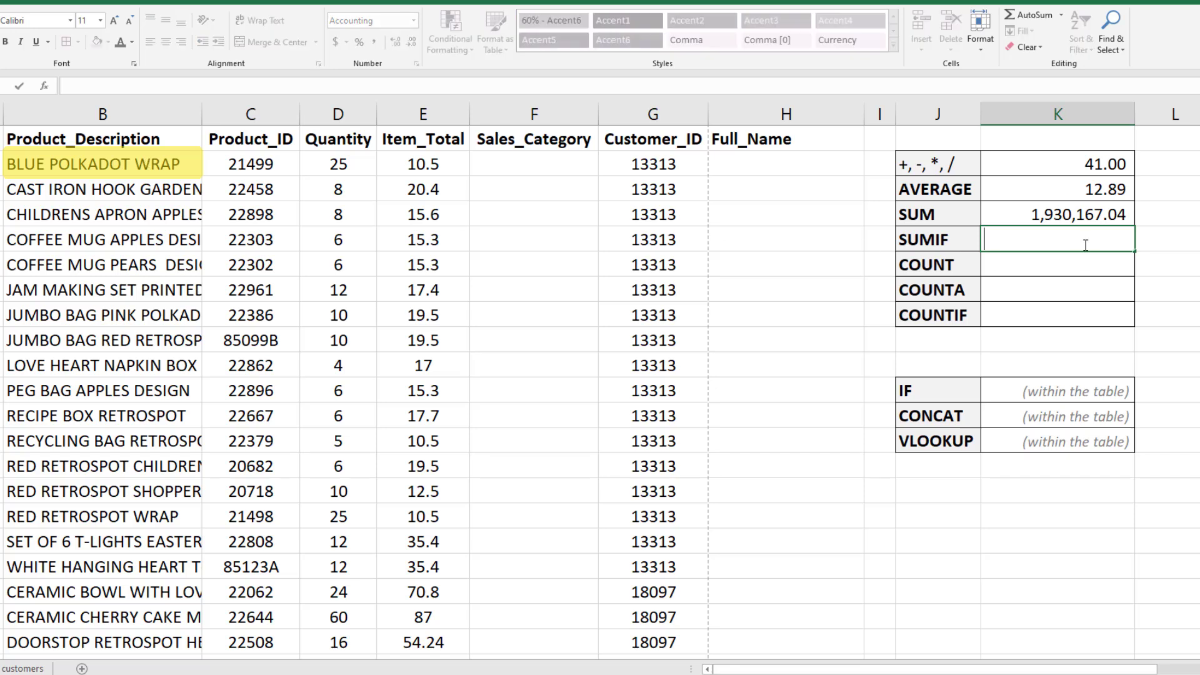
type("=sum")
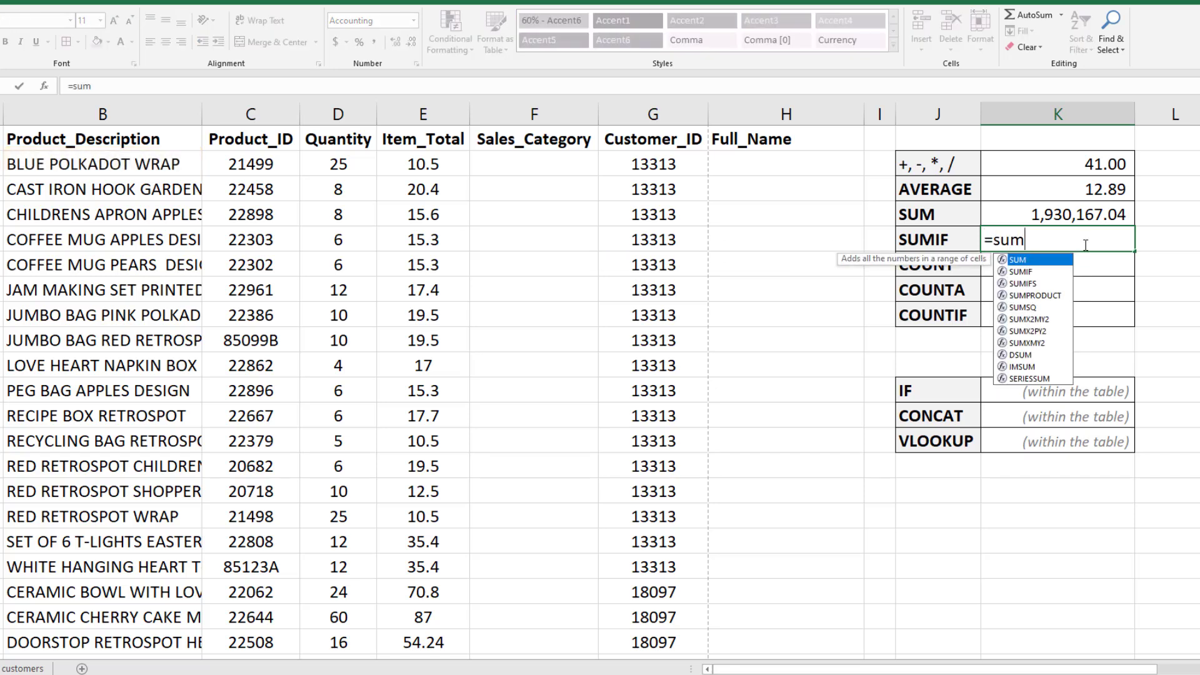
type("if(")
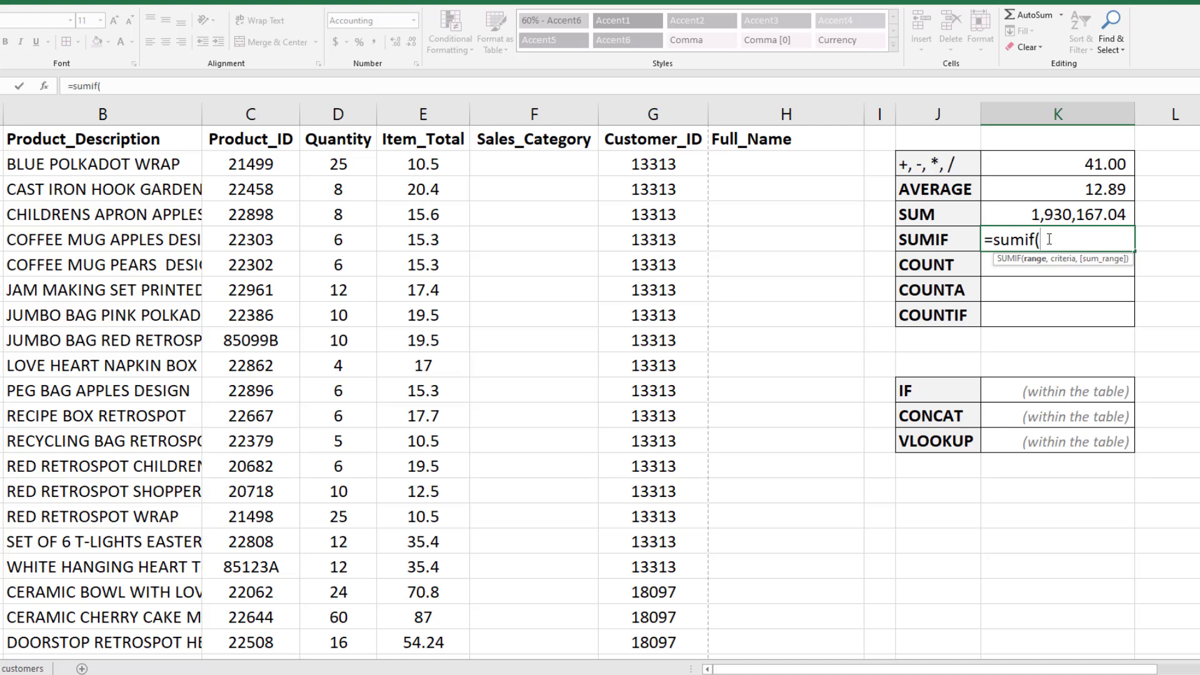
left_click(112, 114)
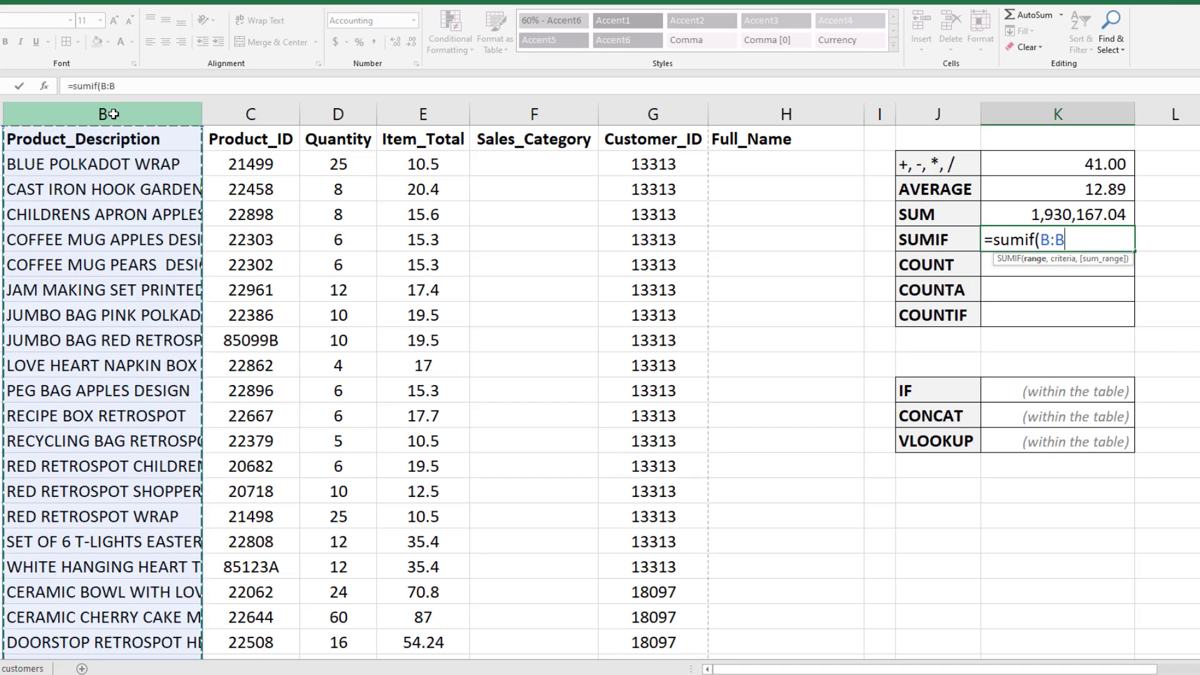
type(",")
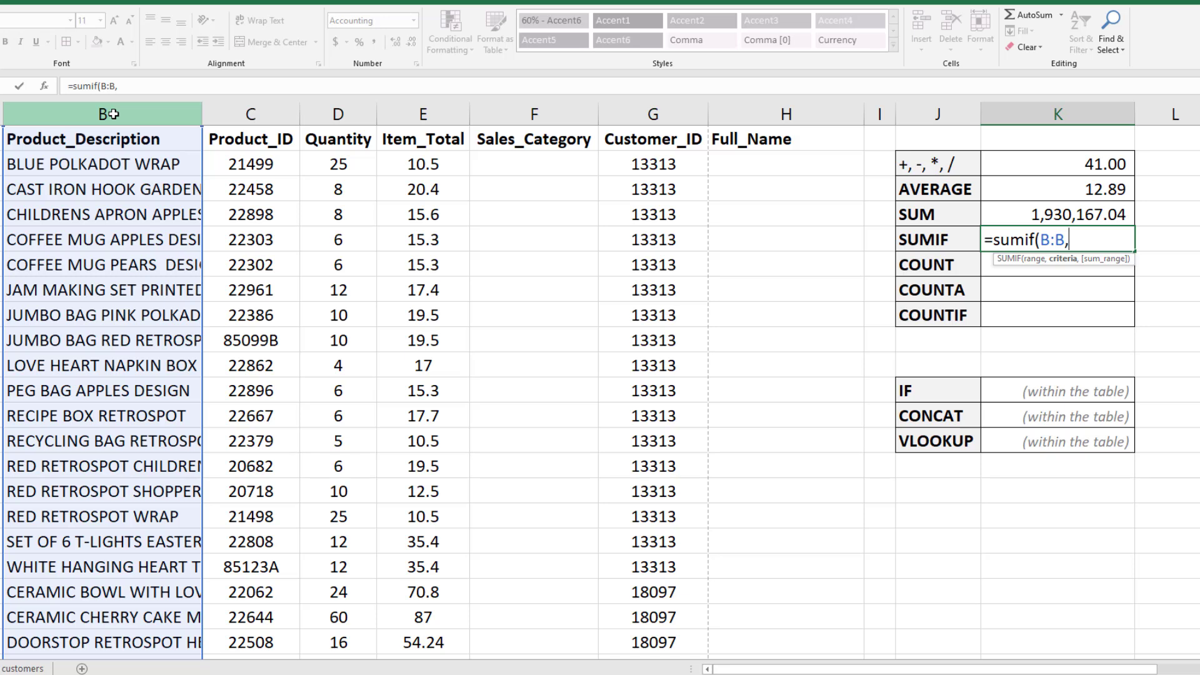
type("\"Blue P")
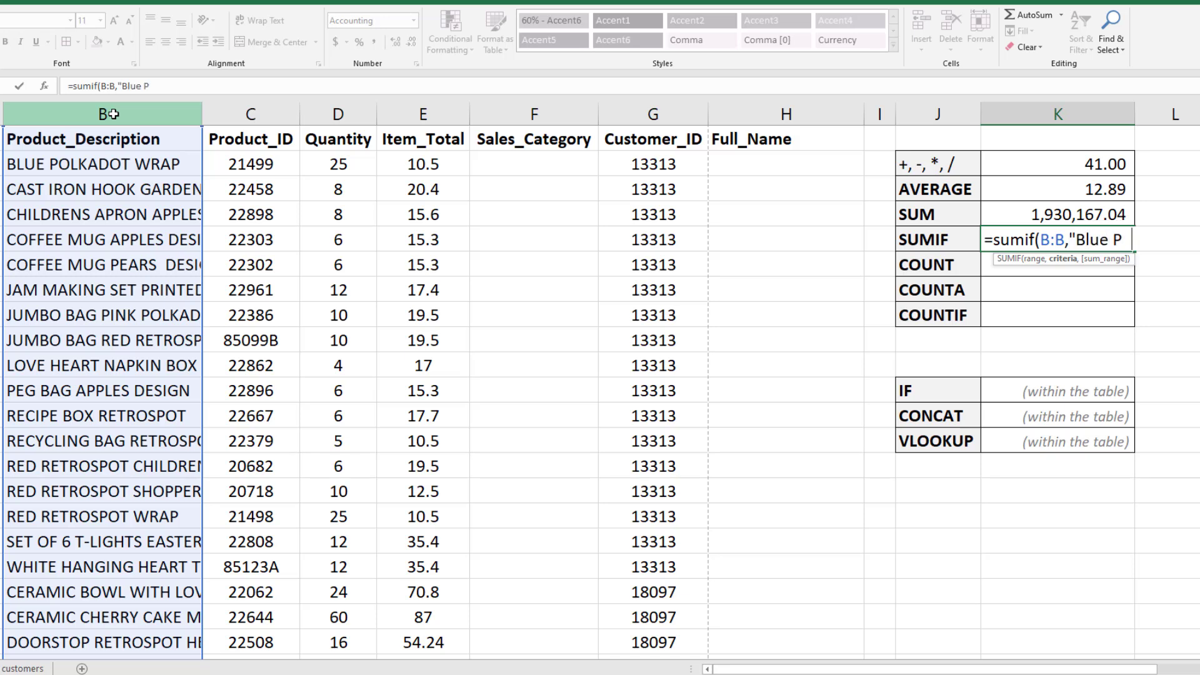
type("olkadot W")
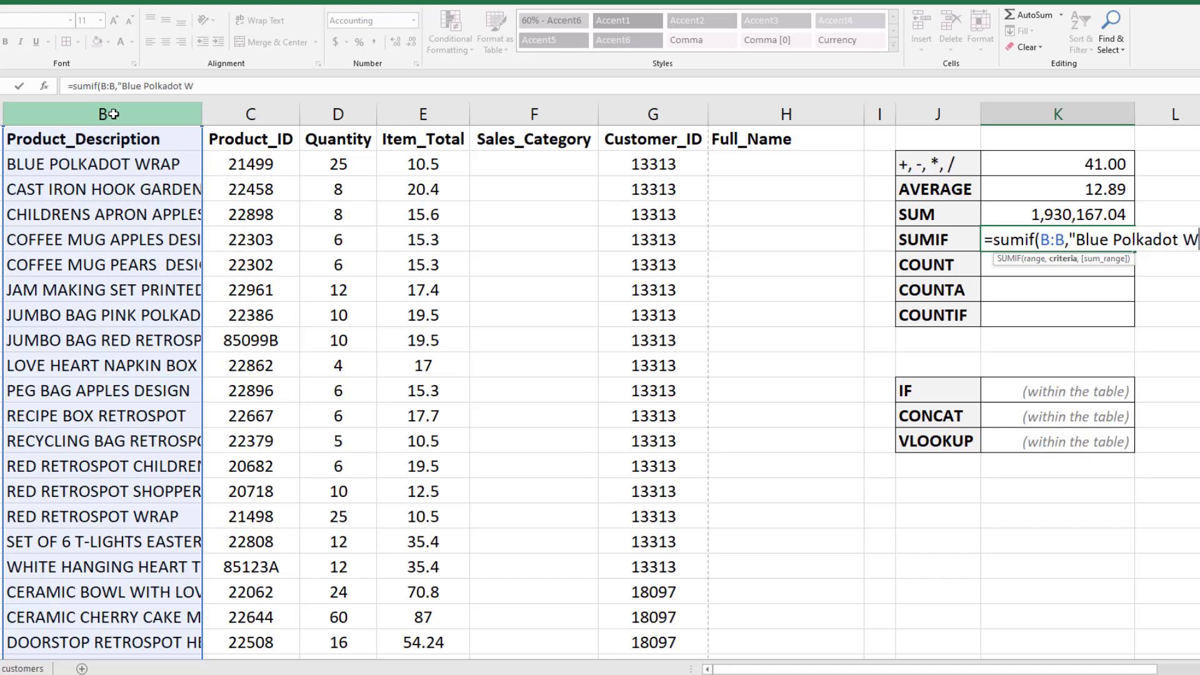
type("rap\"")
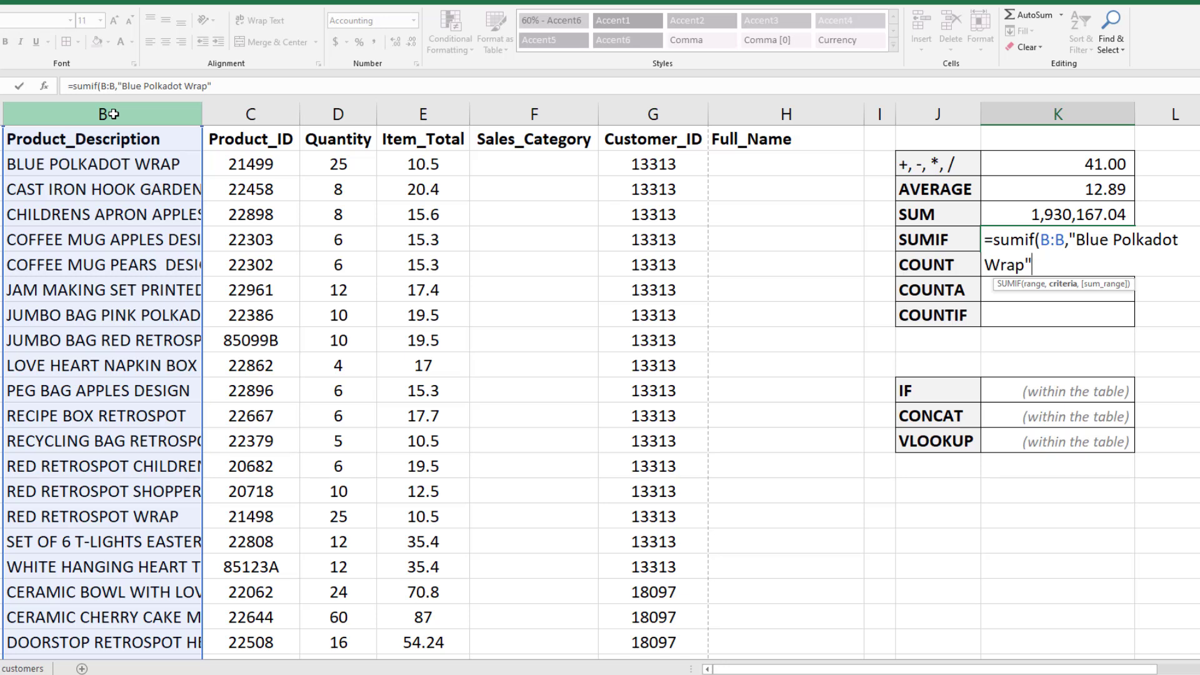
type(",")
left_click(393, 111)
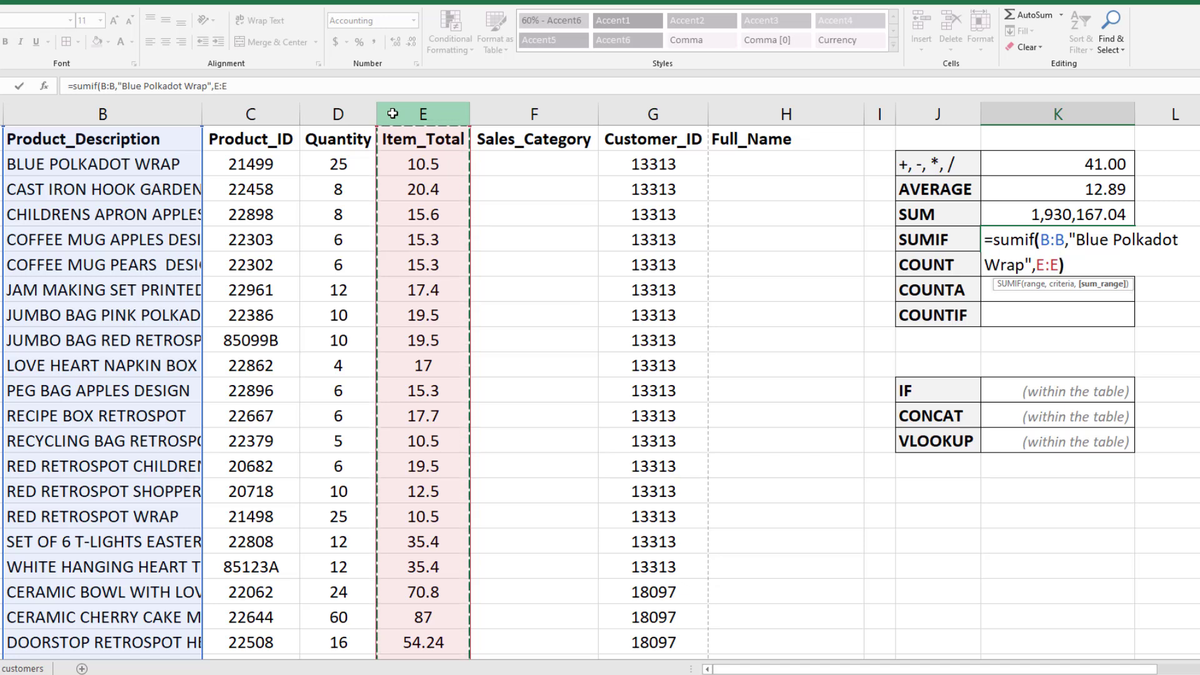
type(")")
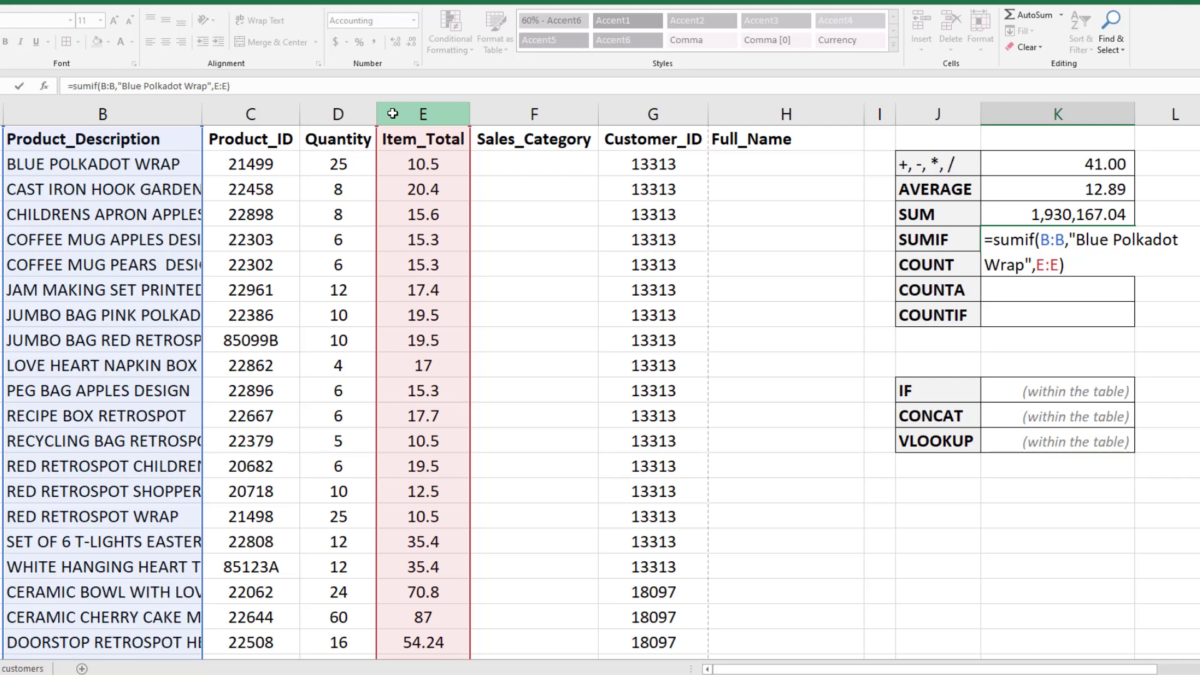
key("Return")
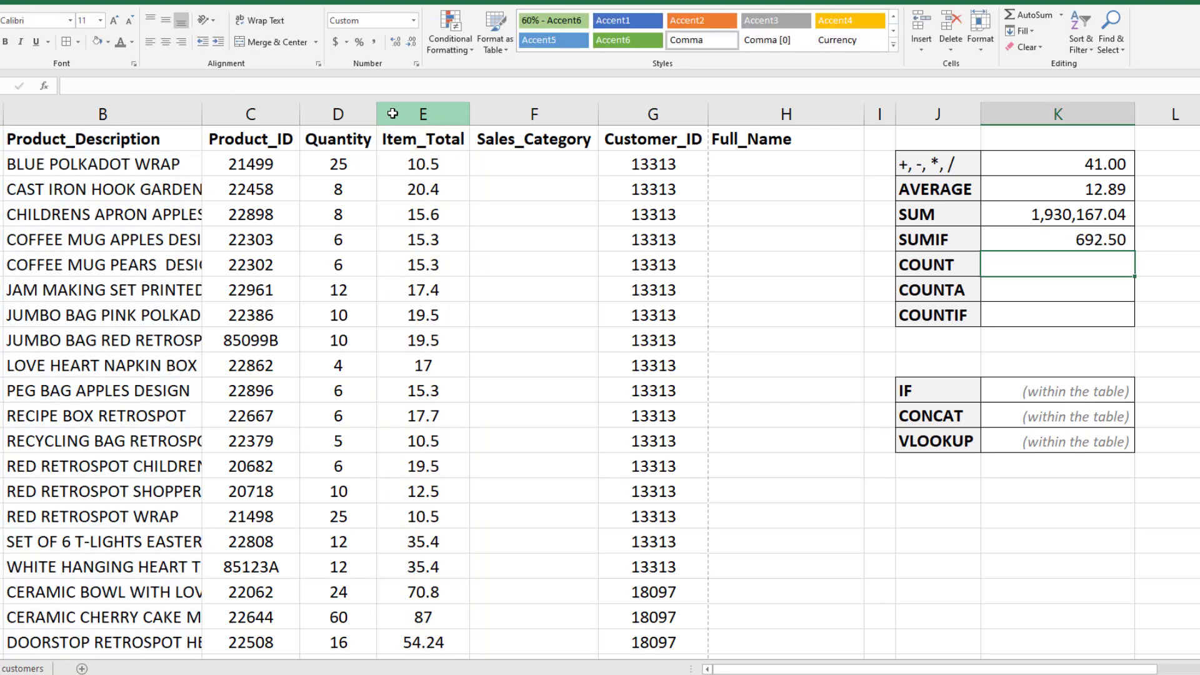
Step: Clear the product-based SUMIF formula from K5
left_click(1056, 241)
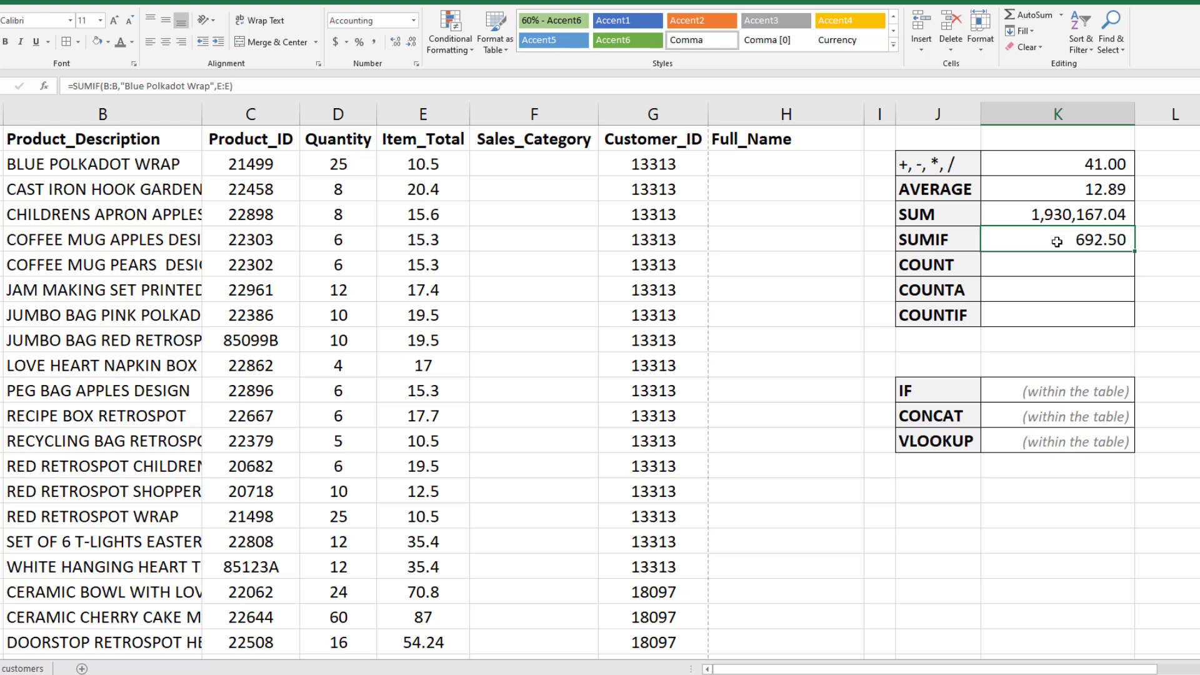
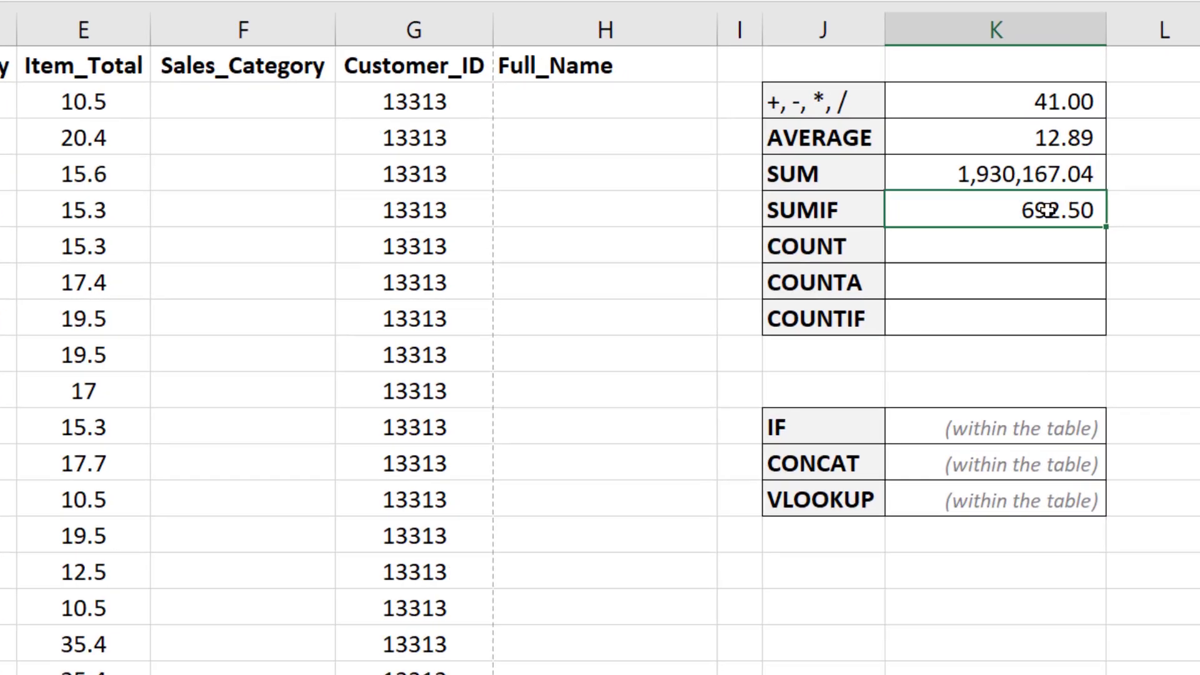
double_click(1041, 209)
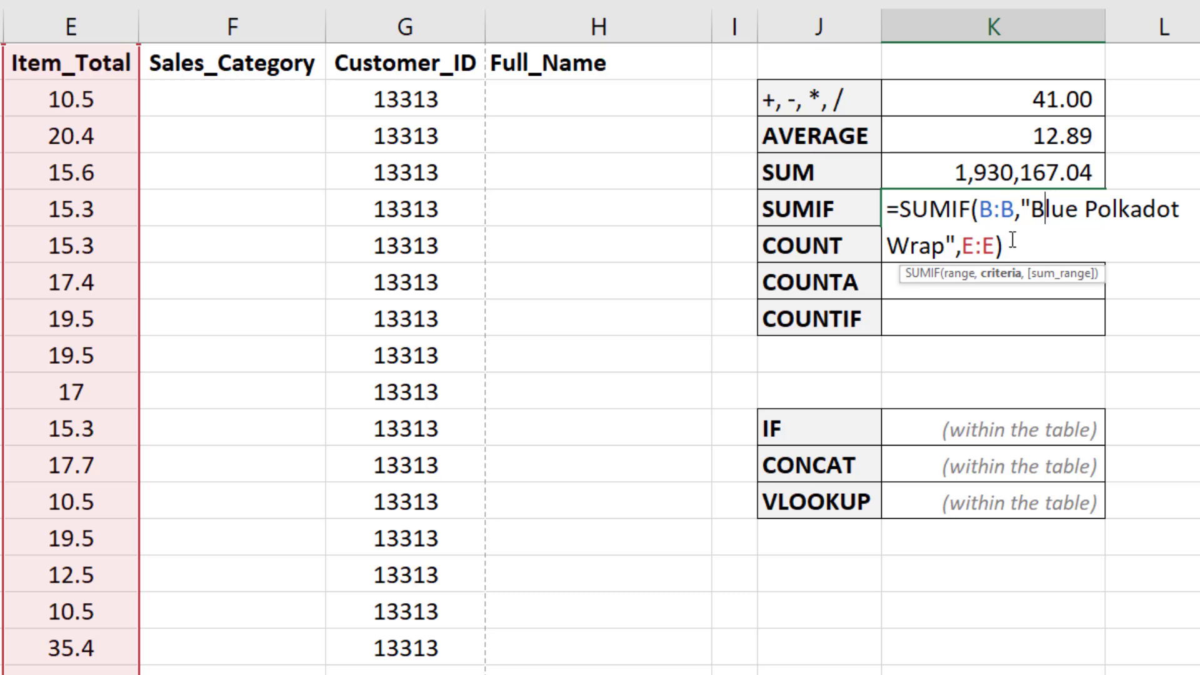
left_click_drag(1165, 235, 732, 191)
key("Delete")
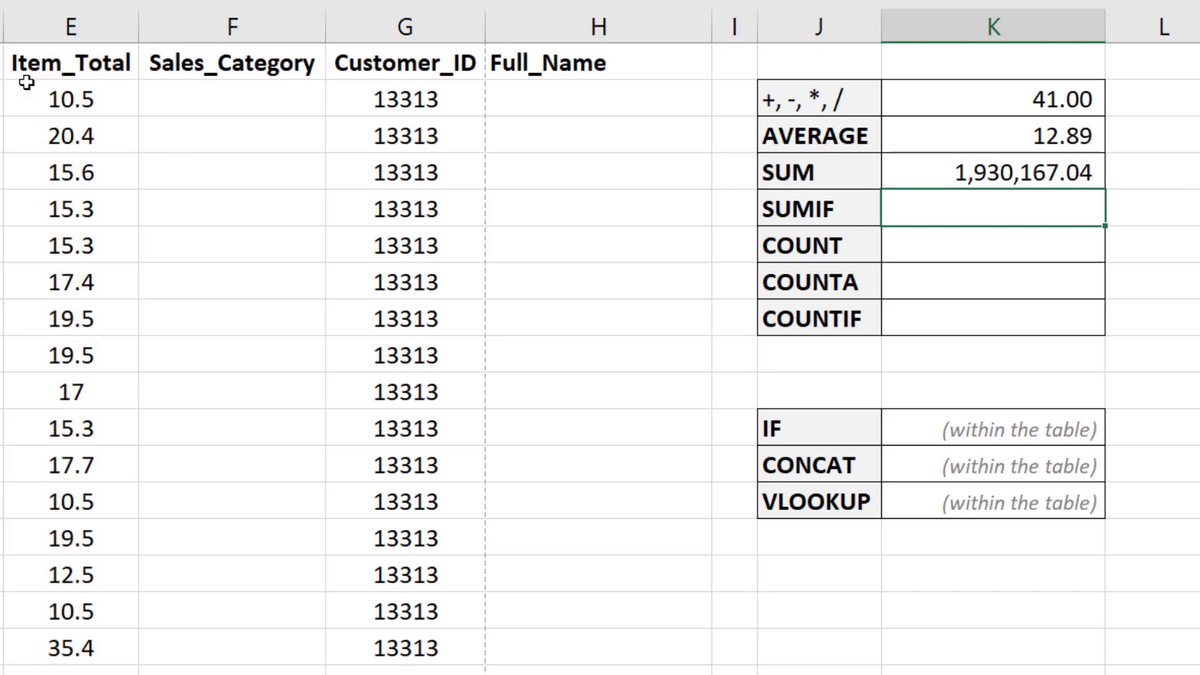
Step: Total only the Item_Total values greater than 20 in K5 with =SUMIF(E:E,">20",E:E)
left_click(40, 29)
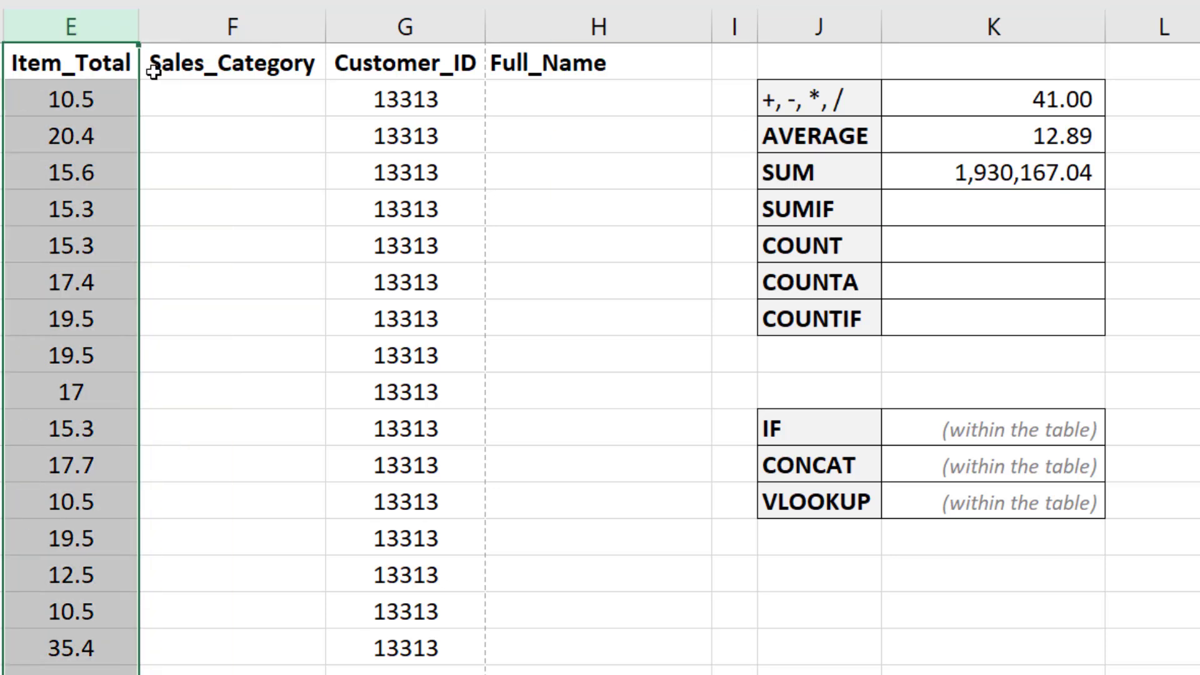
left_click(1012, 210)
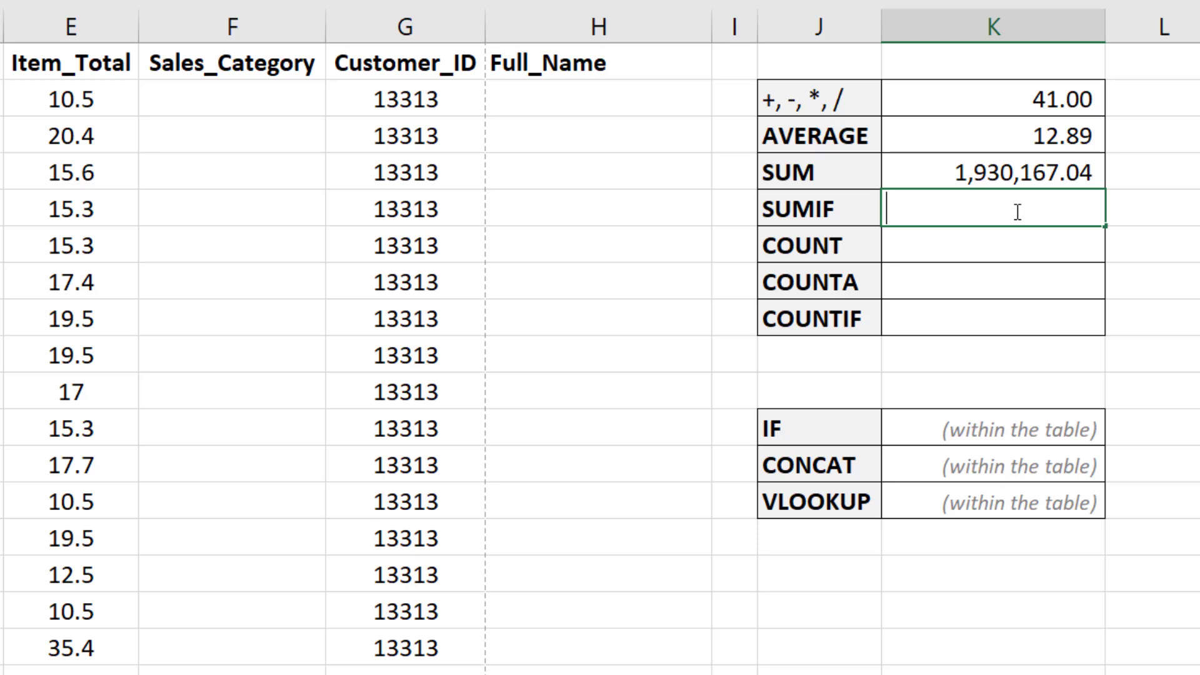
type("=sum")
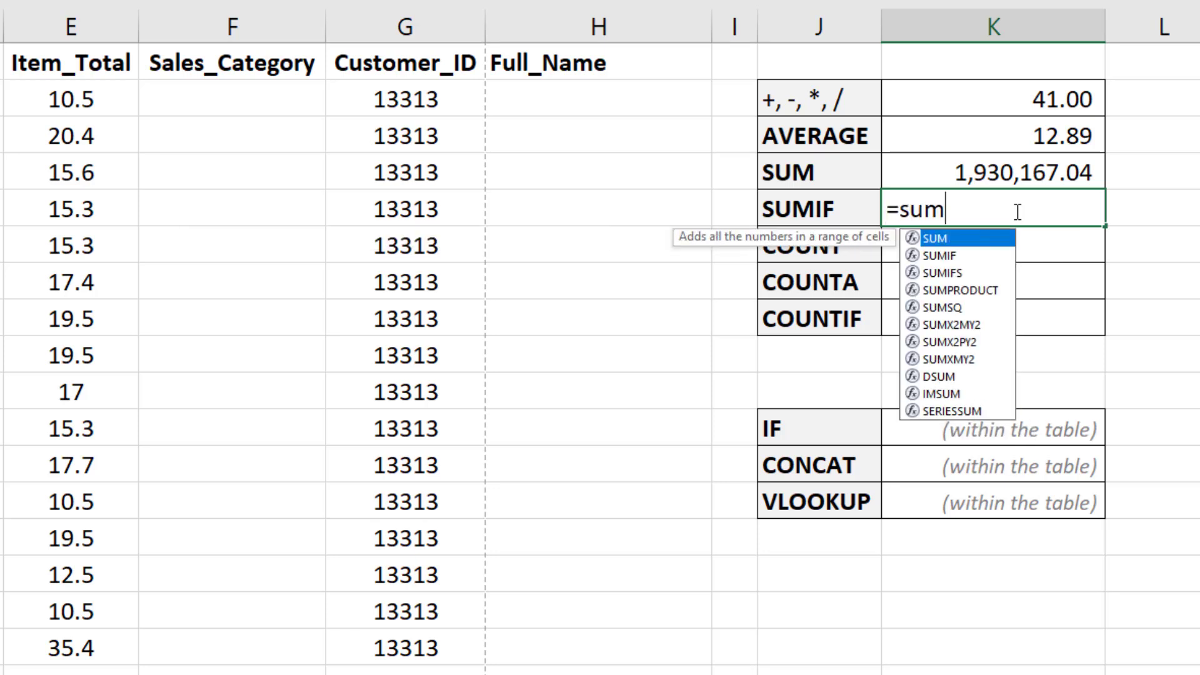
type("if(")
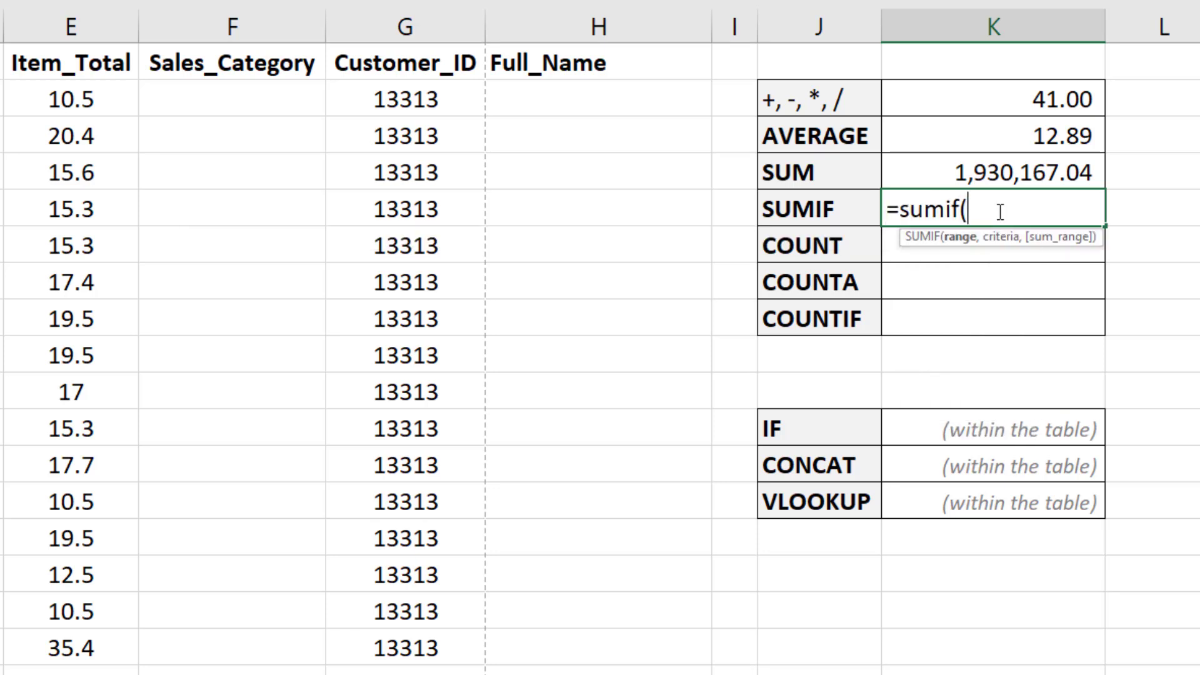
left_click(56, 23)
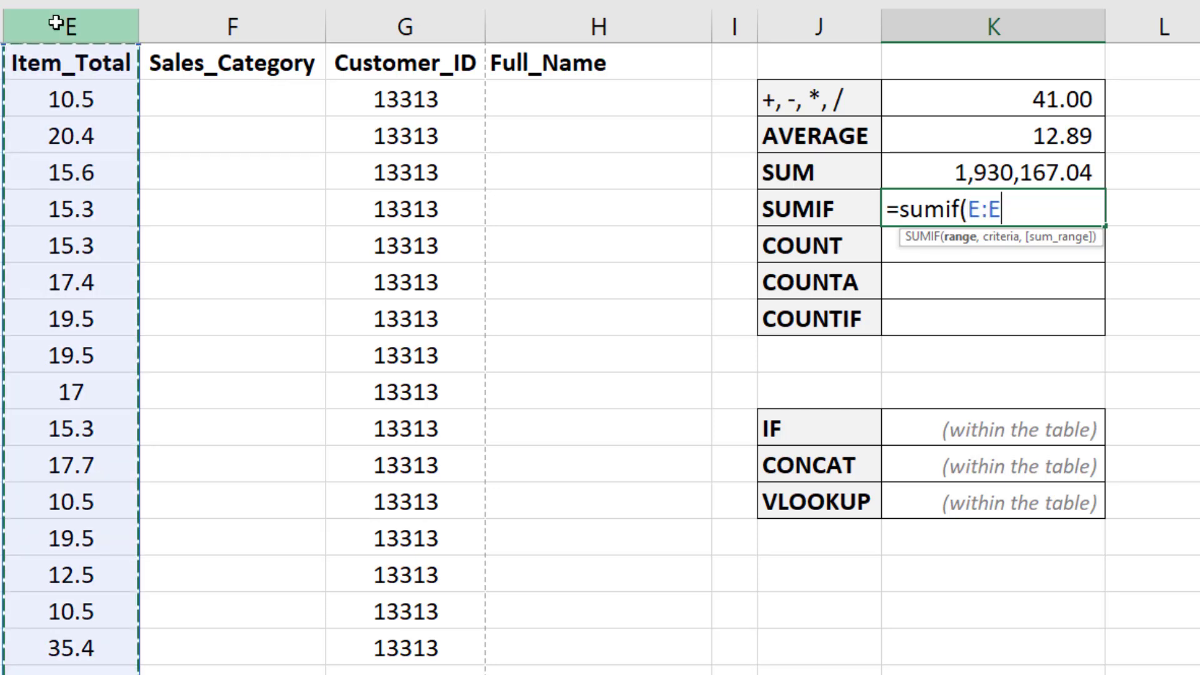
type(",\"\")")
left_click(1028, 208)
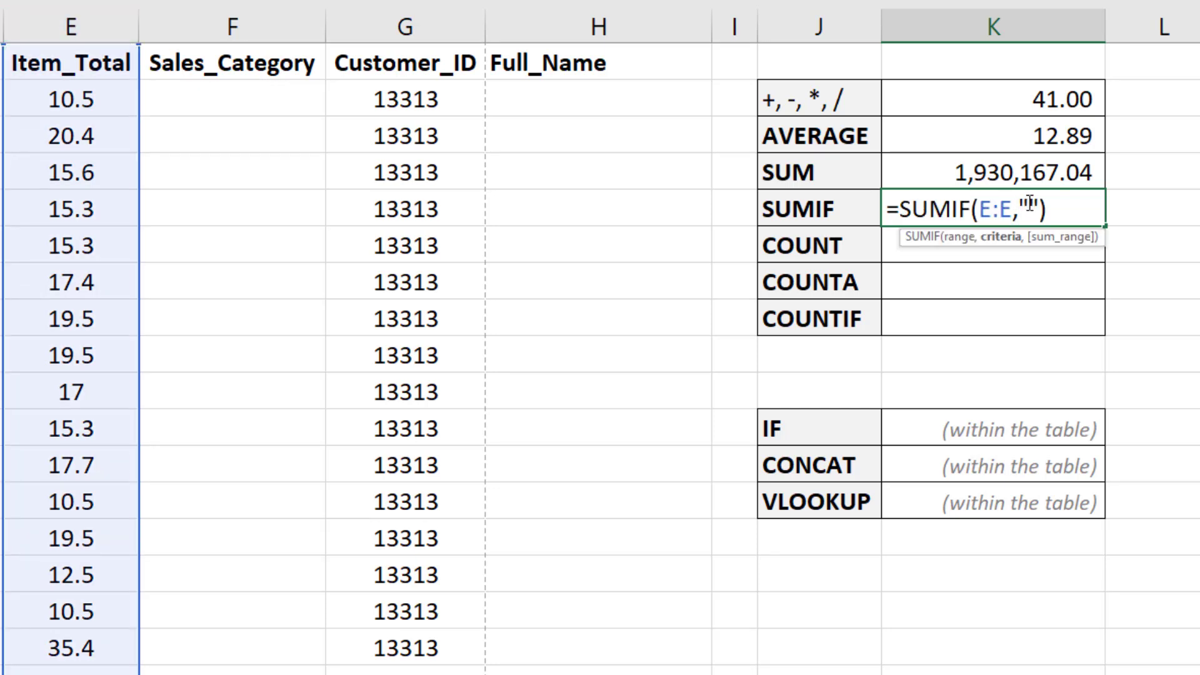
type(">20")
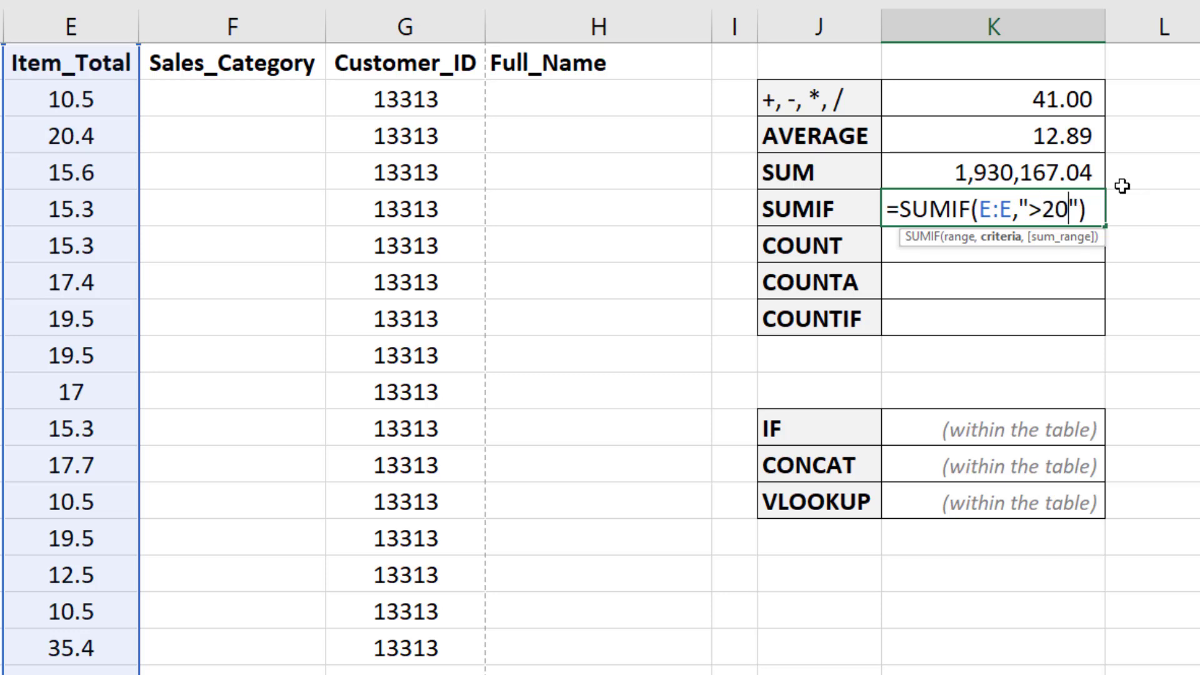
key("Right")
type(",")
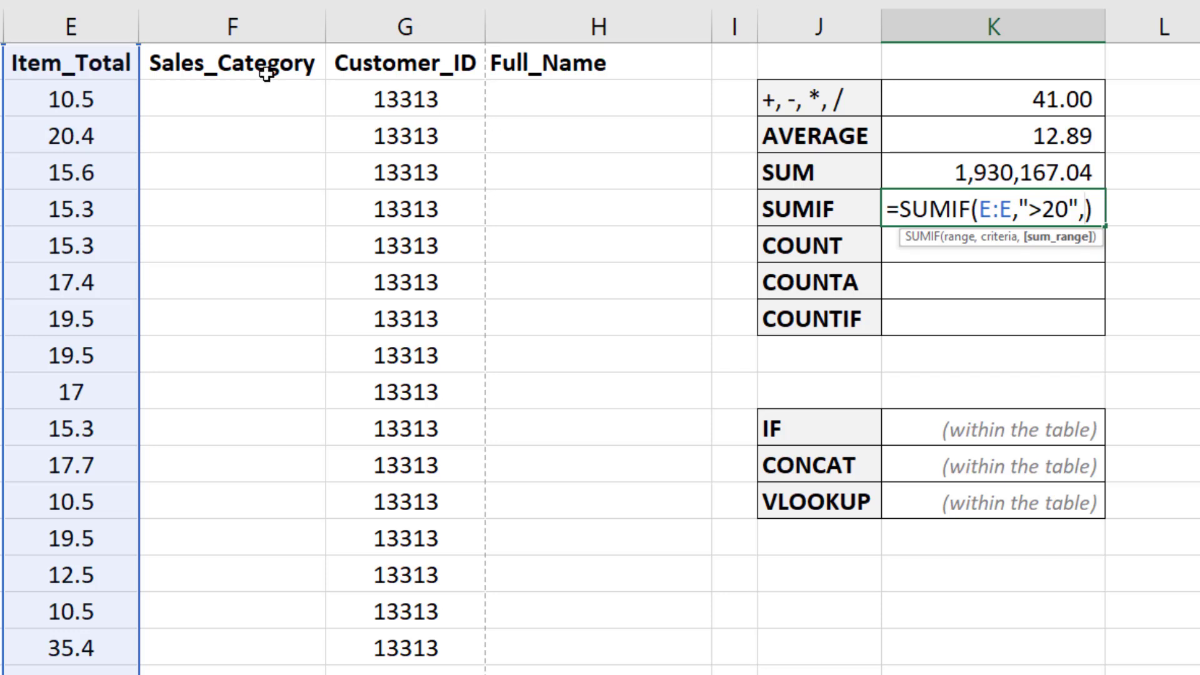
left_click(72, 25)
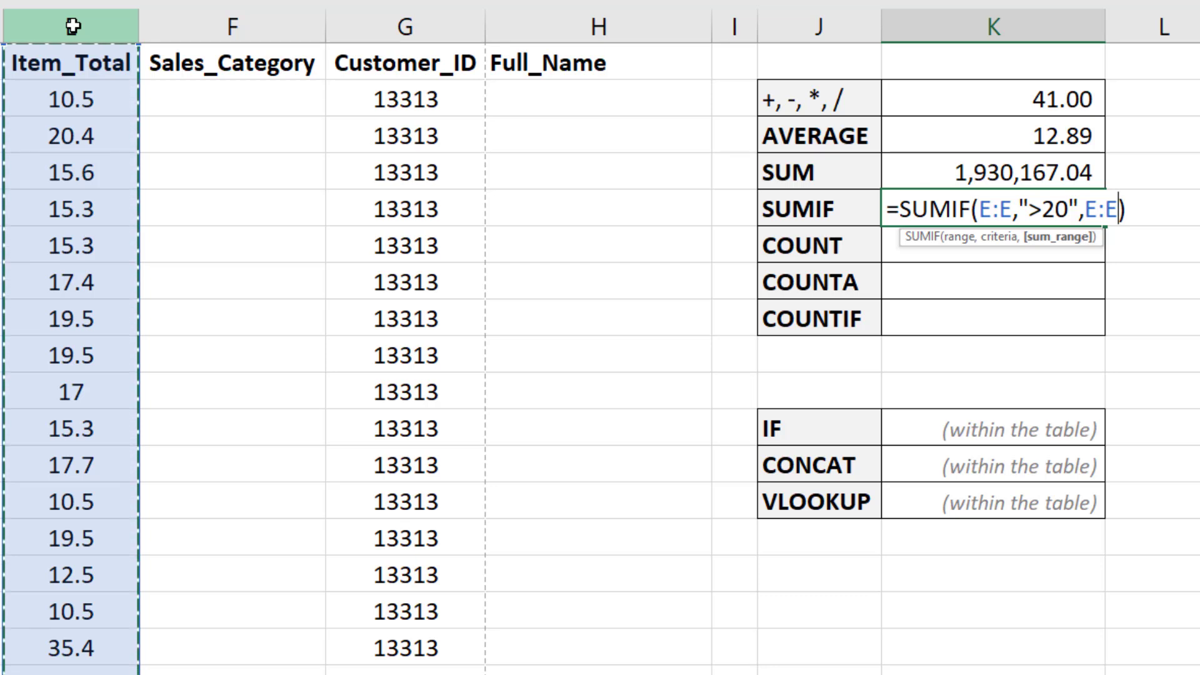
key("Return")
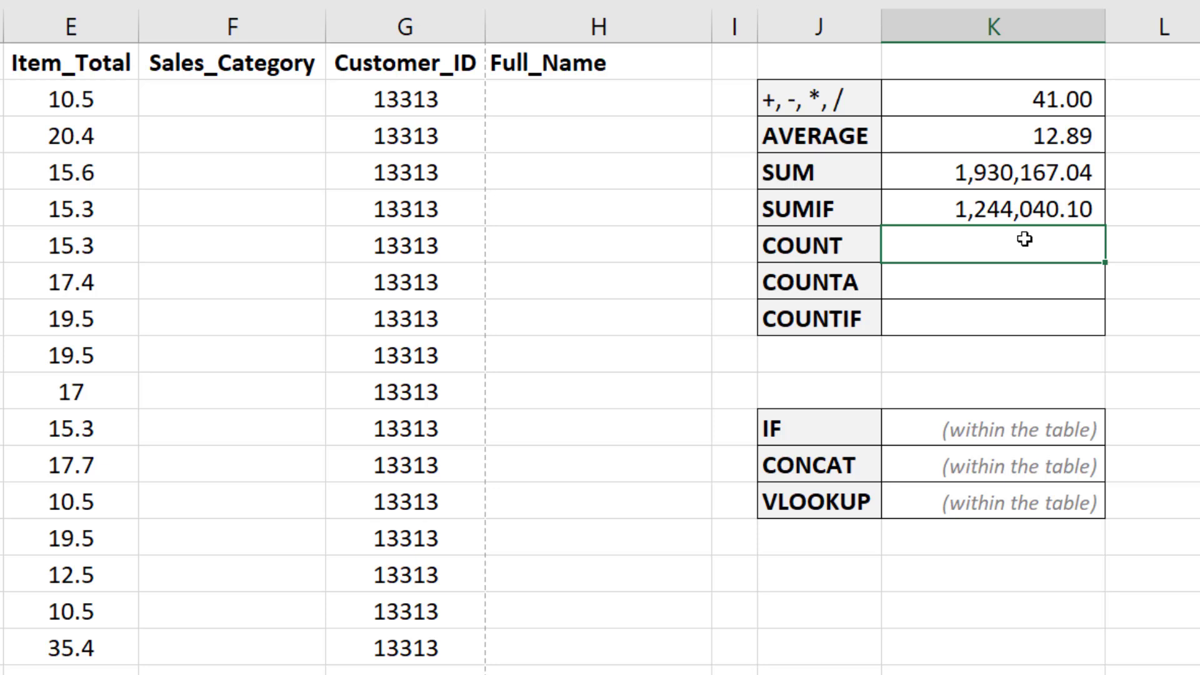
Step: Count the numeric entries of the whole Product_ID column in K6 with =COUNT(C:C)
type("=count(")
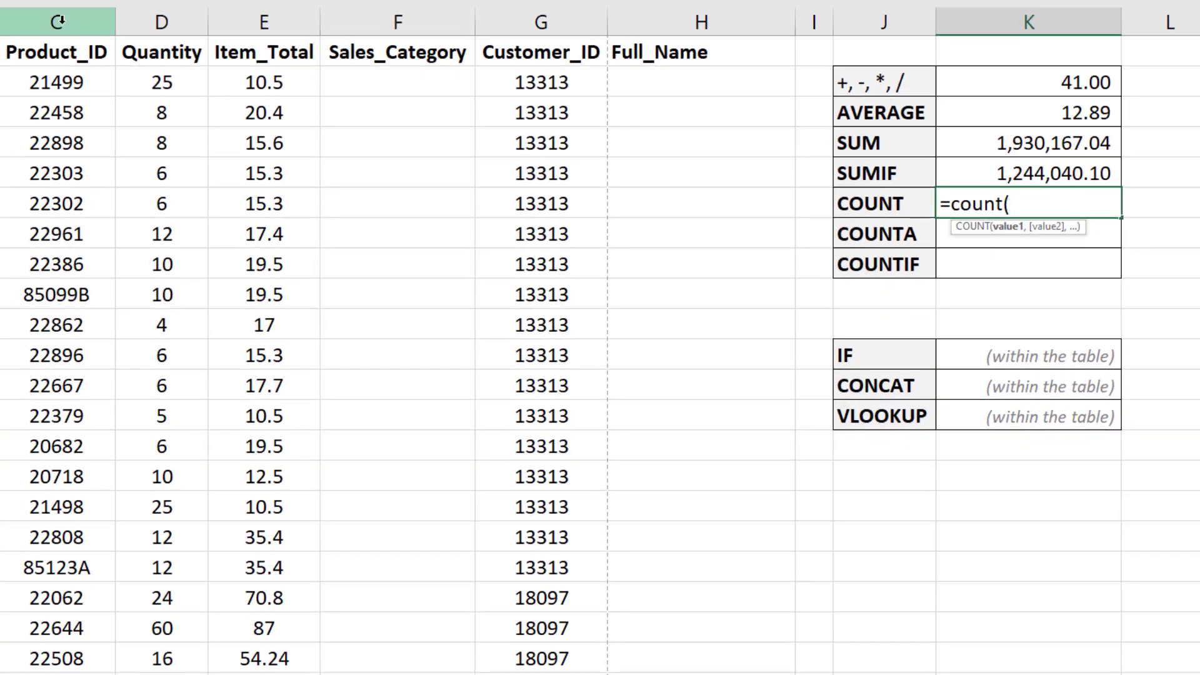
left_click(58, 21)
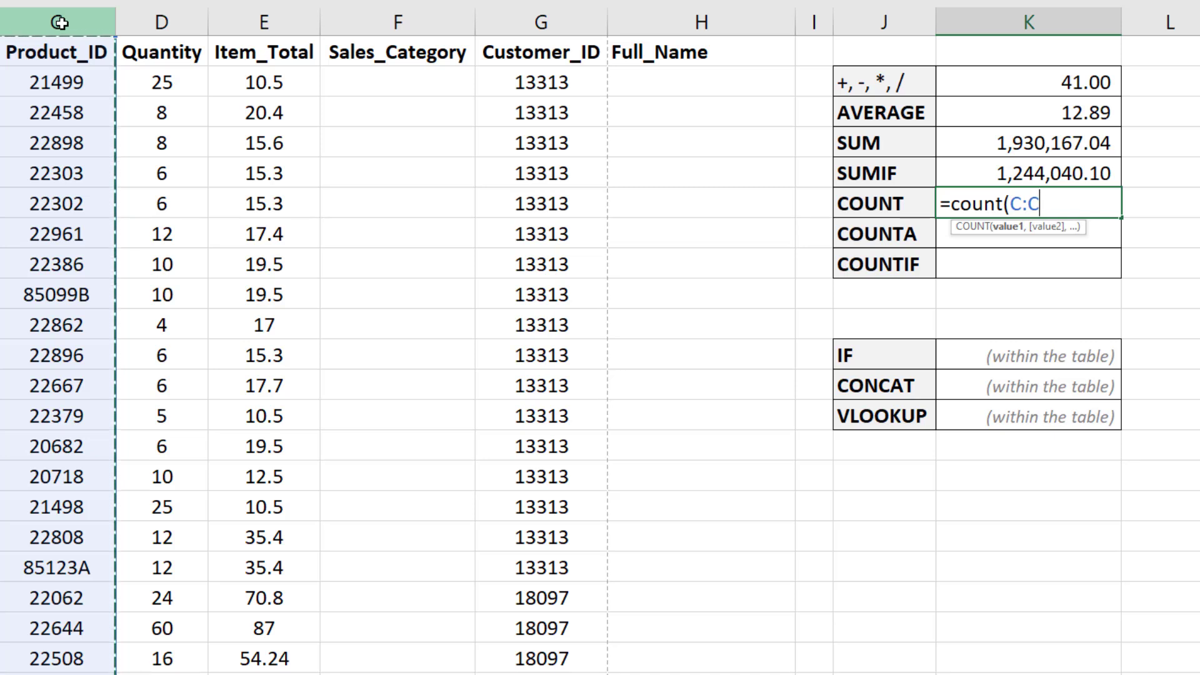
type(")")
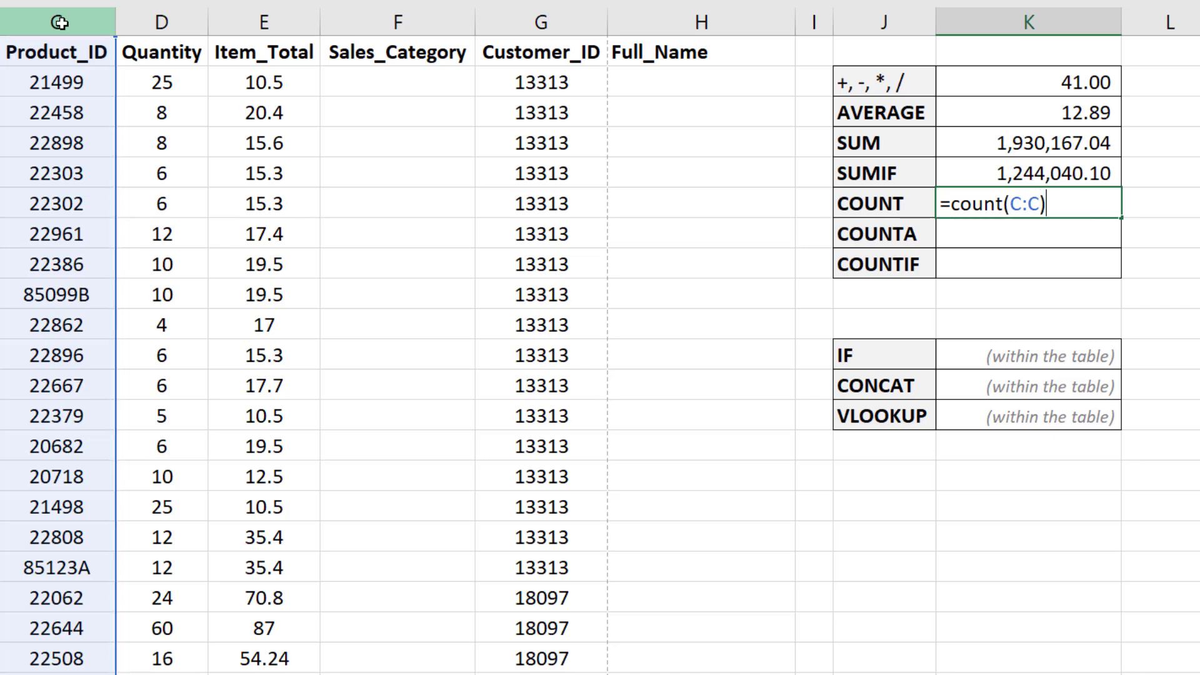
key("ctrl+Return")
key("Return")
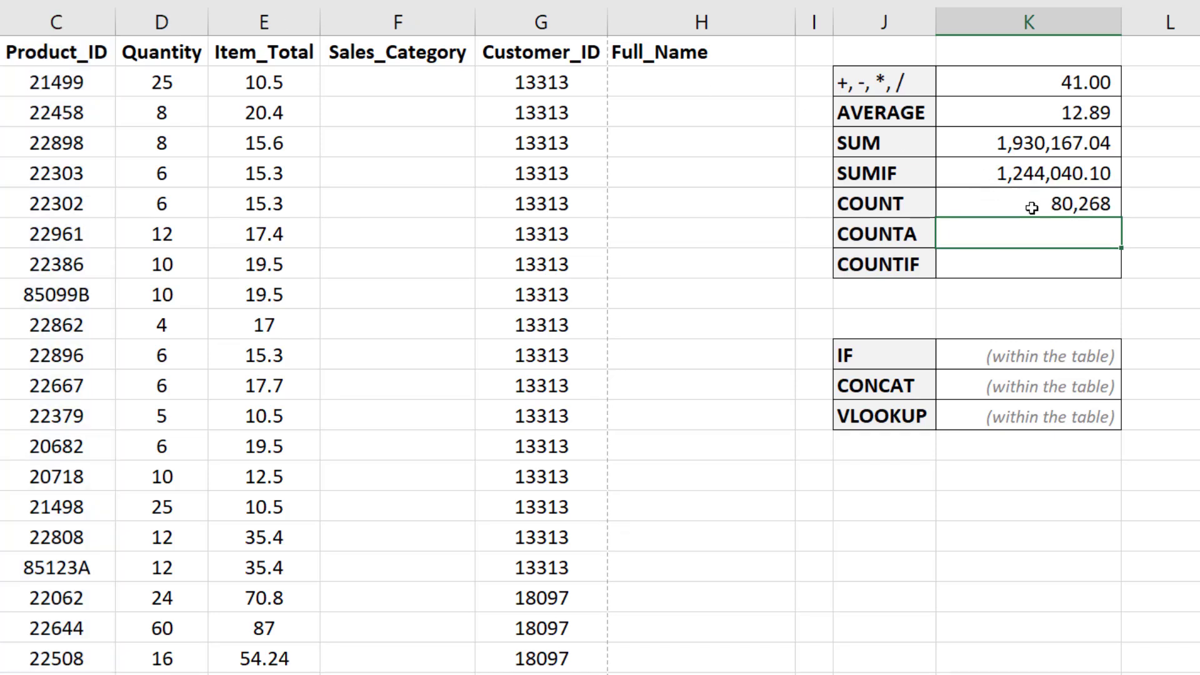
Step: Count all non-empty cells of the Product_ID column, including text entries, in K7 with =COUNTA(C:C)
left_click(42, 22)
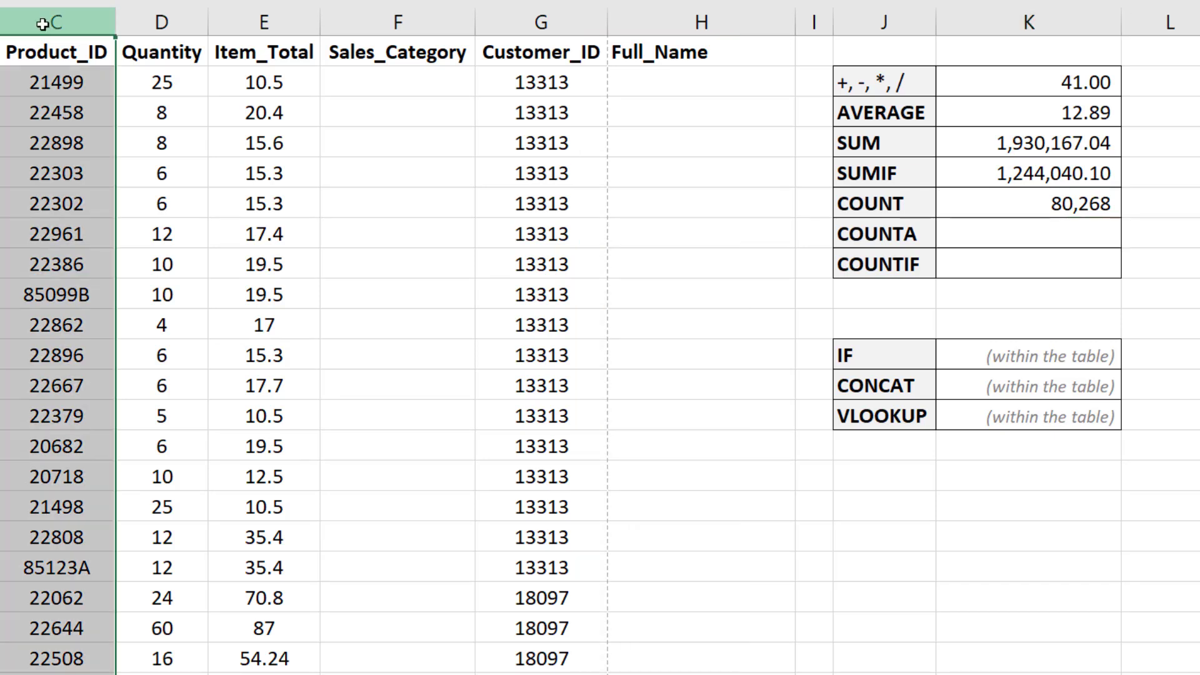
left_click(56, 59)
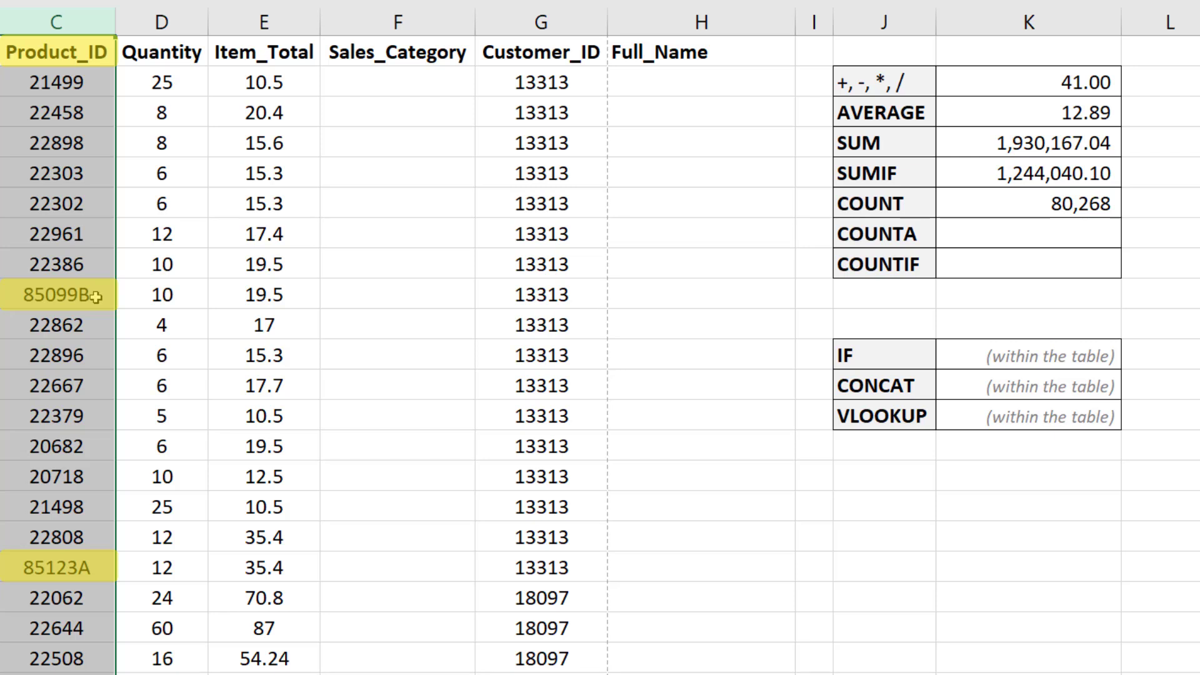
left_click(1069, 230)
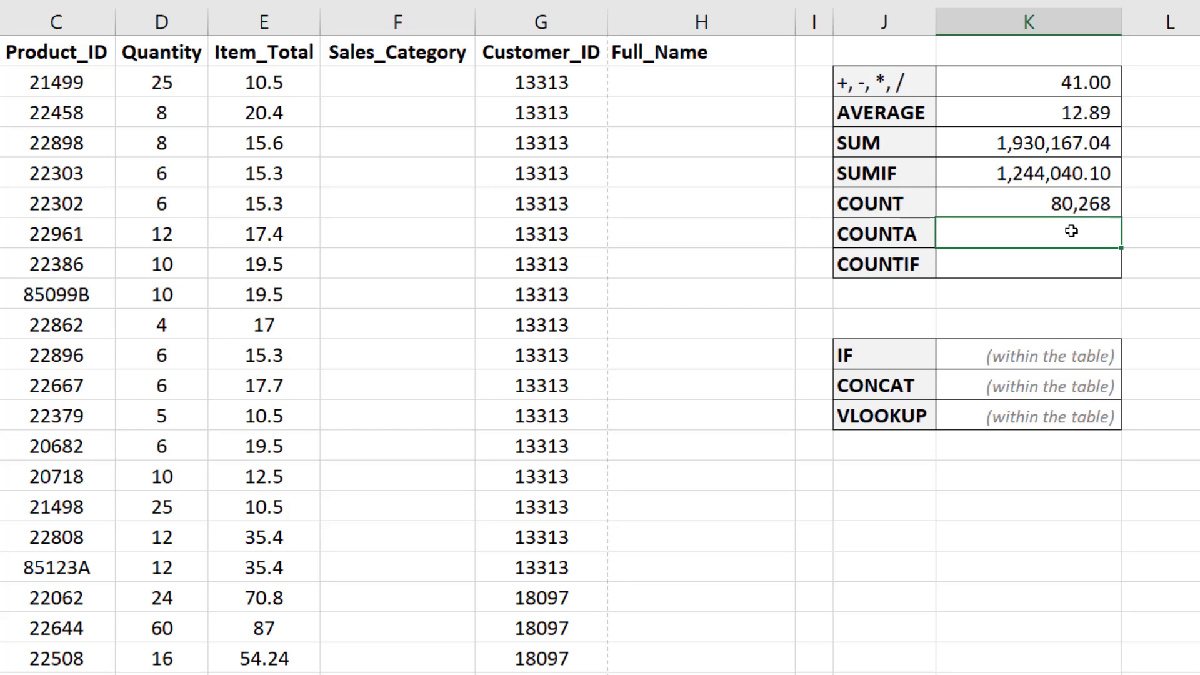
type("=counta(")
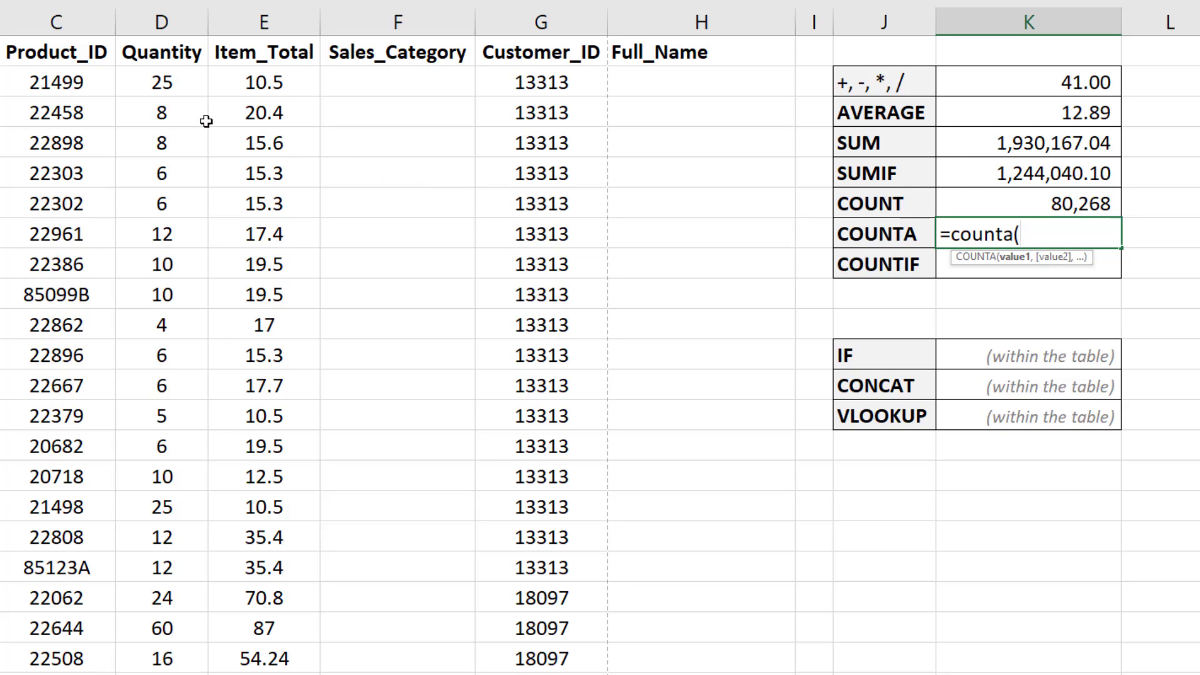
left_click(57, 22)
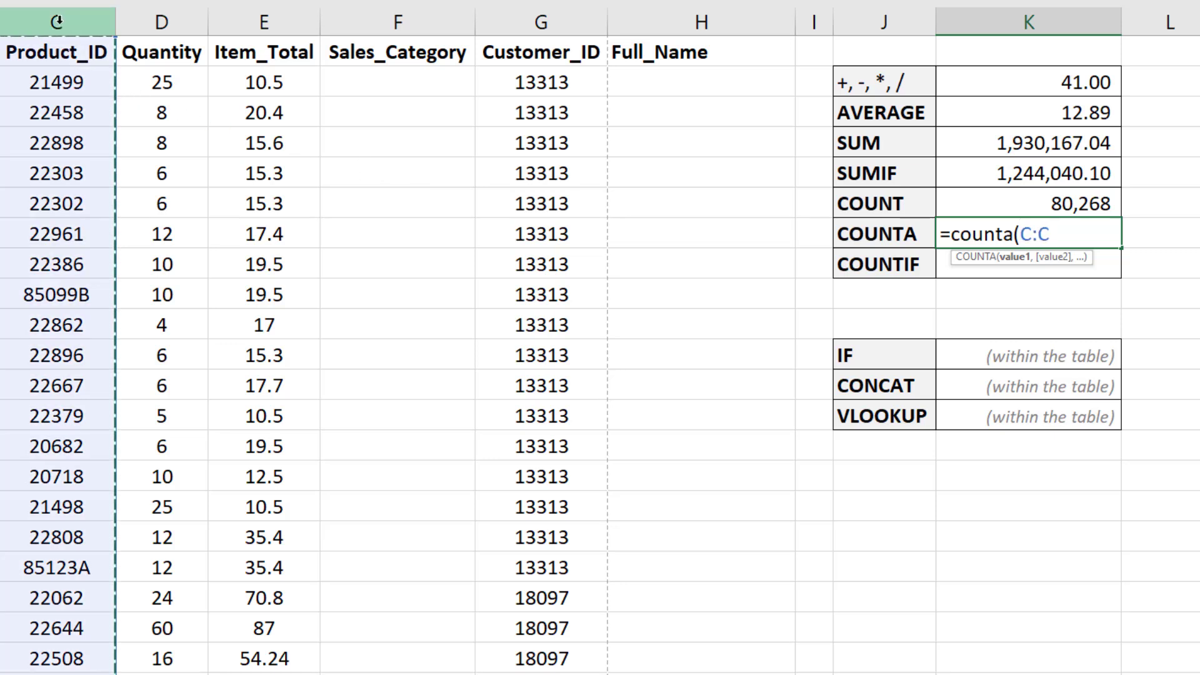
type(")")
key("Return")
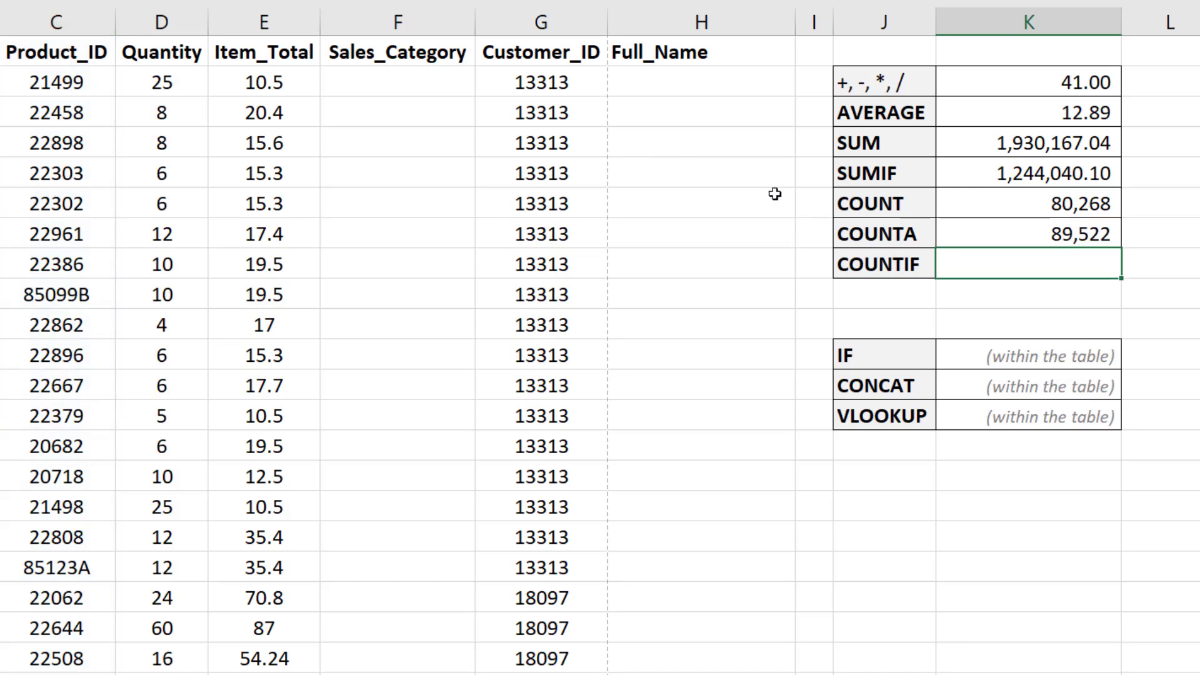
Step: Replace the COUNT formula in K6 with =COUNT(B:B) to count numeric entries in the Product_Description column
left_click(1037, 231)
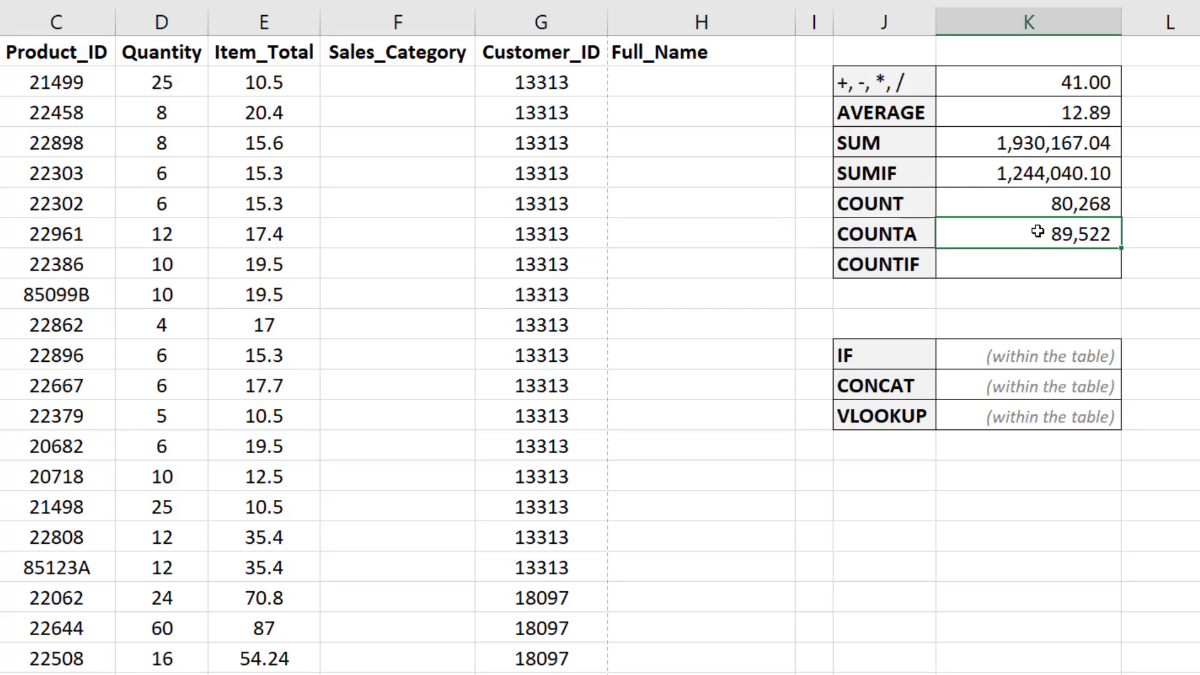
left_click(1054, 199)
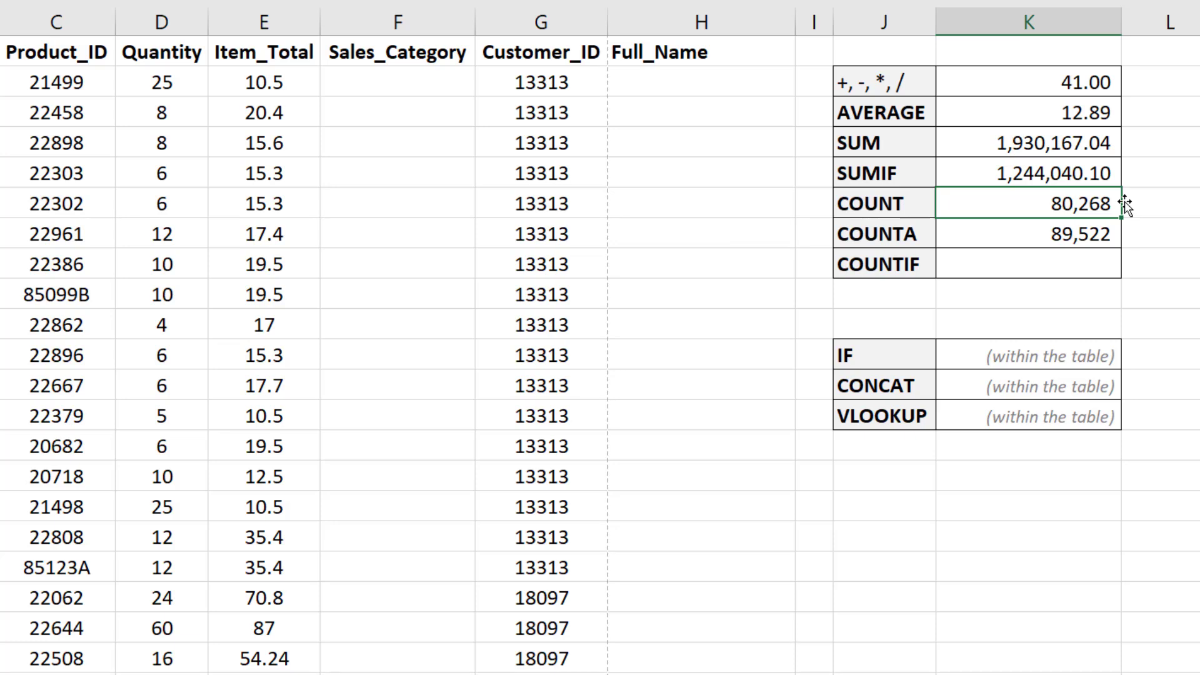
type("=count(")
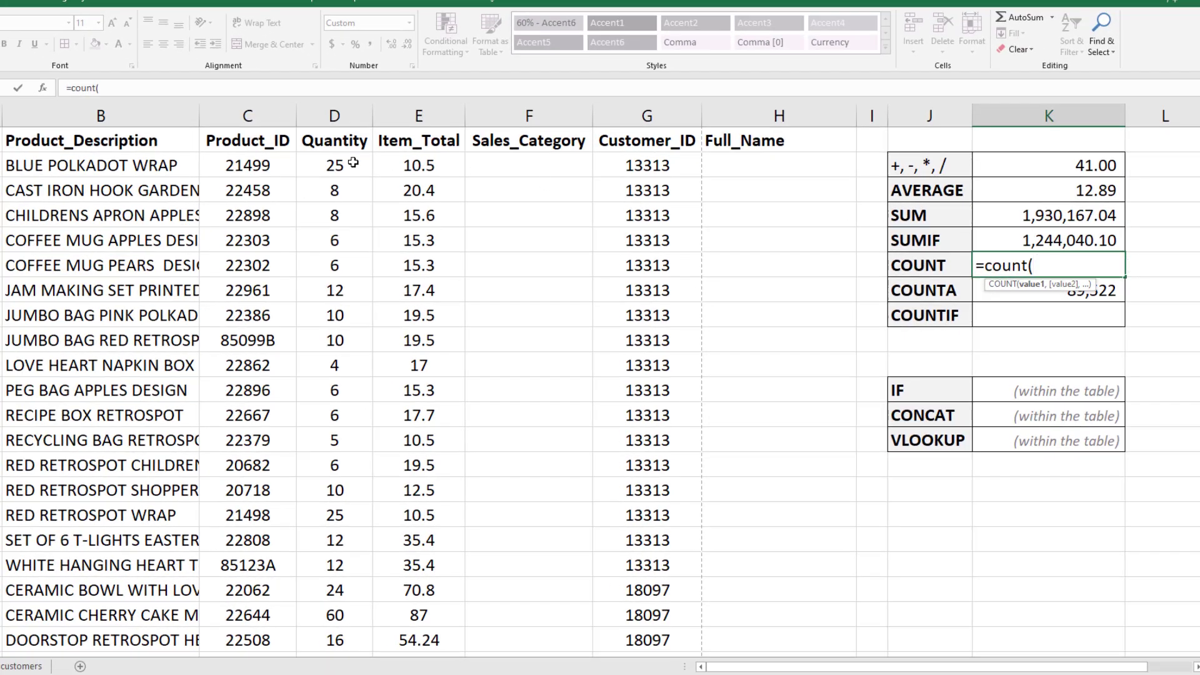
left_click(138, 117)
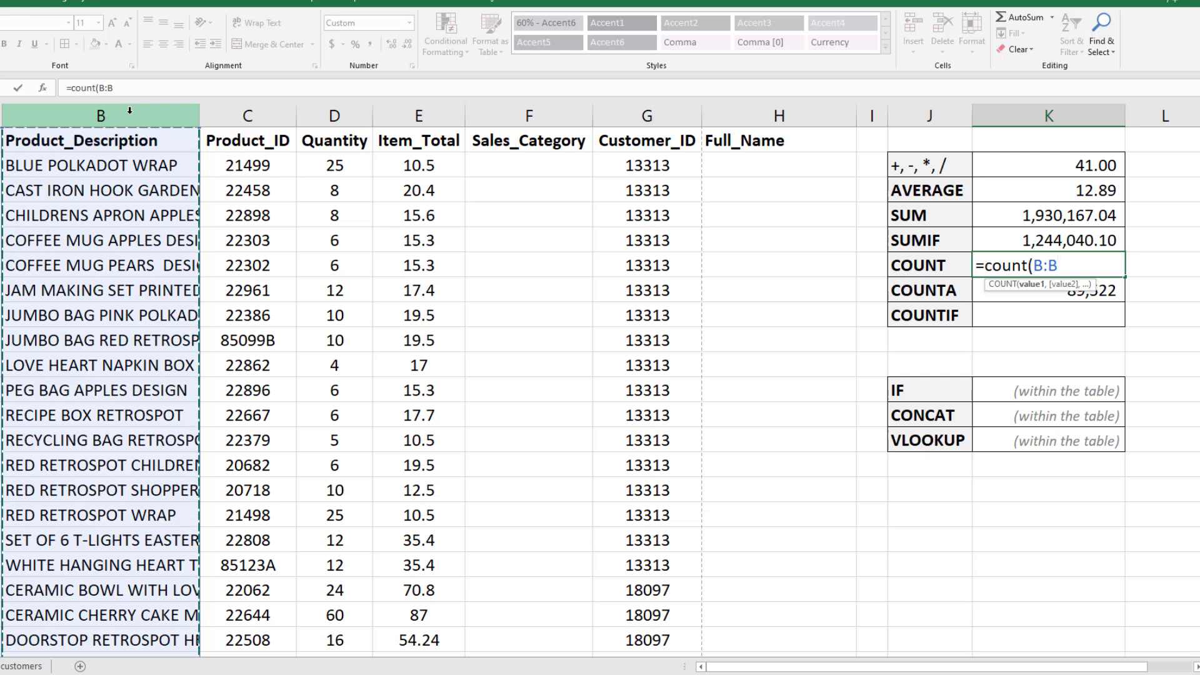
type(")")
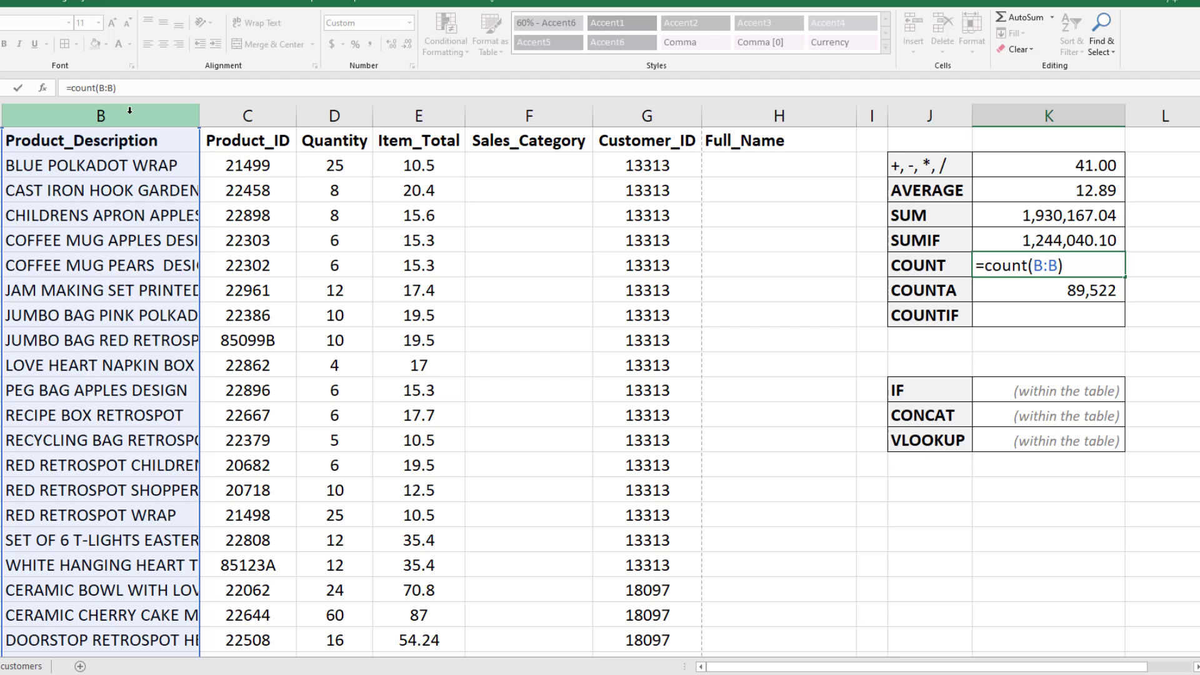
key("Return")
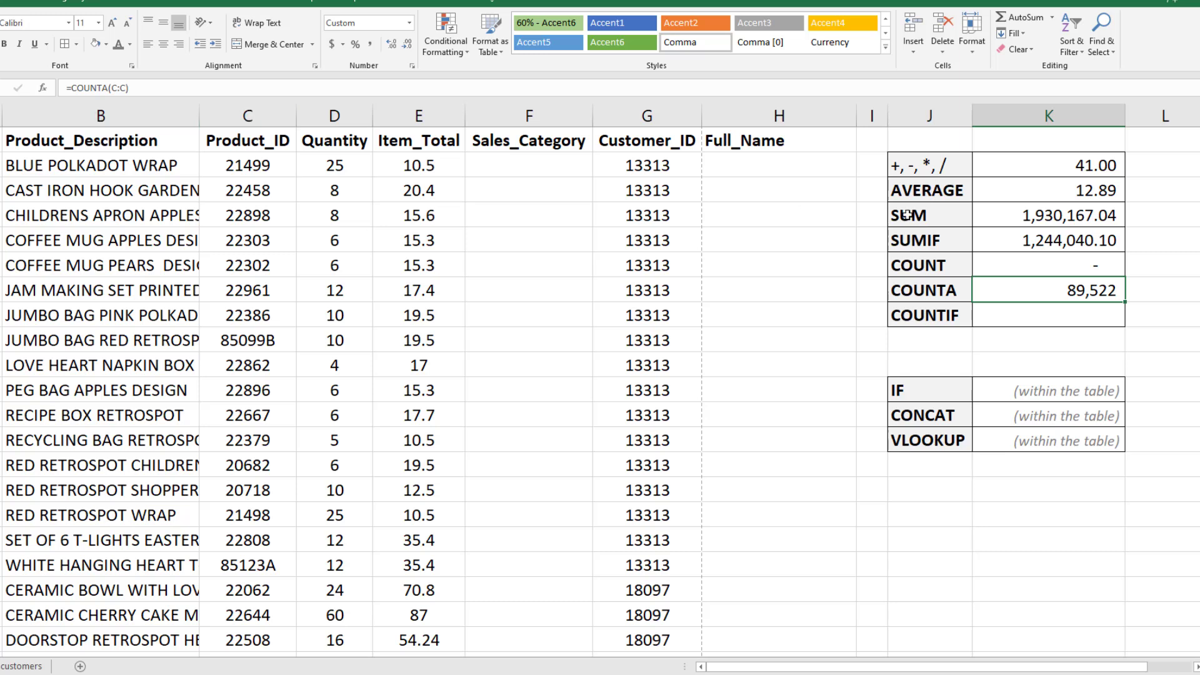
Step: Count the Product_Description entries matching Blue Polkadot Wrap in K8 with =COUNTIF(B:B,"Blue Polkadot Wrap")
left_click(1059, 316)
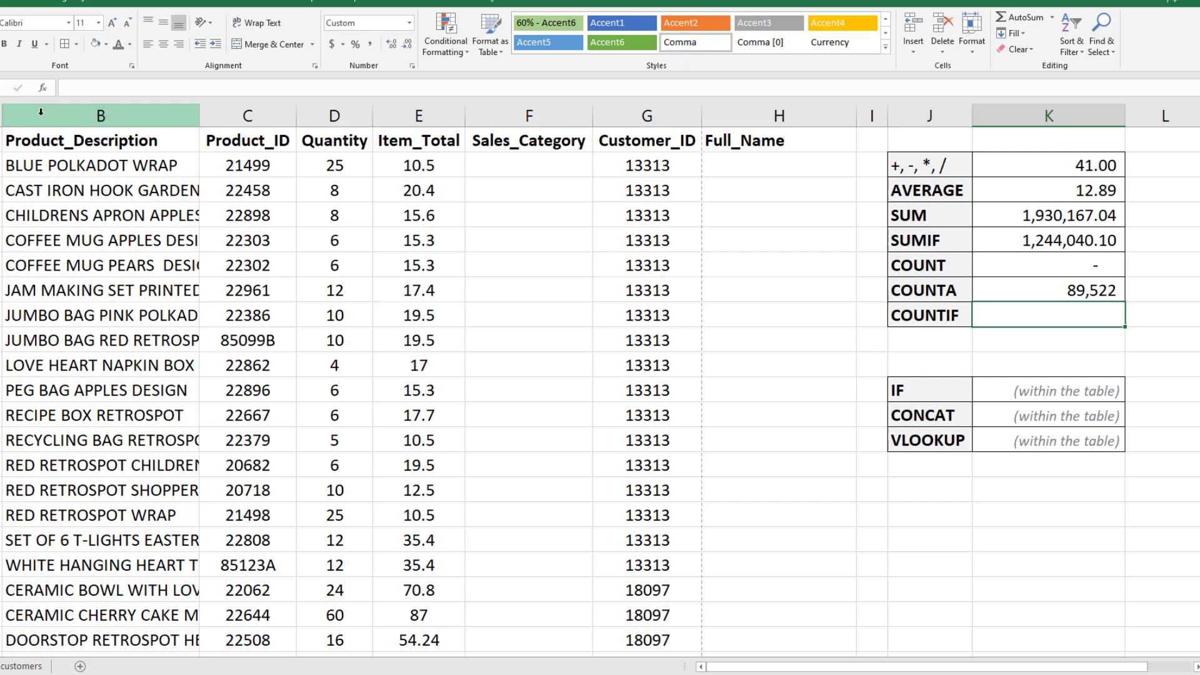
left_click(72, 109)
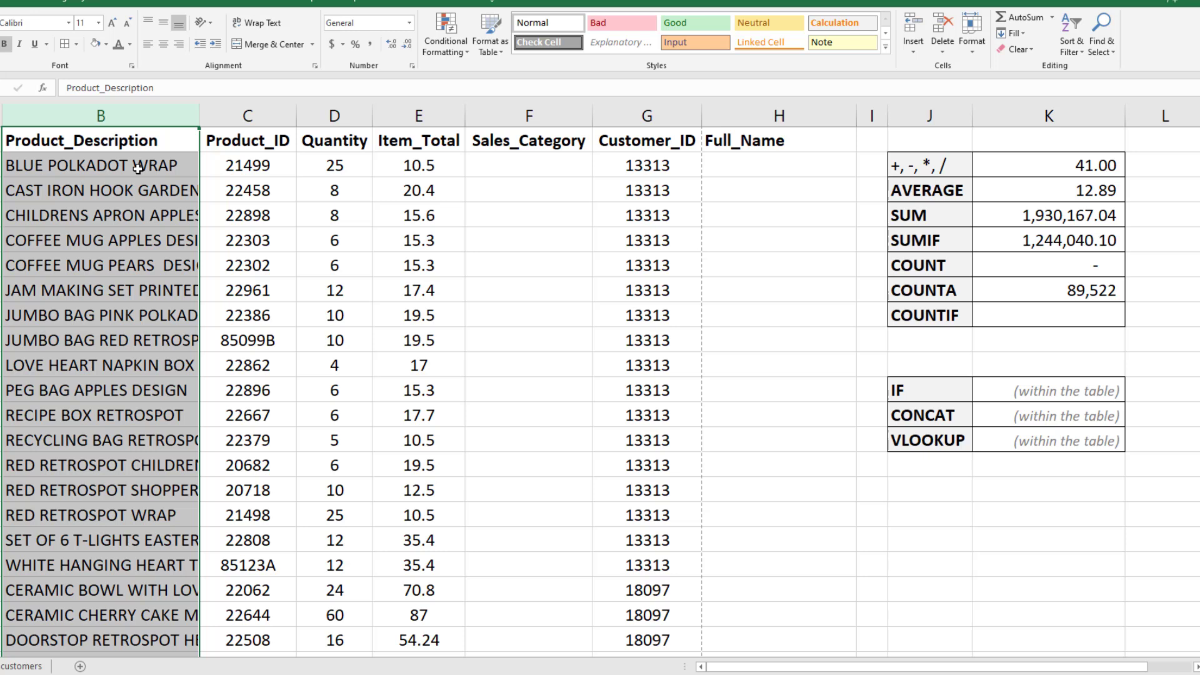
left_click(1011, 320)
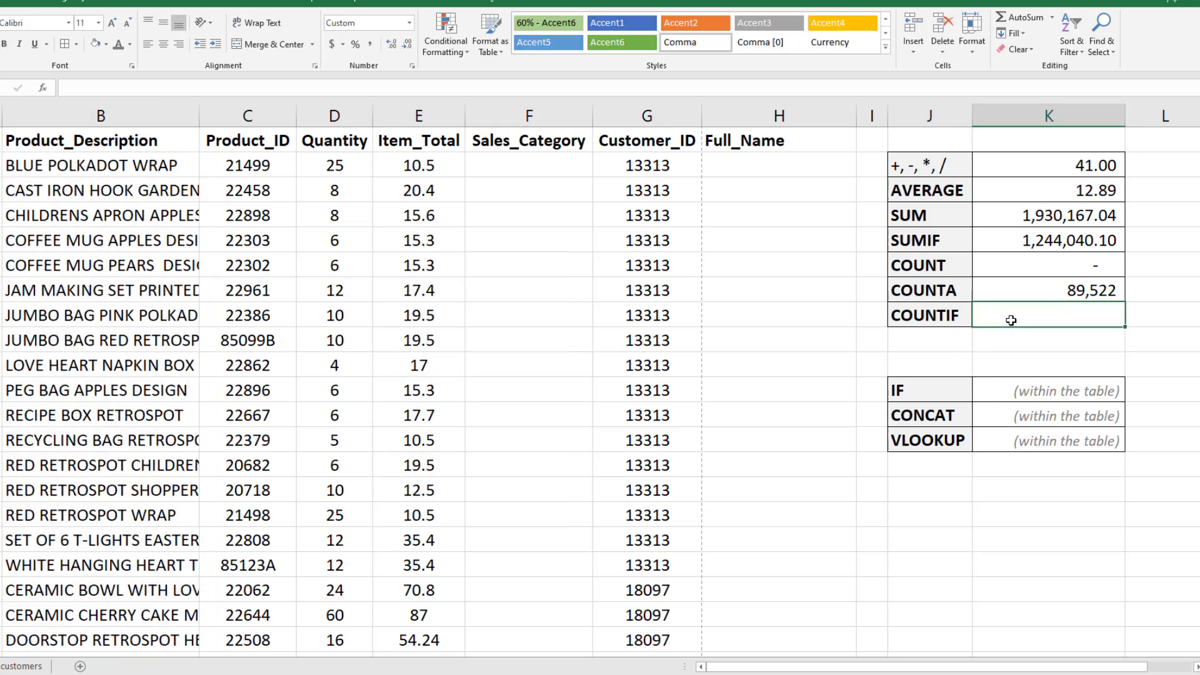
type("=co")
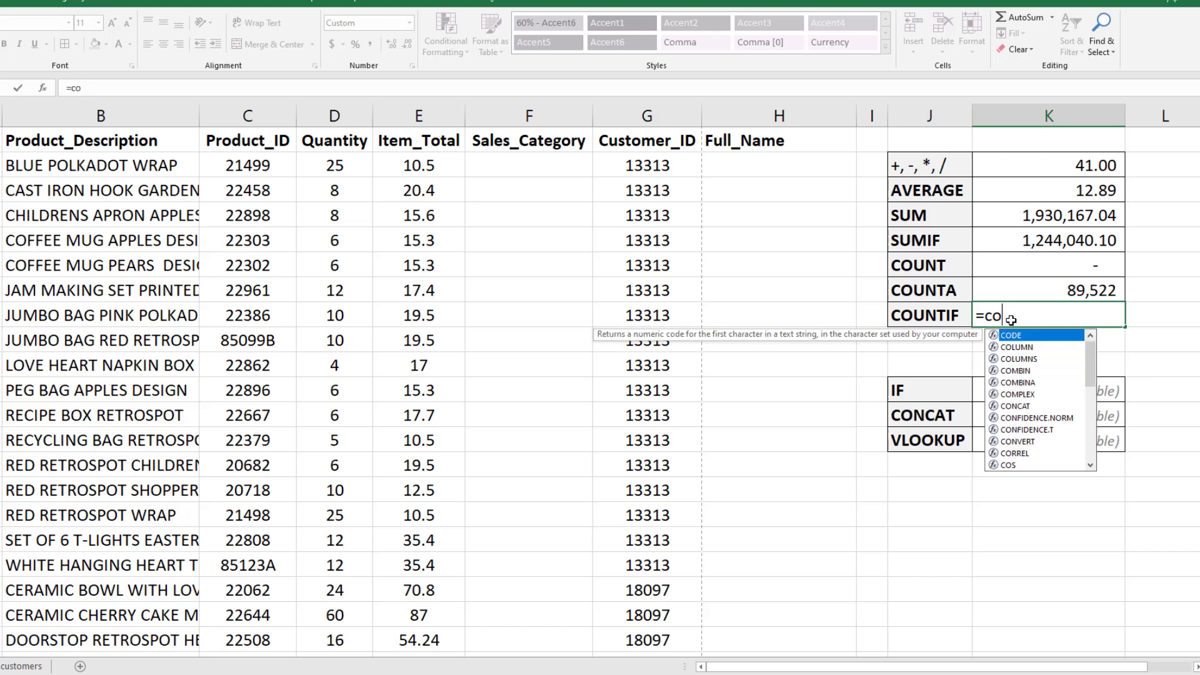
type("untif(")
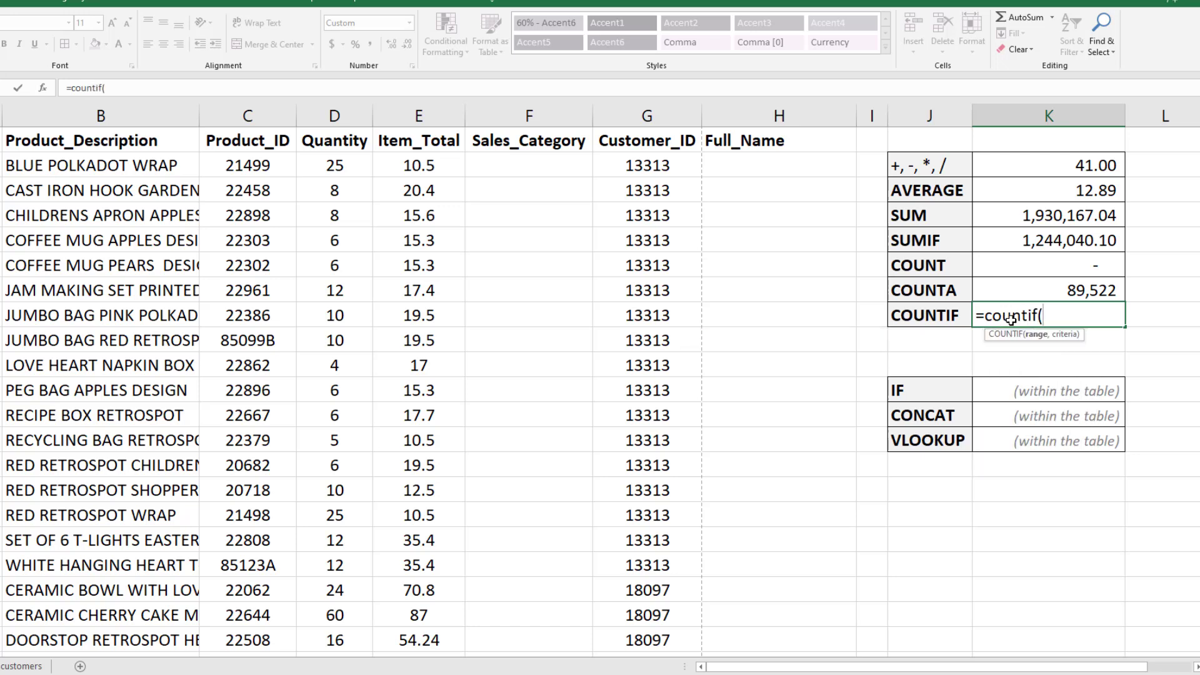
left_click(106, 108)
type(",")
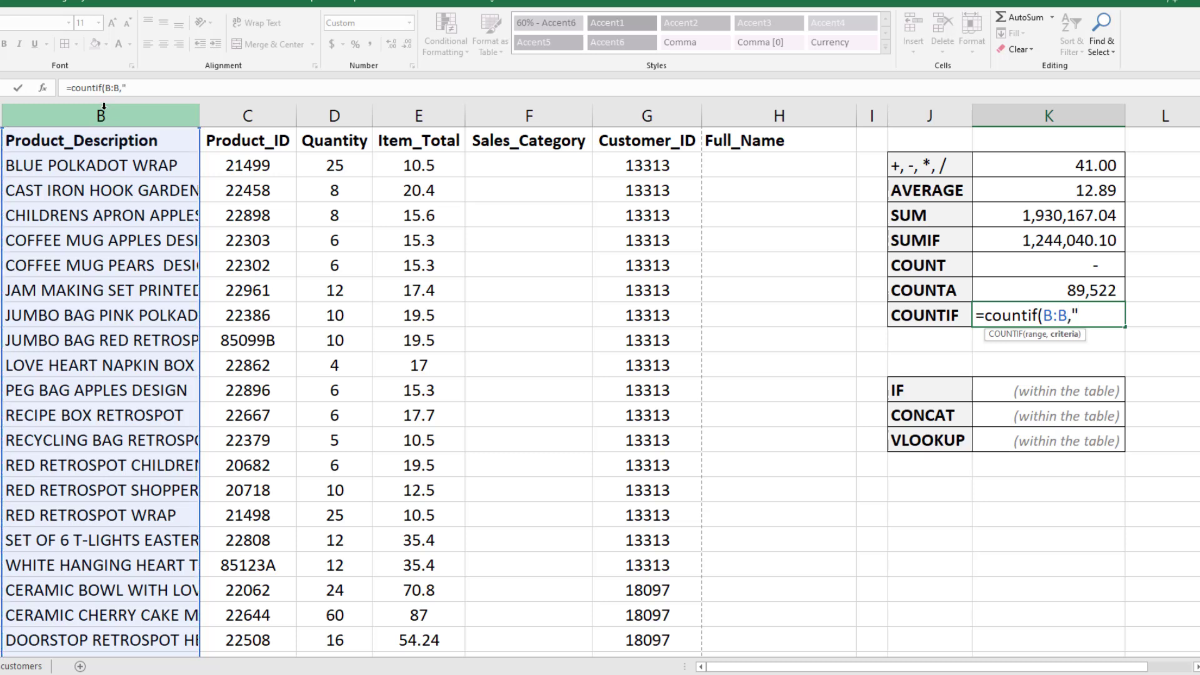
type("Blue Polka")
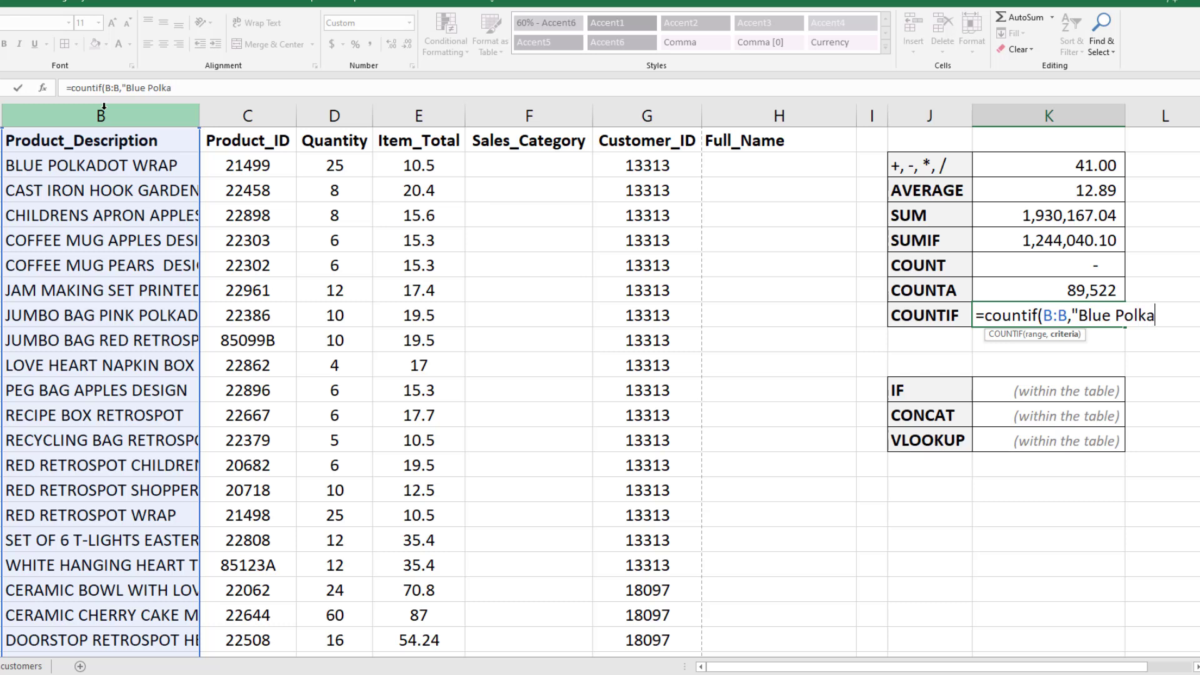
type("dot Wr")
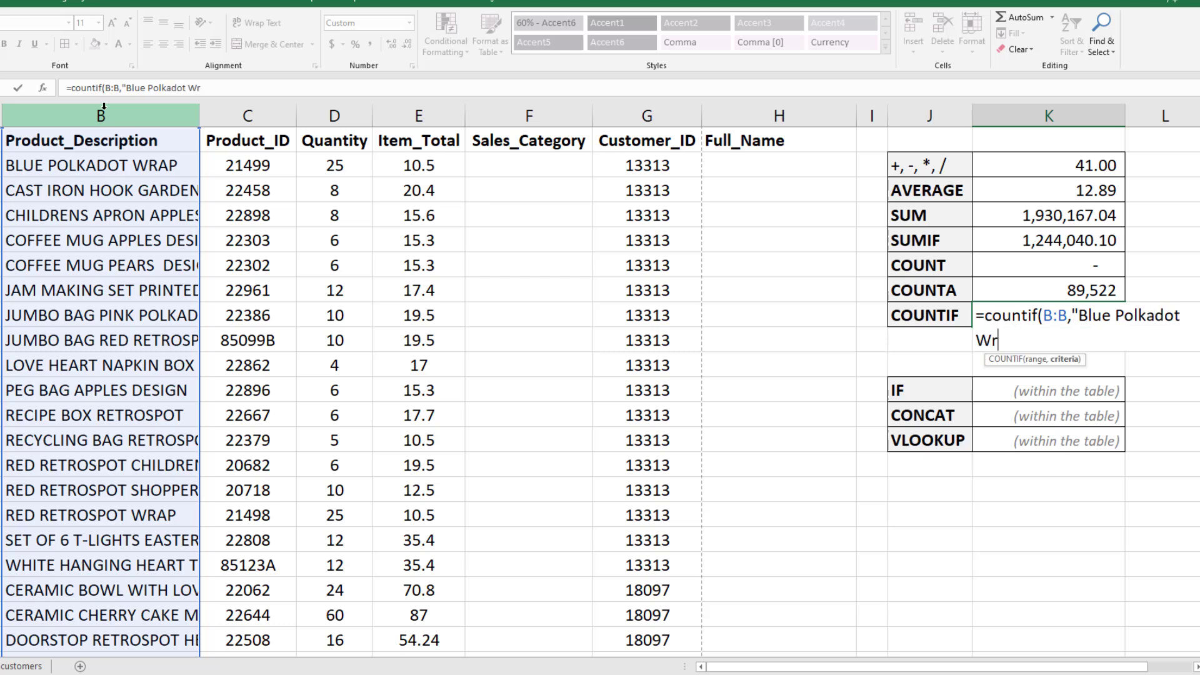
type("ap\")")
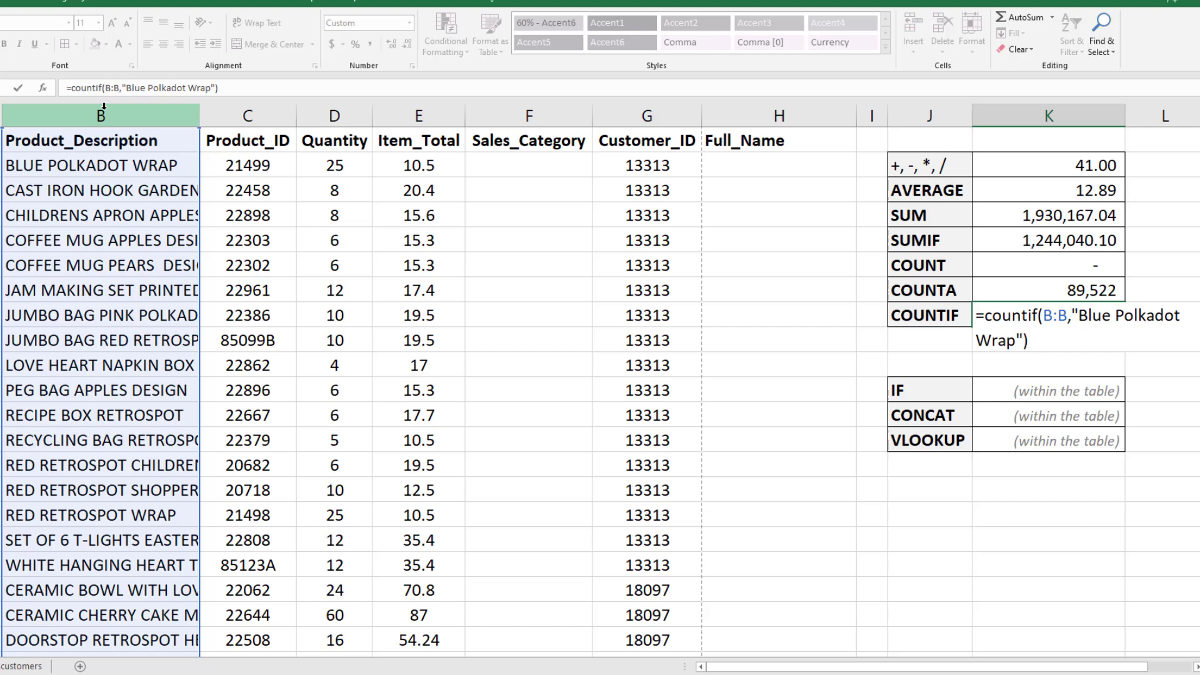
key("Return")
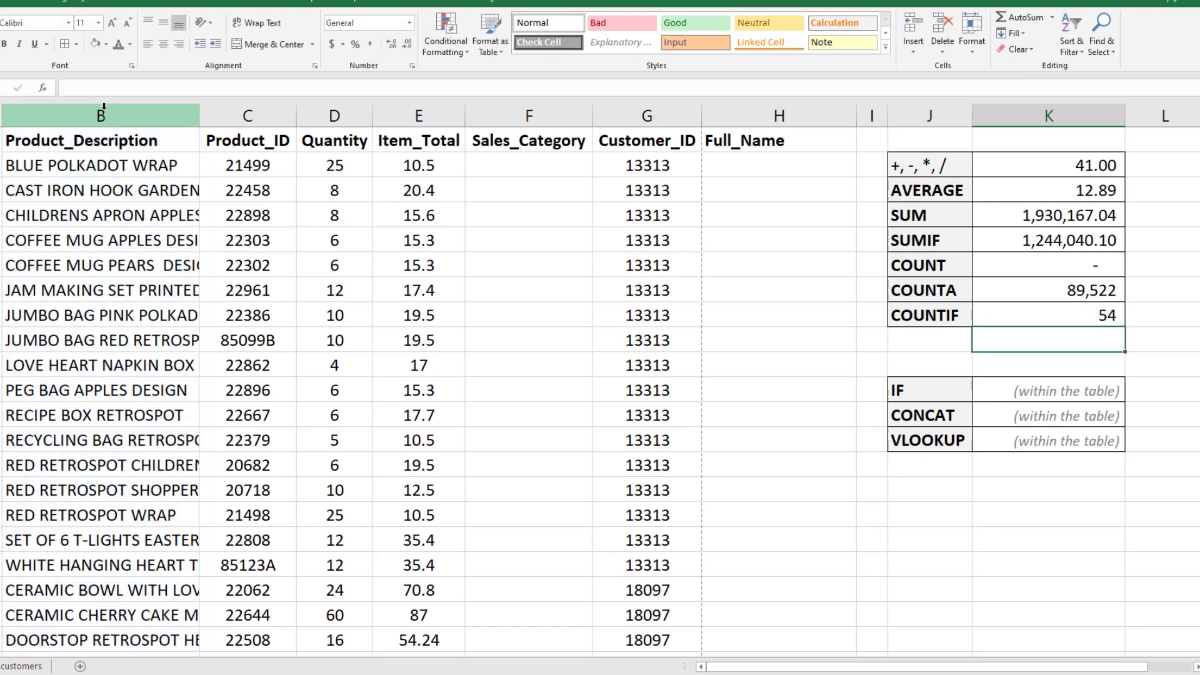
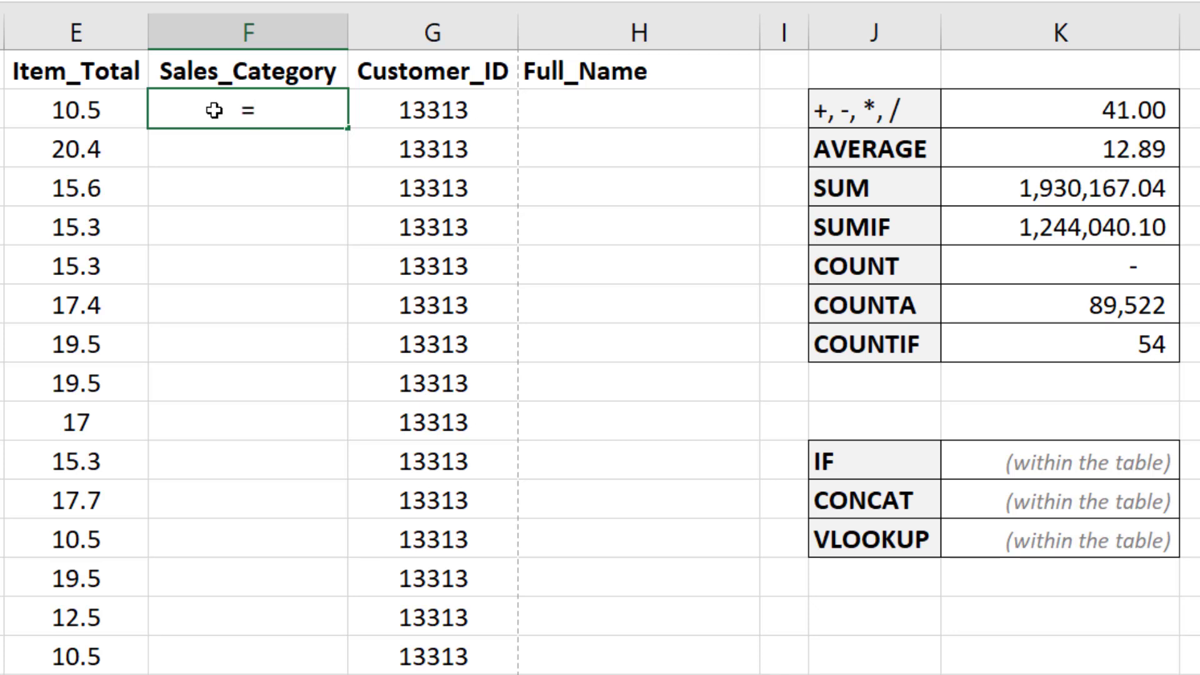
Step: Enter =IF(E2>30,"High","Low") in F2 and fill the formula down the Sales_Category column
type("if(")
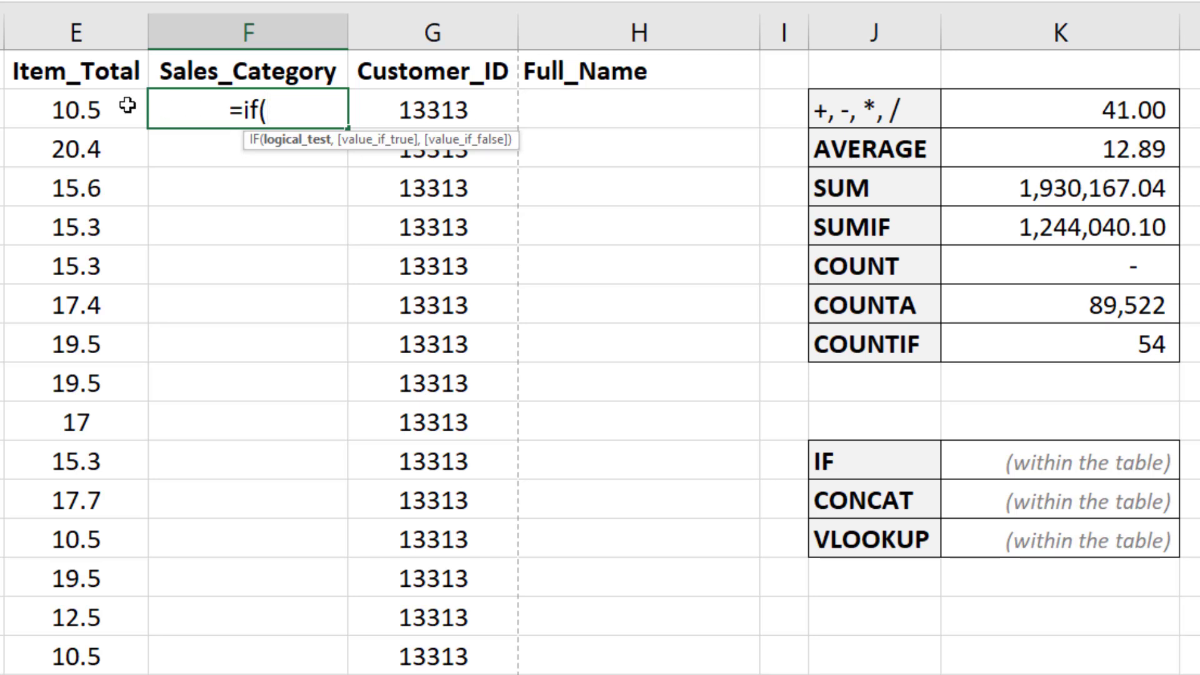
left_click(95, 107)
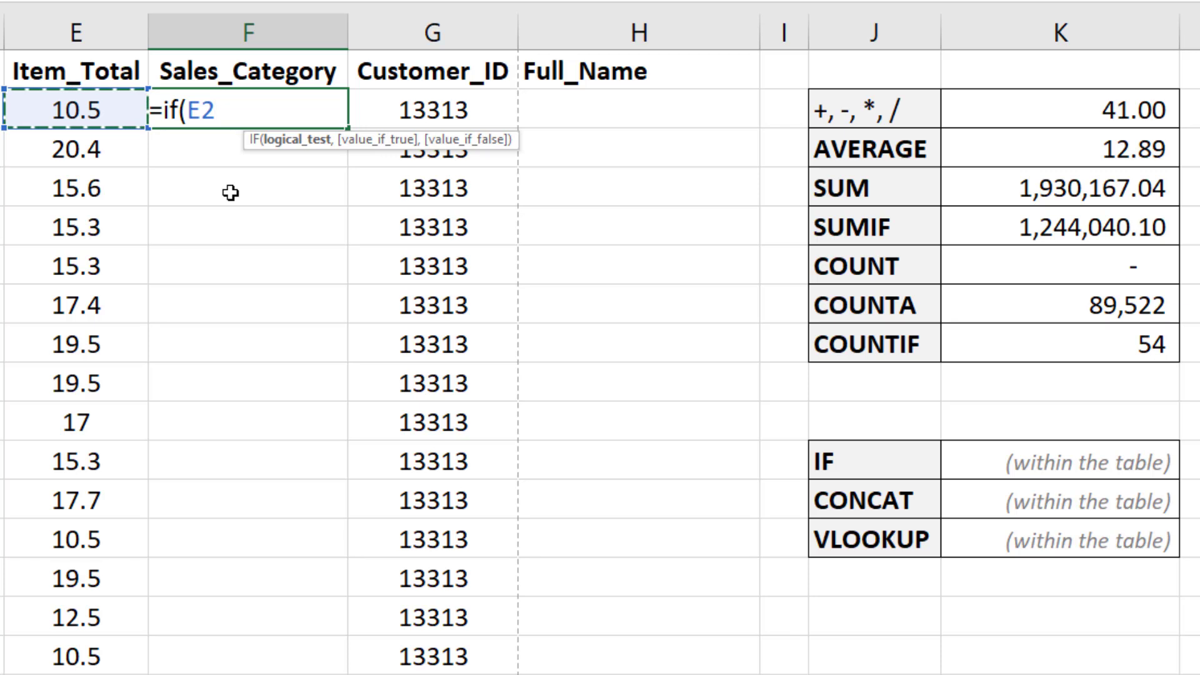
type(">")
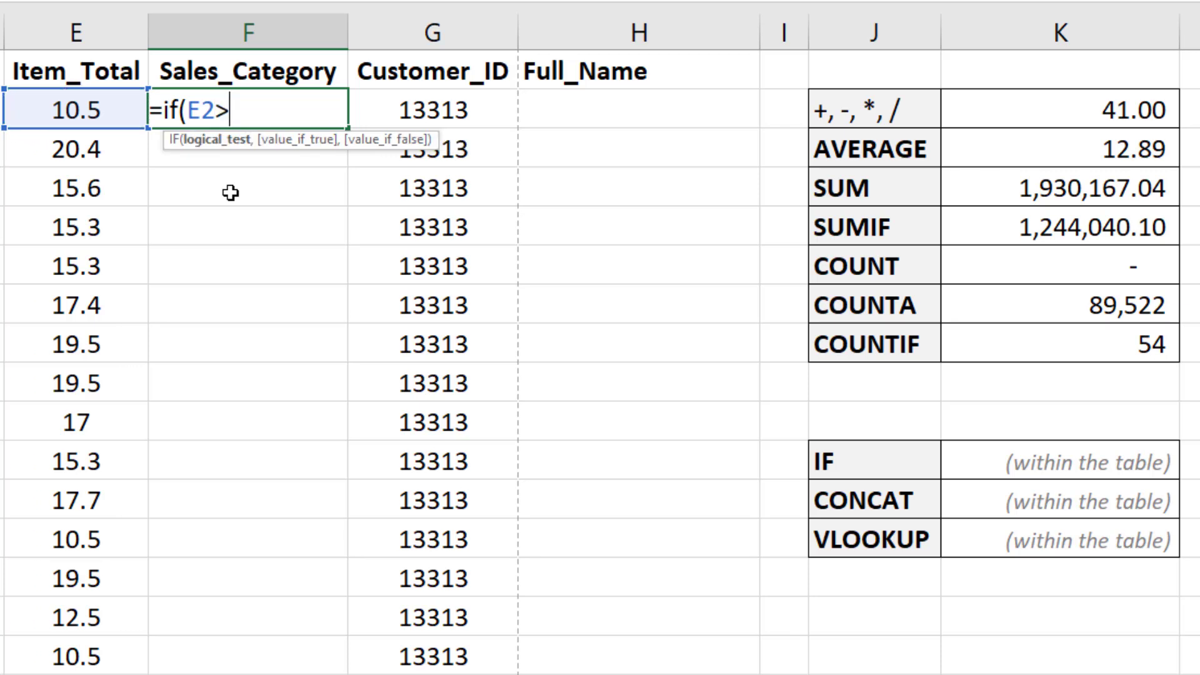
type("30,")
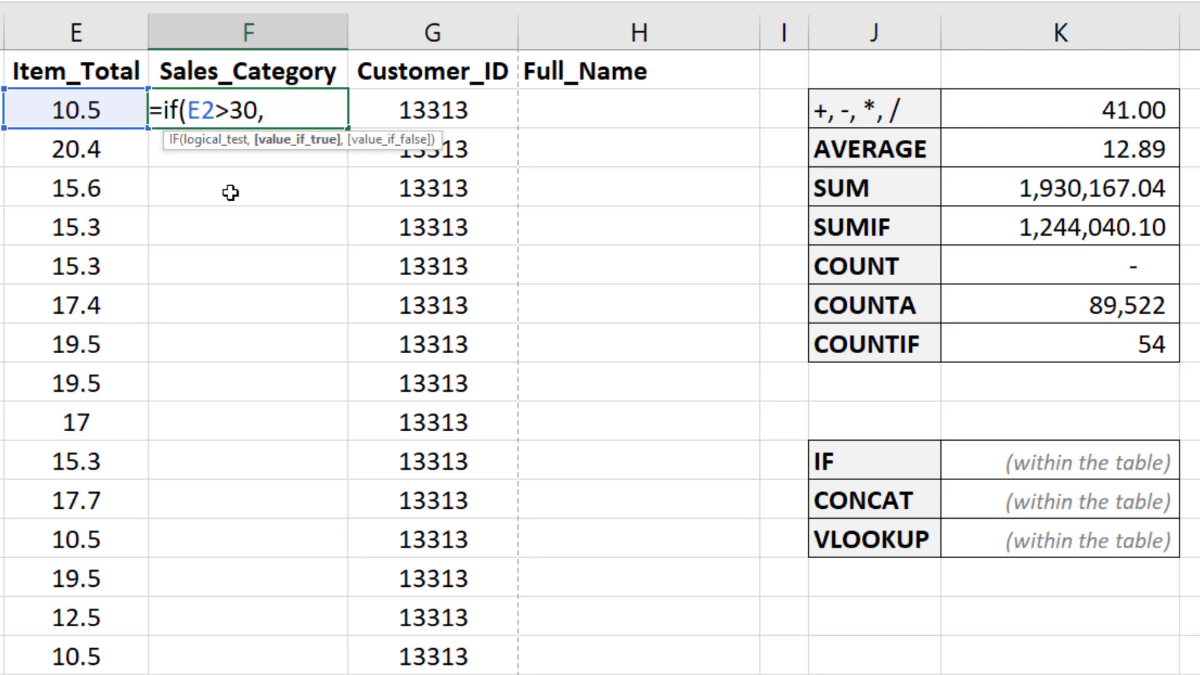
type("\"h")
key("BackSpace")
type("High\"")
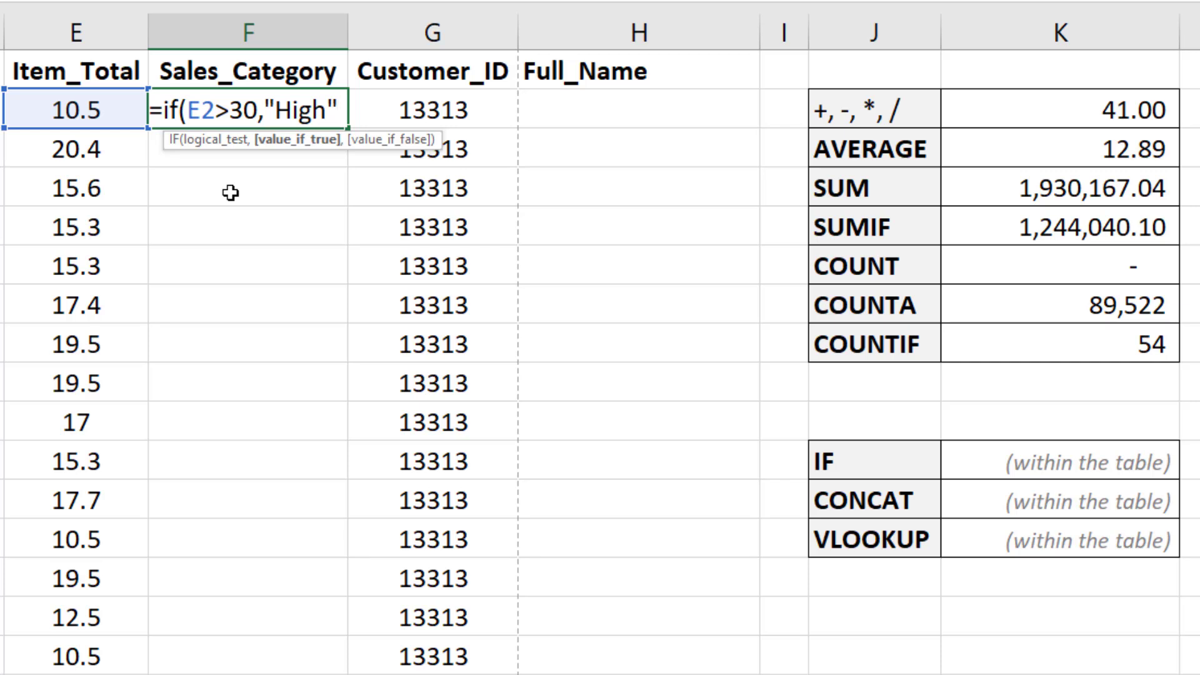
type(",")
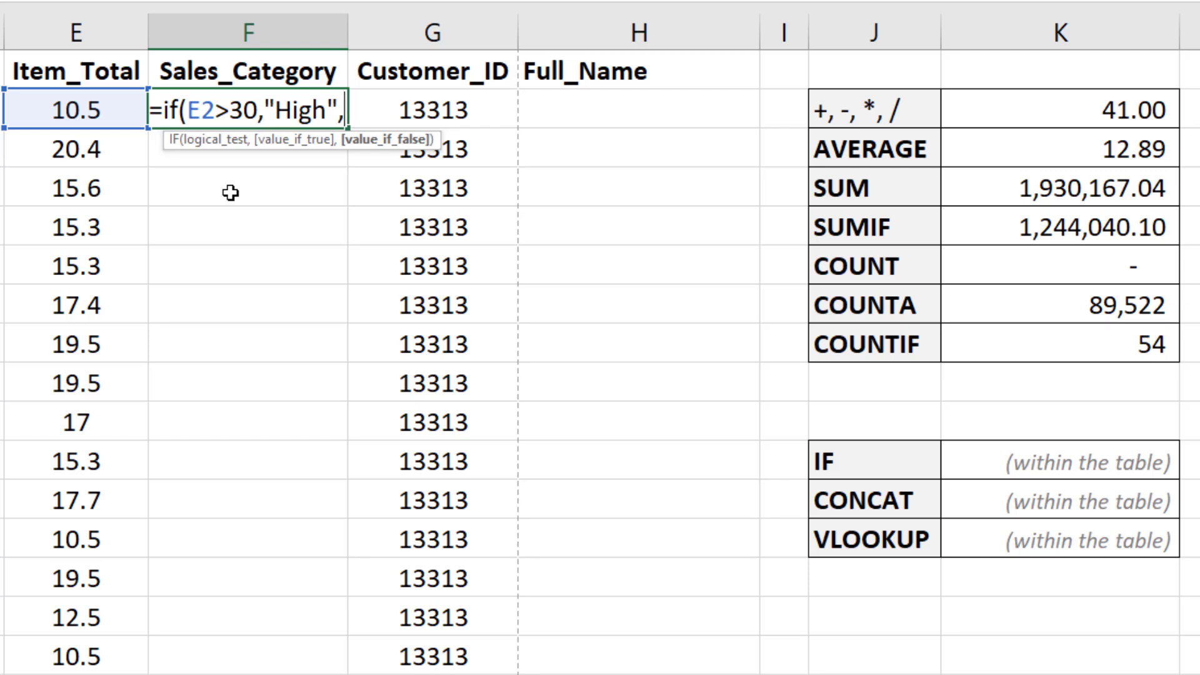
type("\"Low\"")
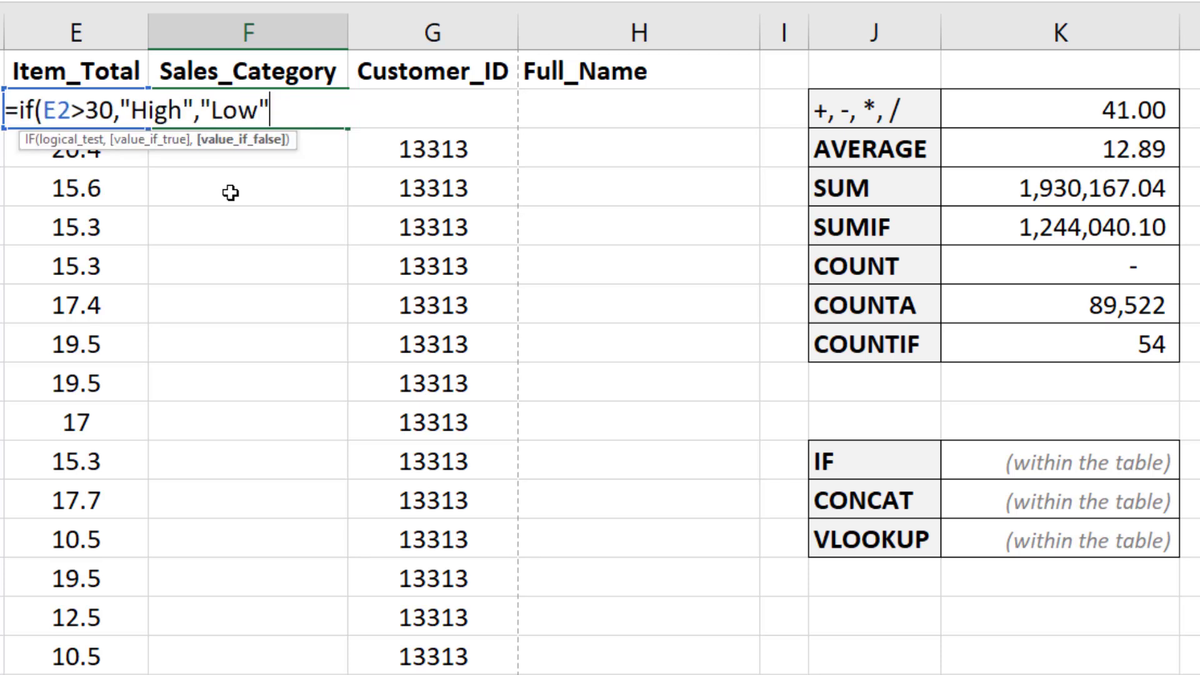
type(")")
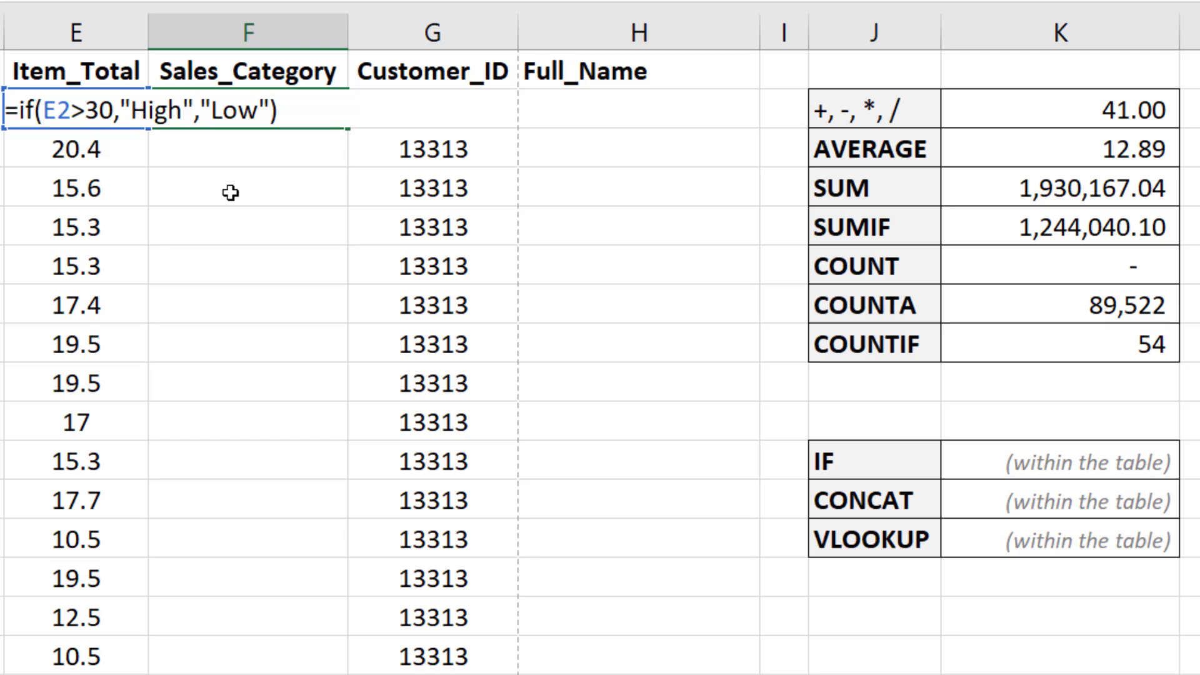
key("Return")
left_click(163, 111)
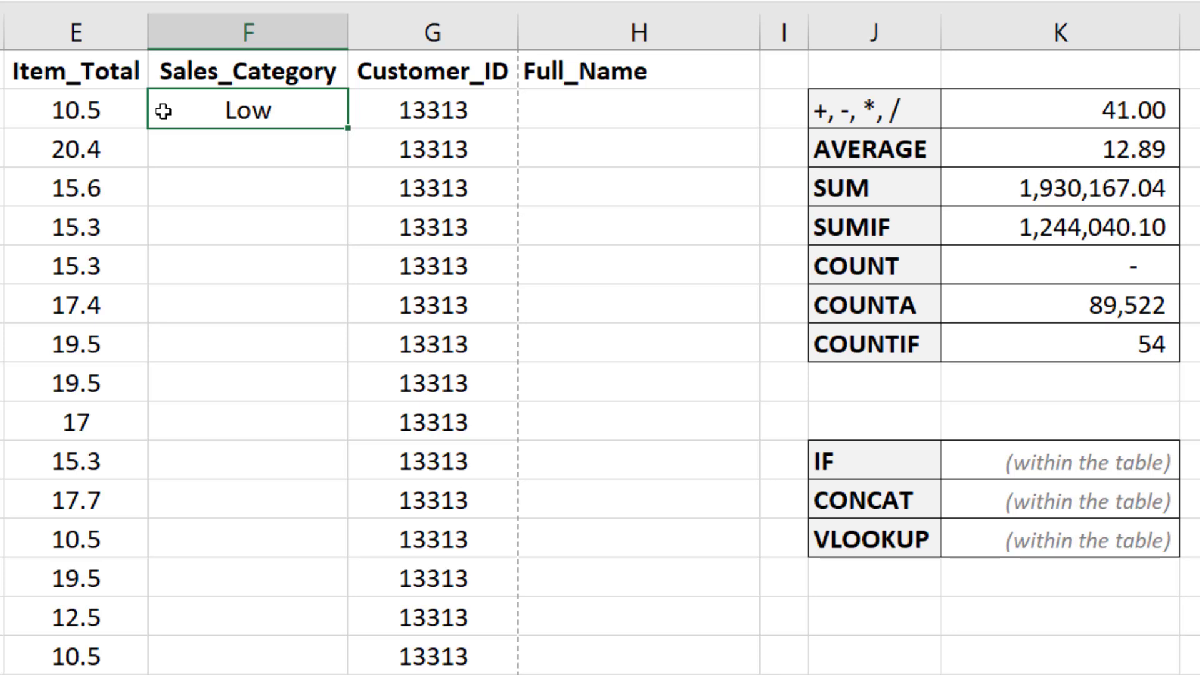
double_click(348, 127)
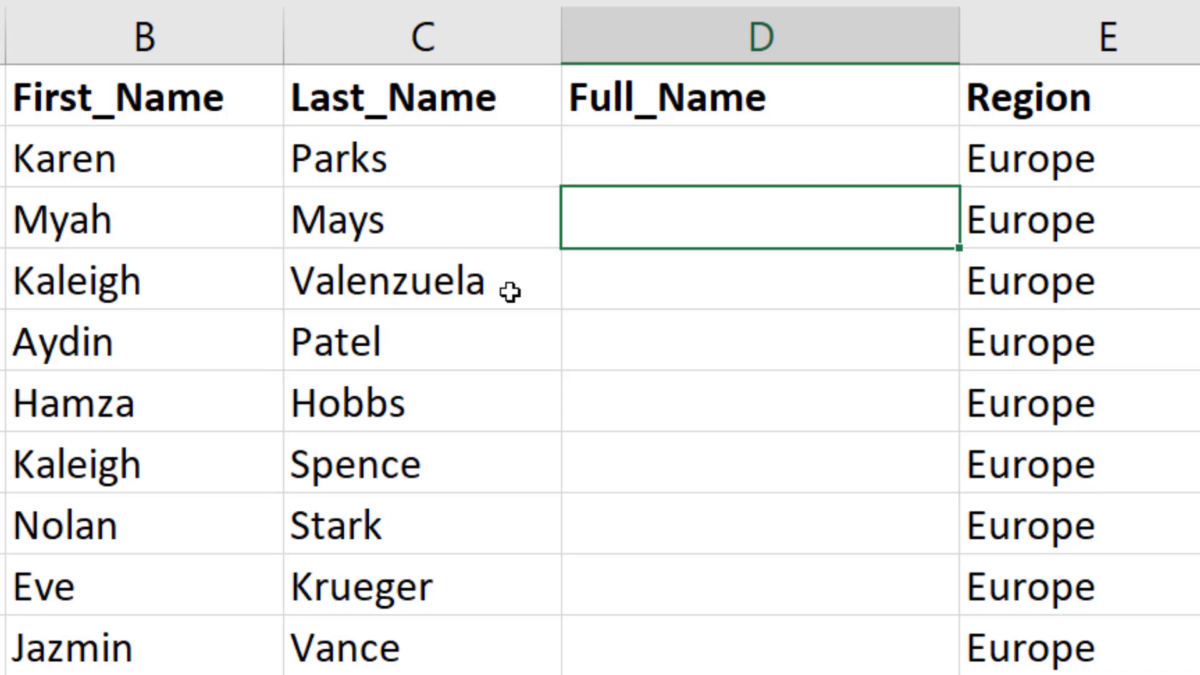
Step: Join the first and last names of the first customer in D2 of the customers sheet with =CONCAT(B2,C2)
left_click(582, 150)
type("=")
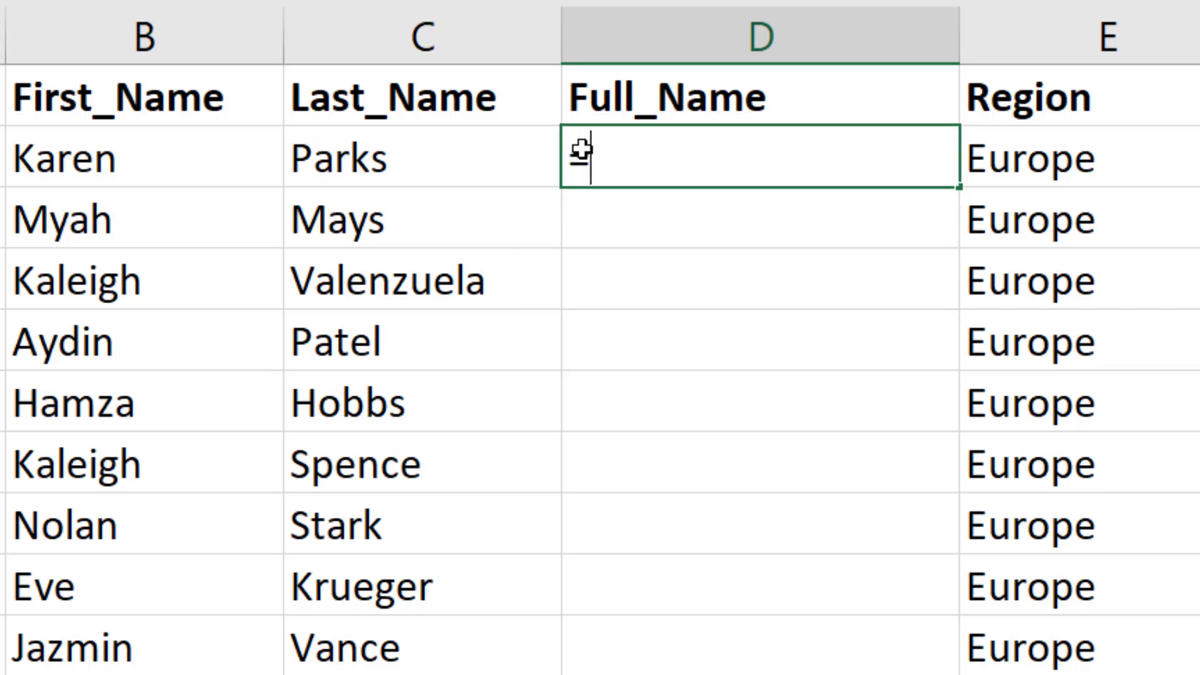
type("concat(")
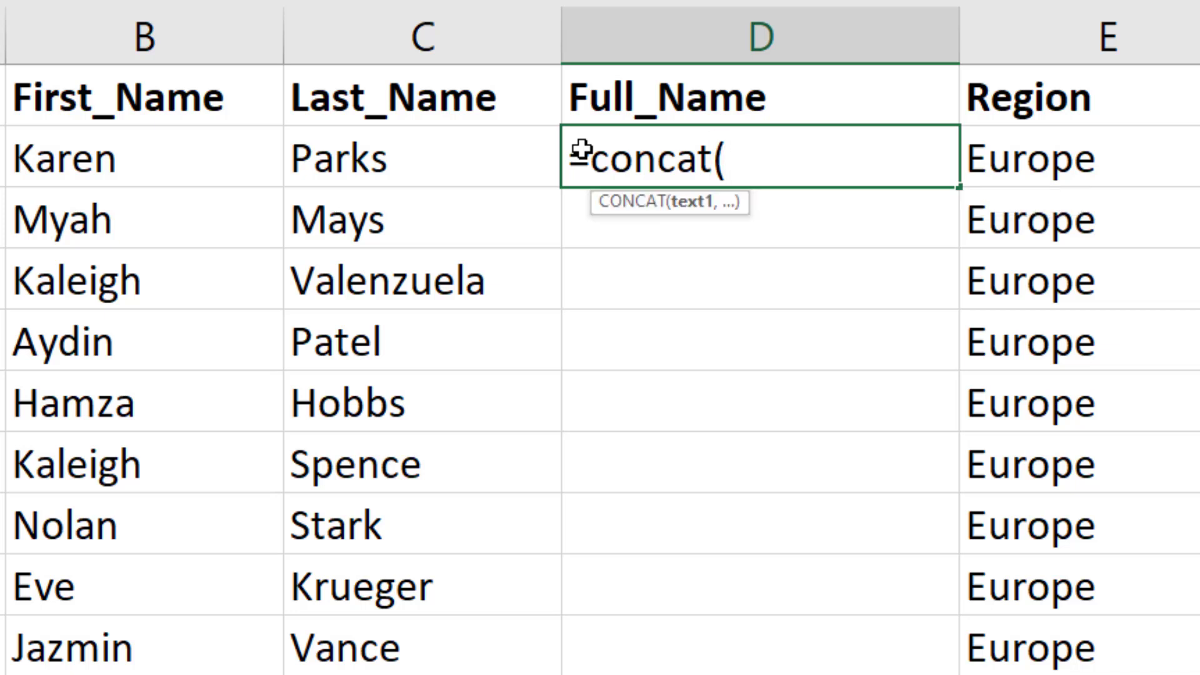
left_click(154, 159)
type(",")
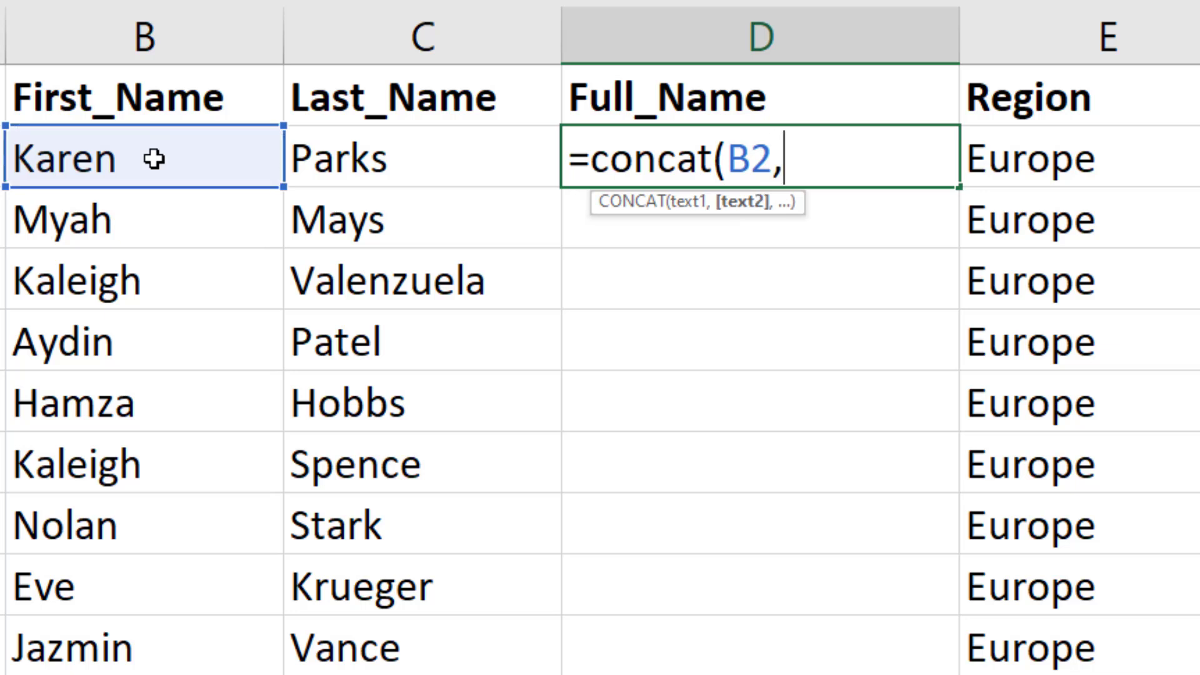
left_click(392, 164)
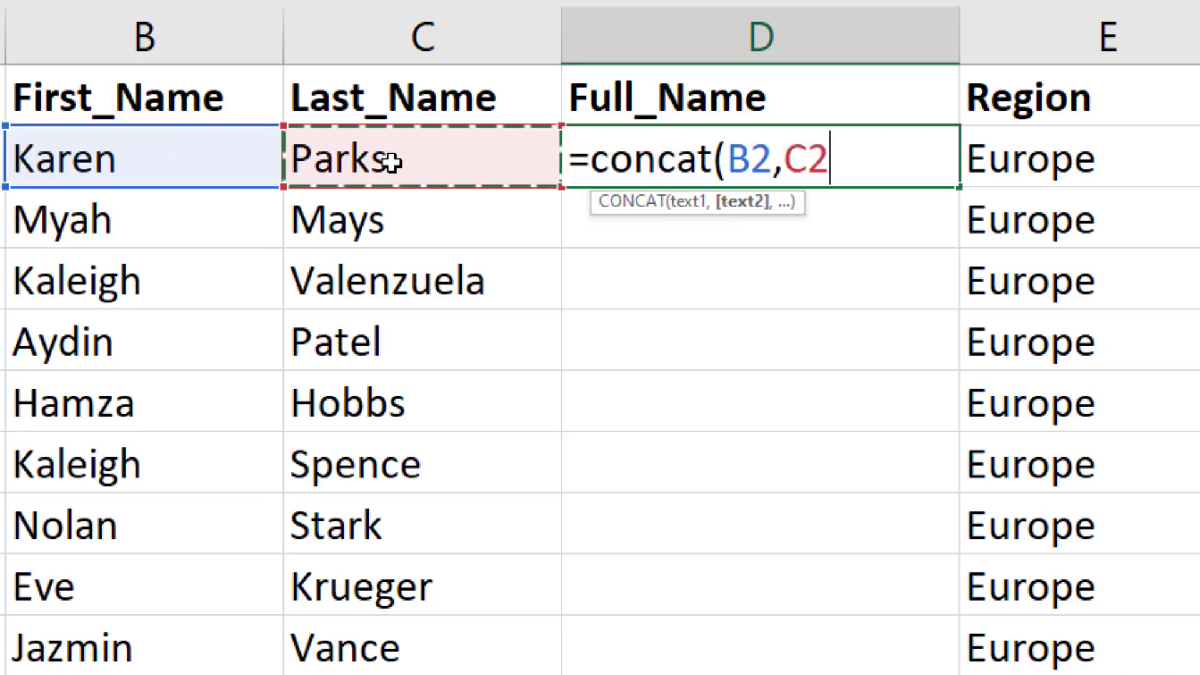
type(")")
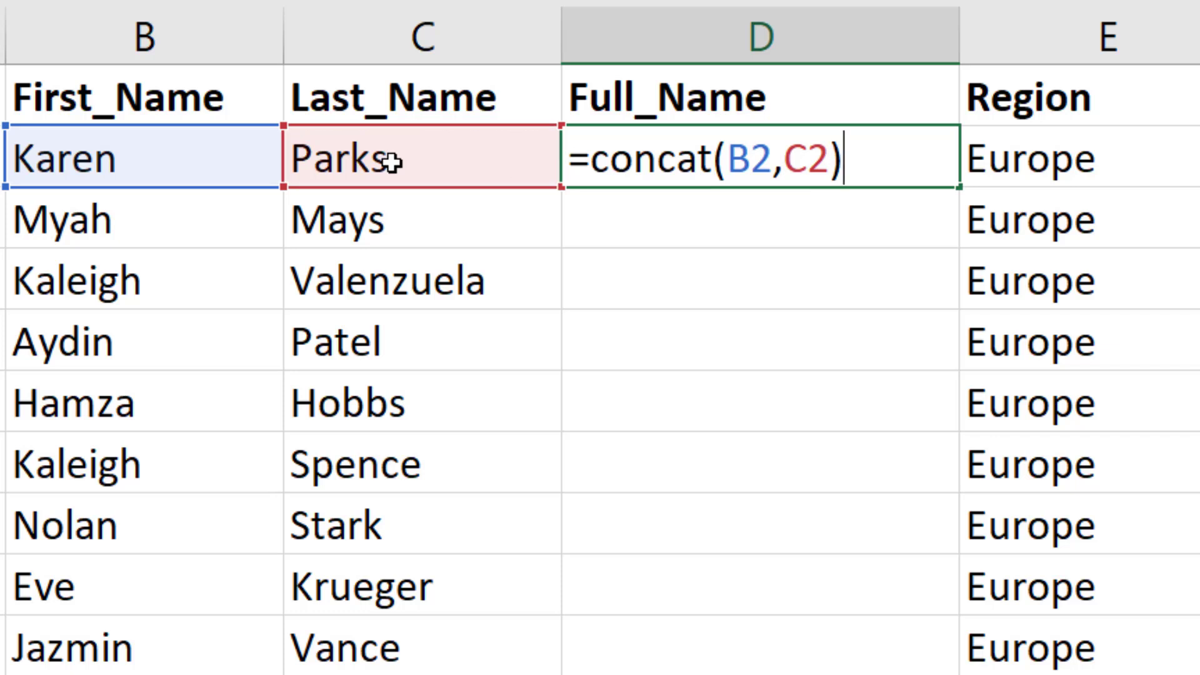
key("Return")
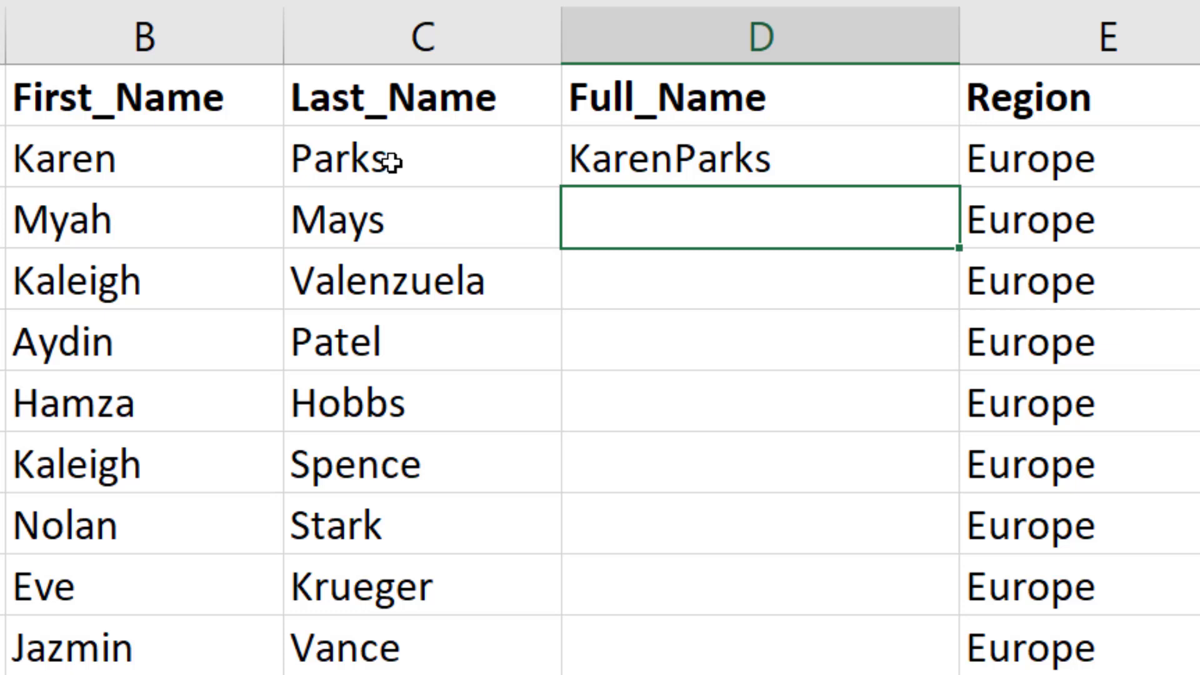
Step: Change the Full_Name formula in D2 to =CONCAT(B2," ",C2) and fill it down the column
double_click(720, 158)
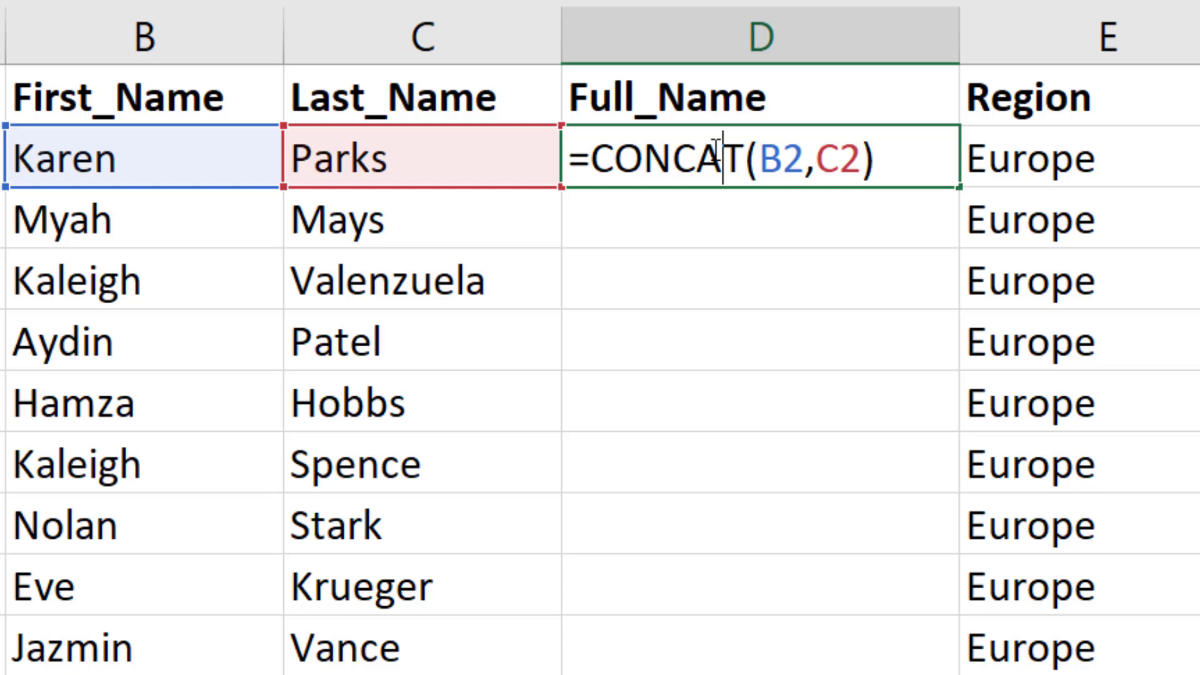
left_click(805, 156)
type(",")
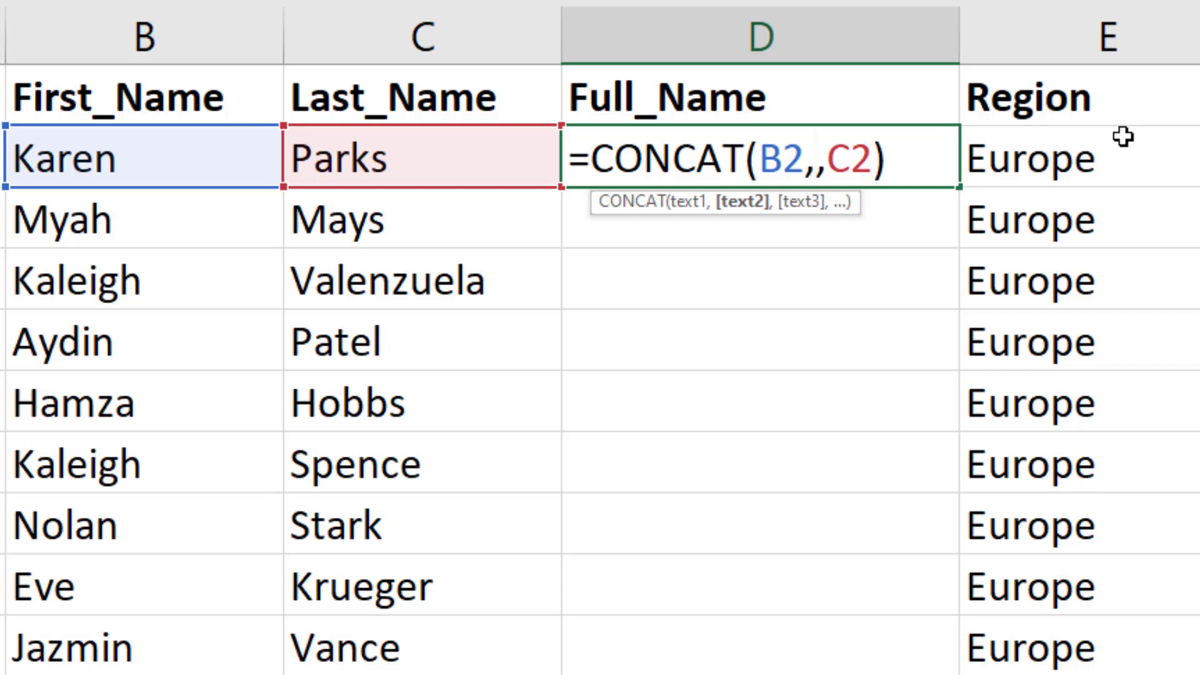
type("\" \"")
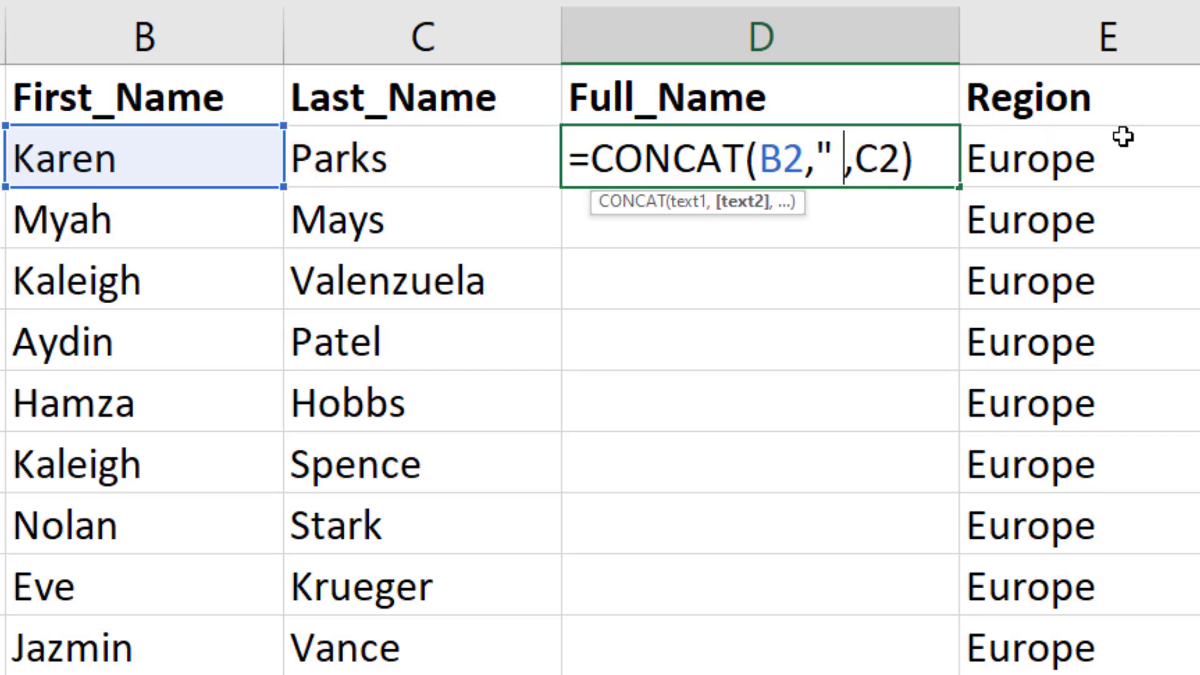
left_click(847, 156)
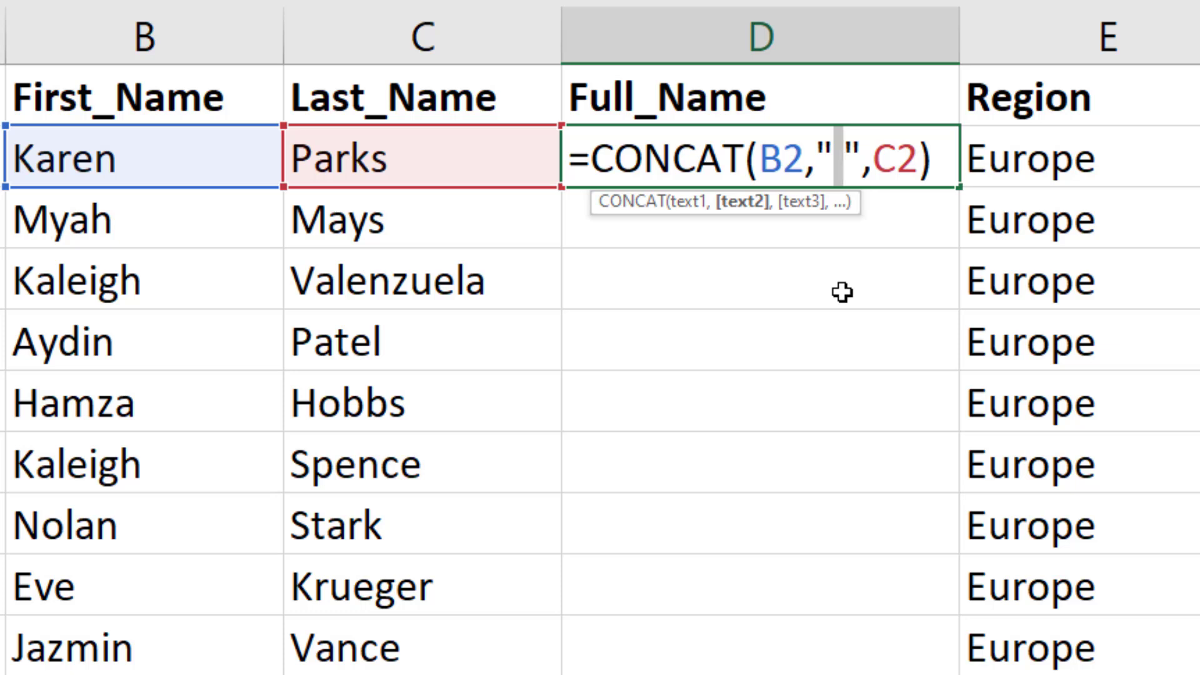
key("Return")
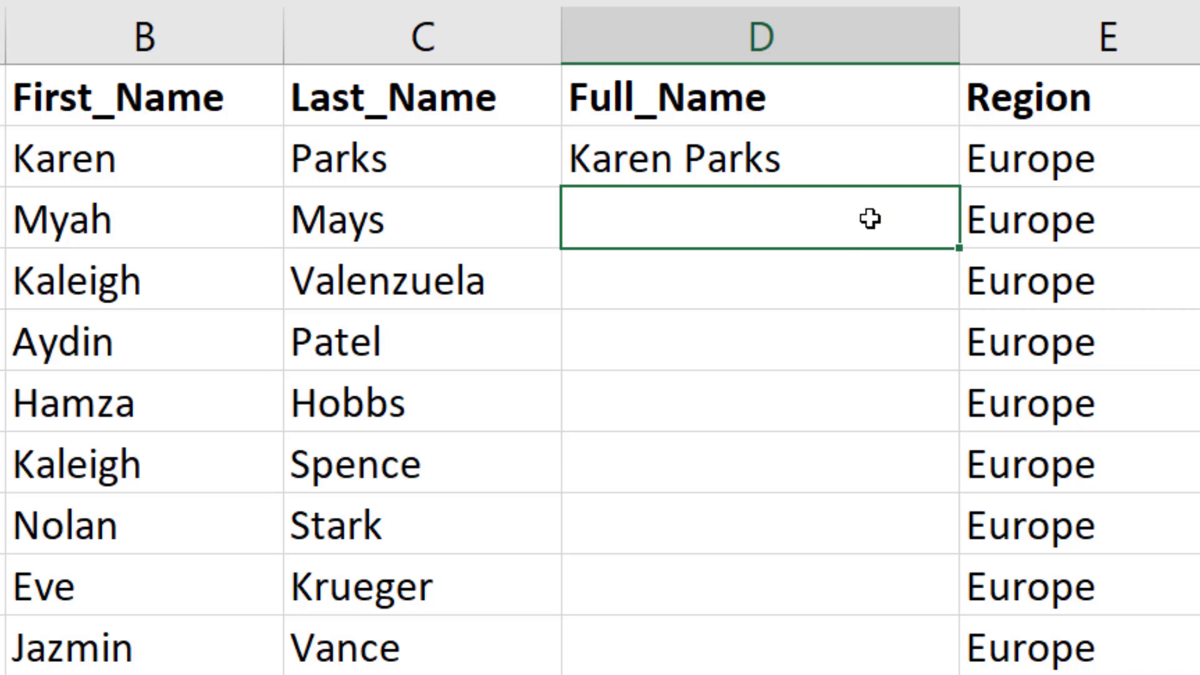
left_click(876, 157)
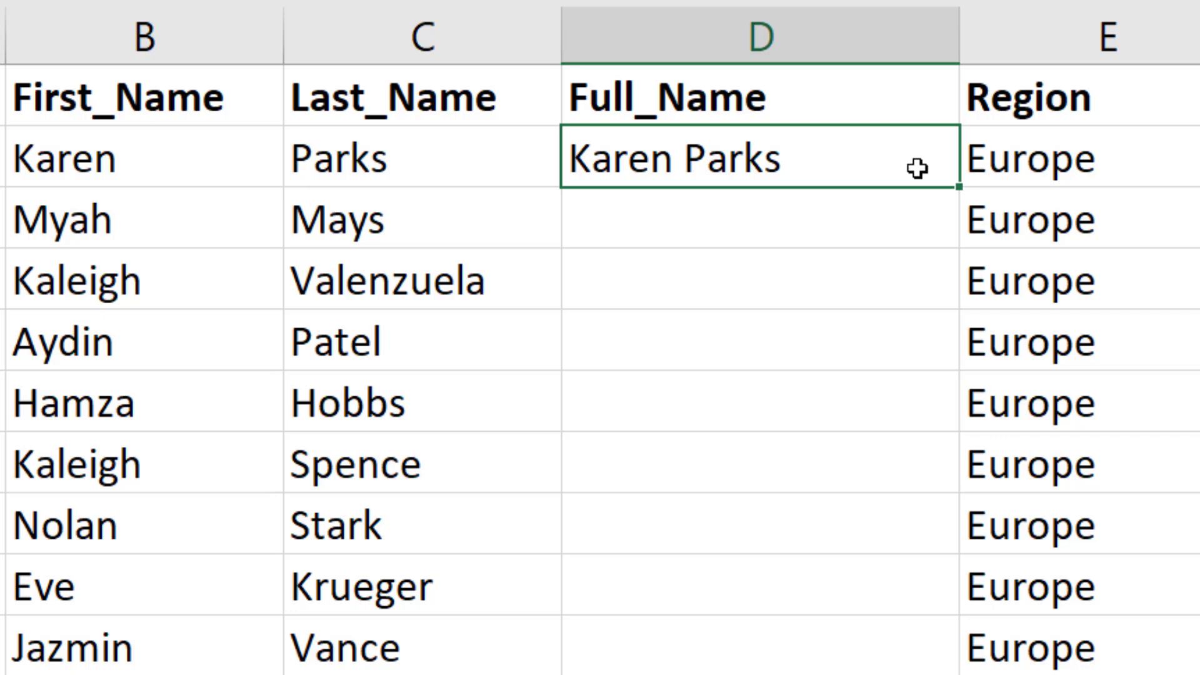
double_click(960, 185)
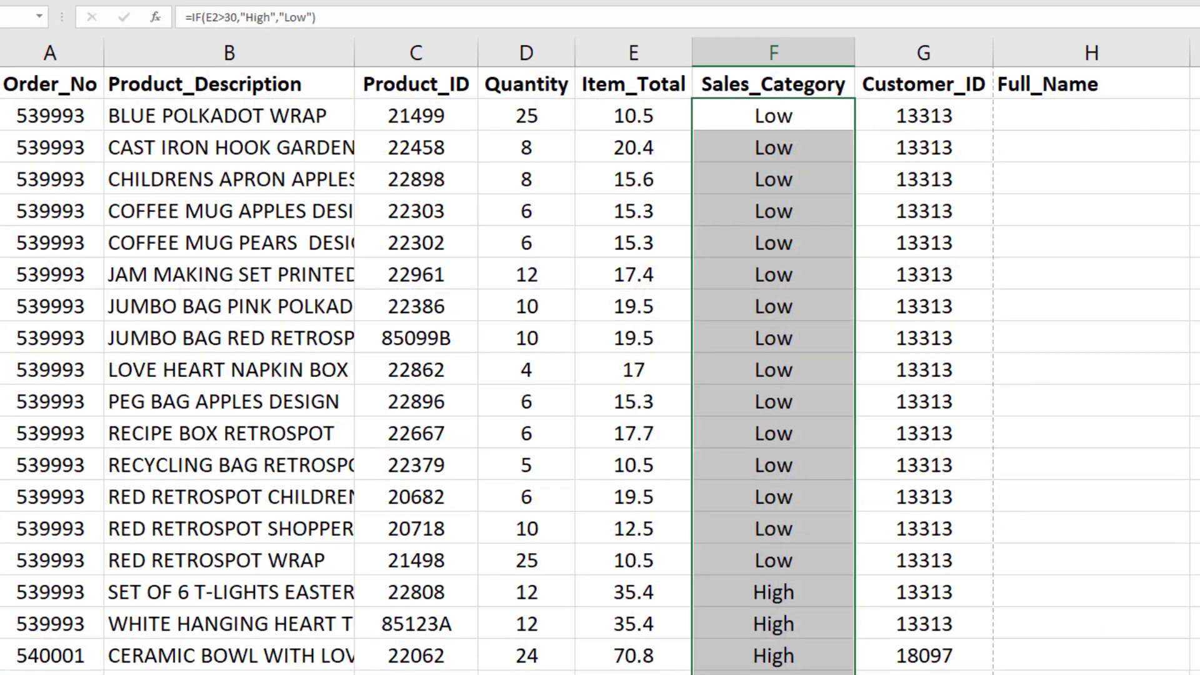
left_click(1060, 117)
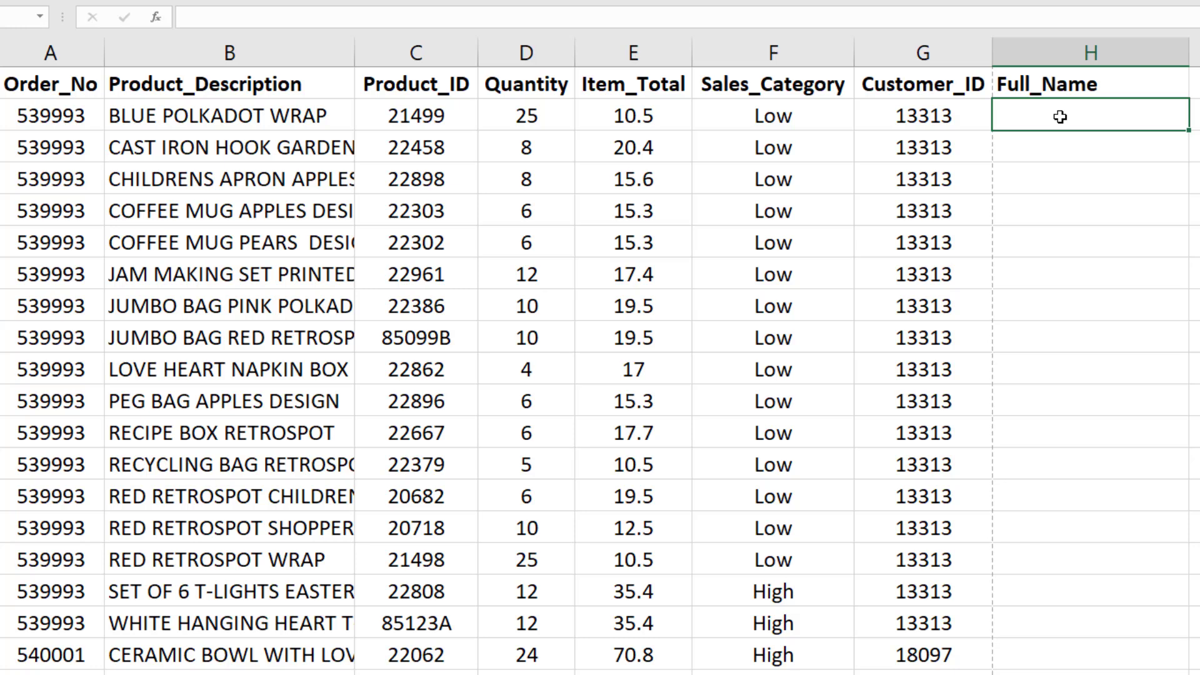
type("=")
key("BackSpace")
key("Return")
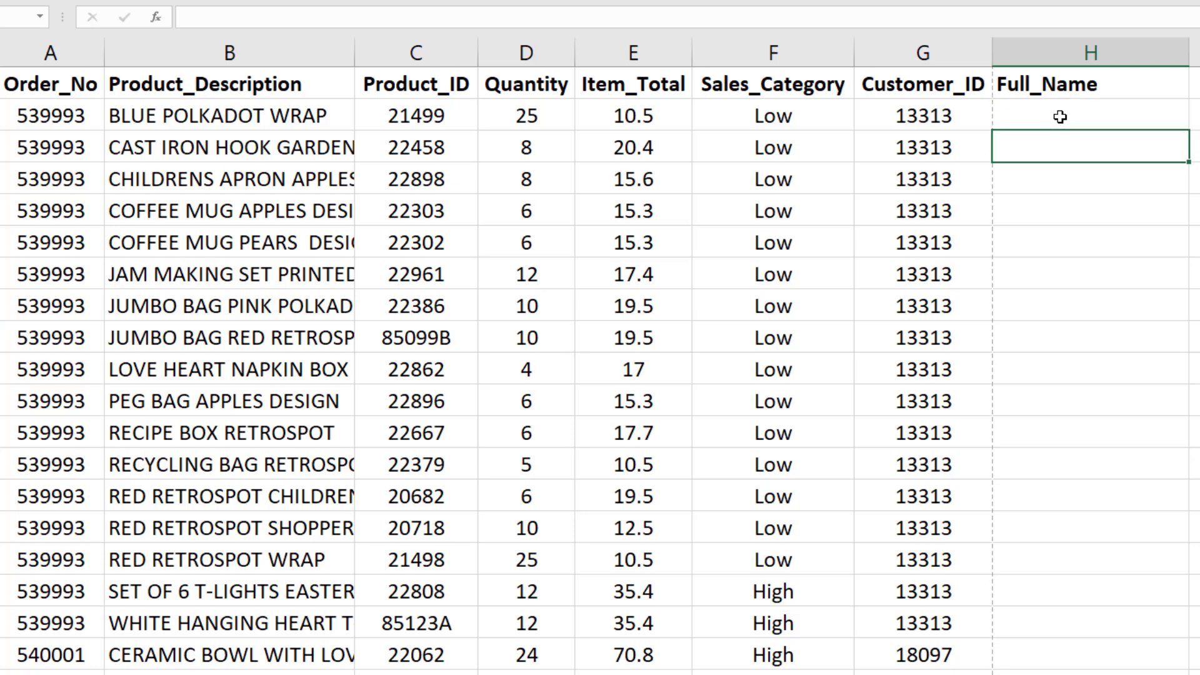
left_click(944, 113)
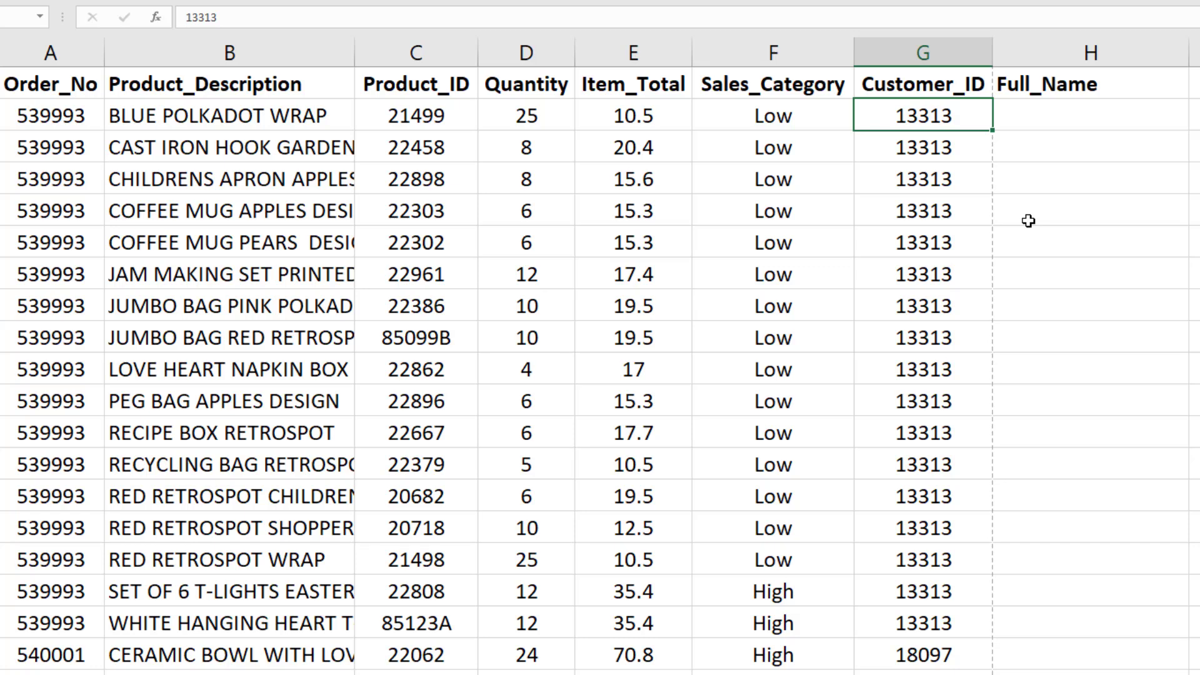
Step: Begin a VLOOKUP formula in H2 of the sales sheet with the Customer_ID cell G2 as the lookup value
left_click(1019, 109)
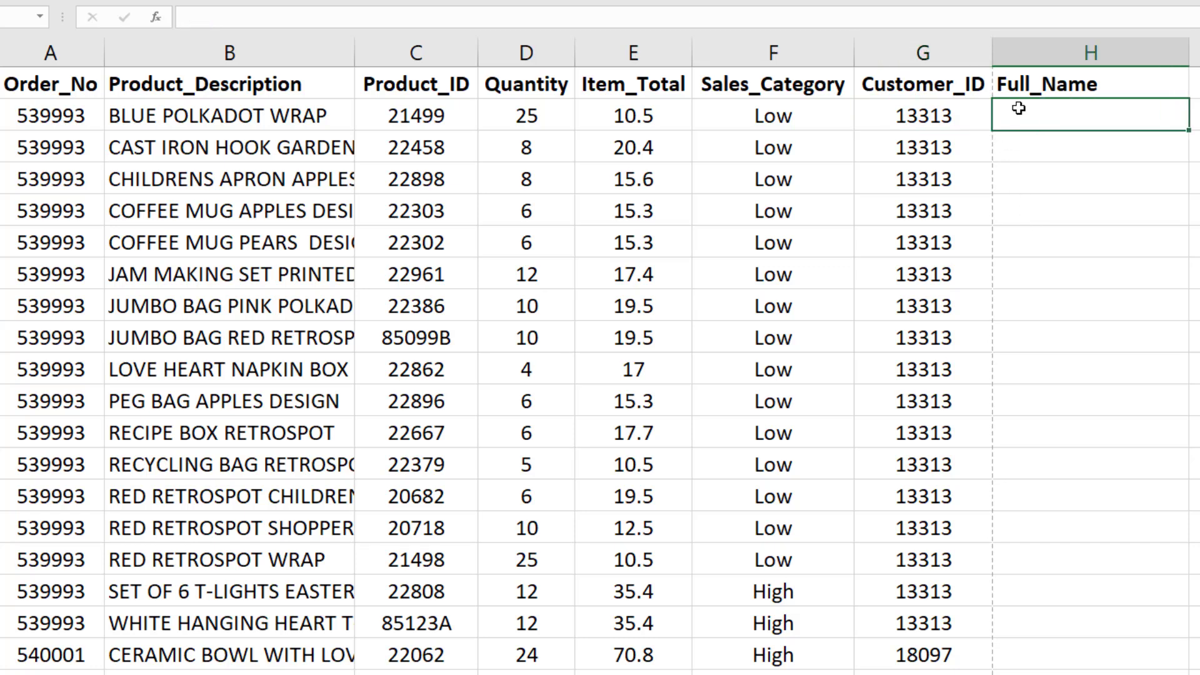
type("=vlok")
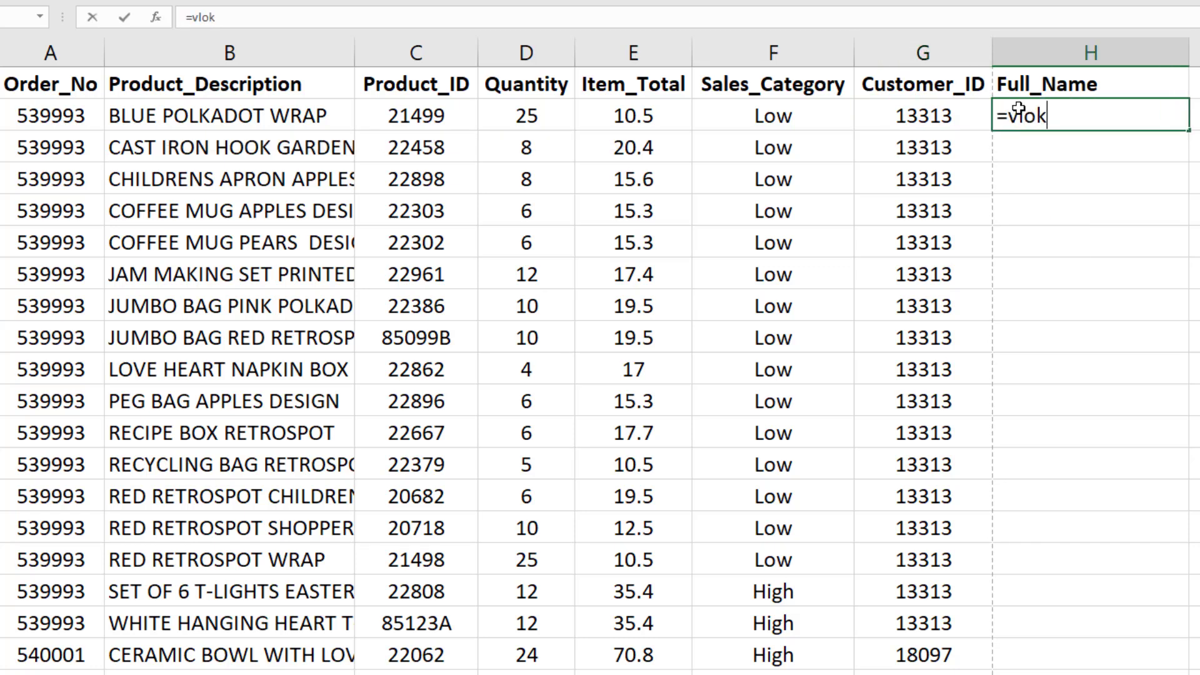
key("BackSpace")
type("okup(")
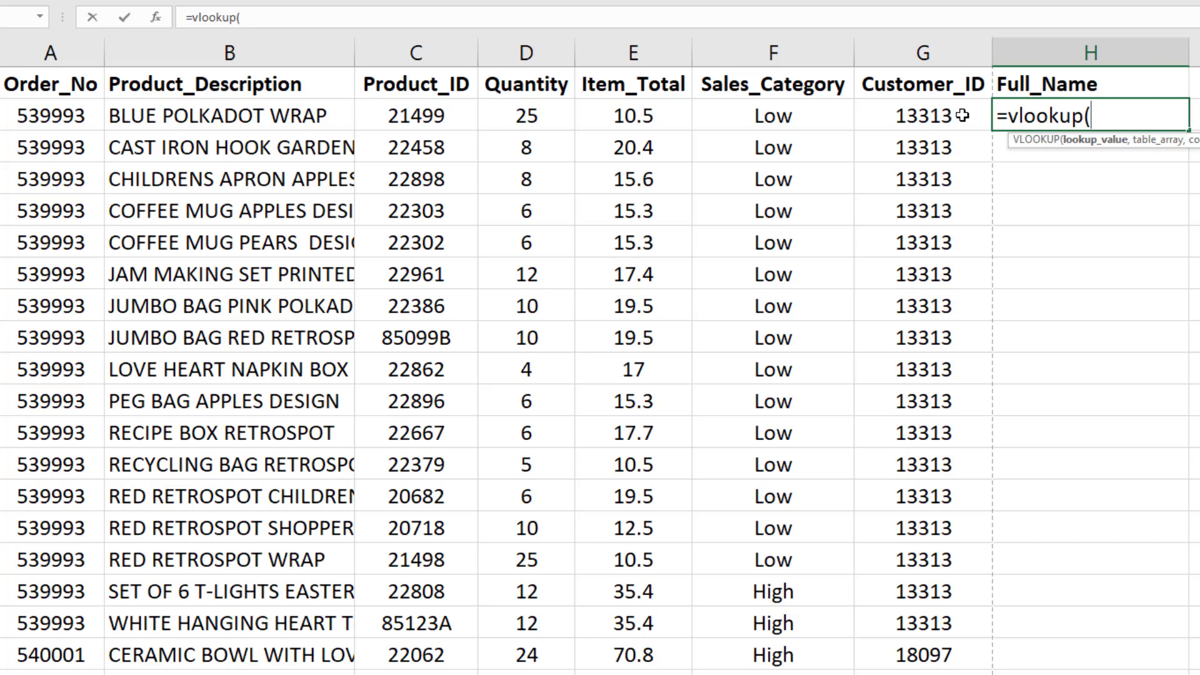
left_click(961, 116)
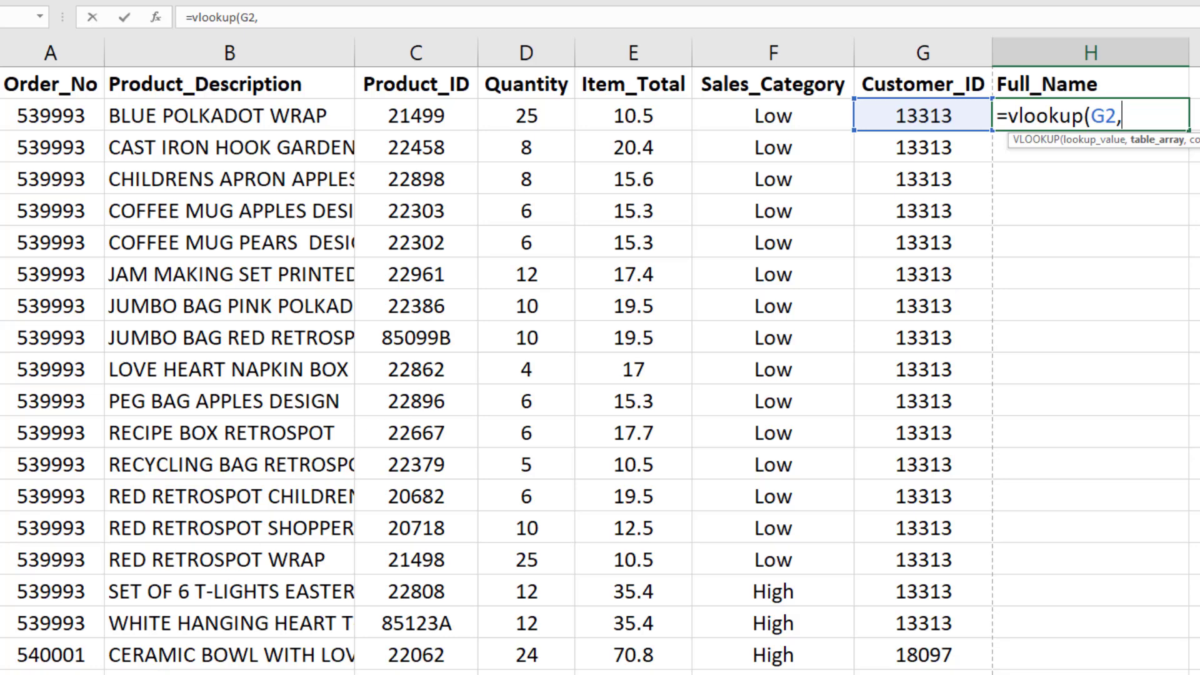
Step: Set the VLOOKUP table array to columns A through D of the customers sheet (customers!A:D)
key("ctrl+Page_Down")
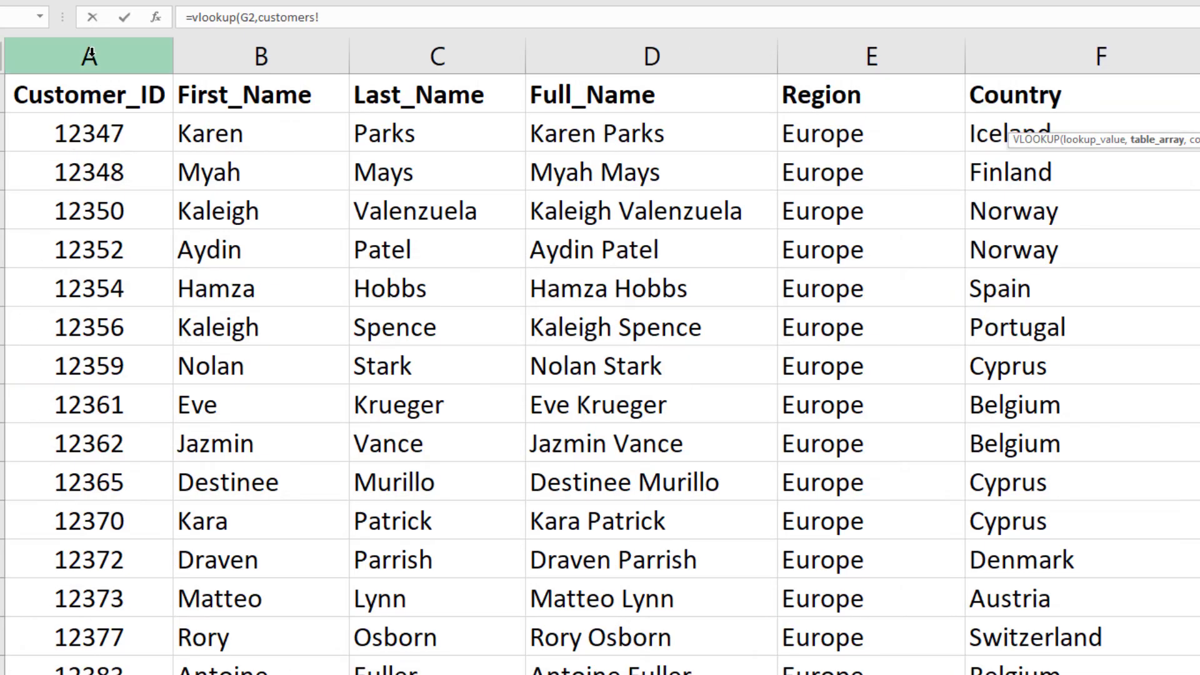
left_click_drag(90, 55, 674, 72)
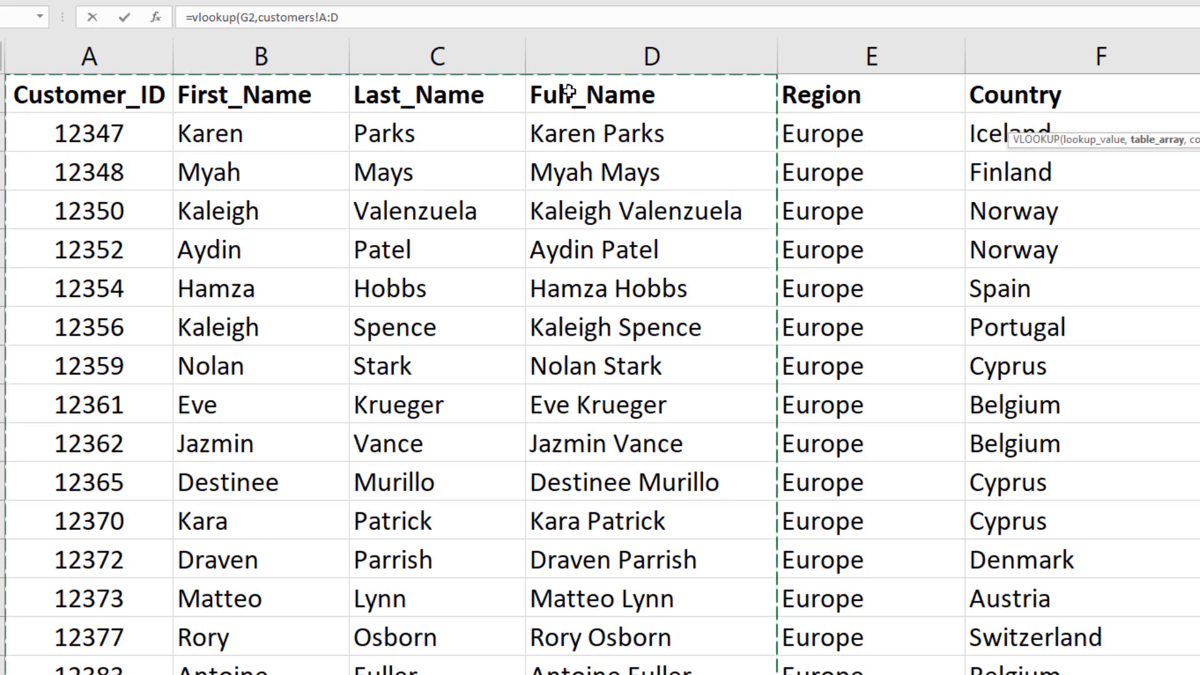
left_click(353, 17)
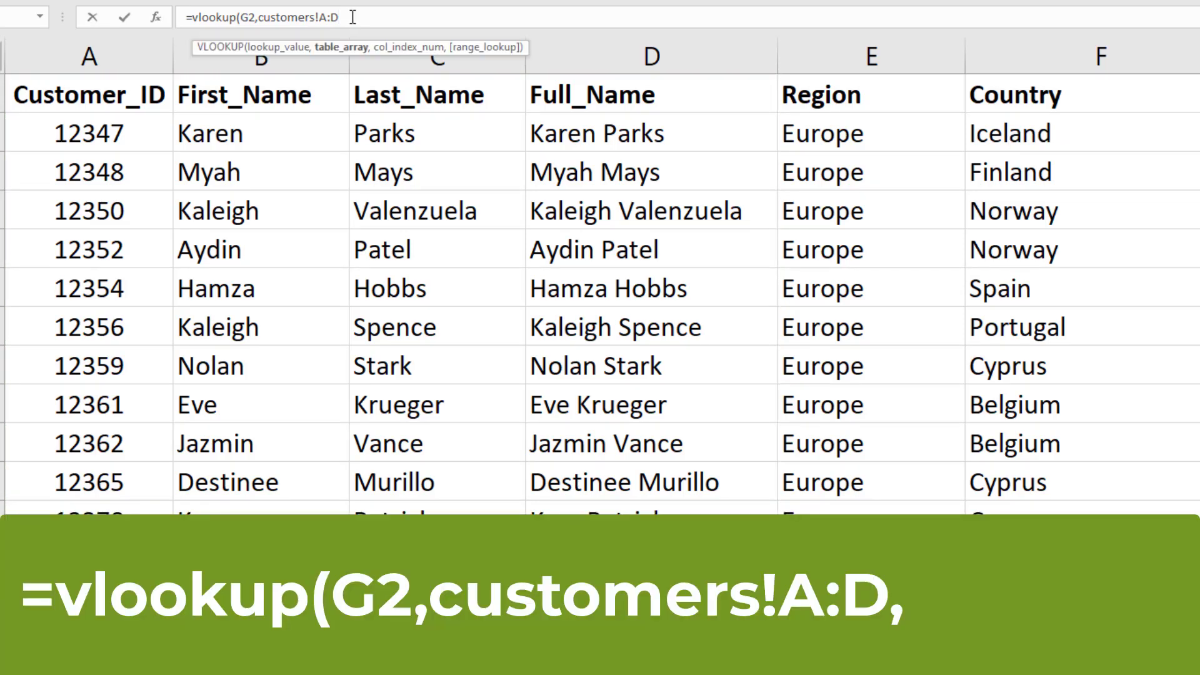
type(",")
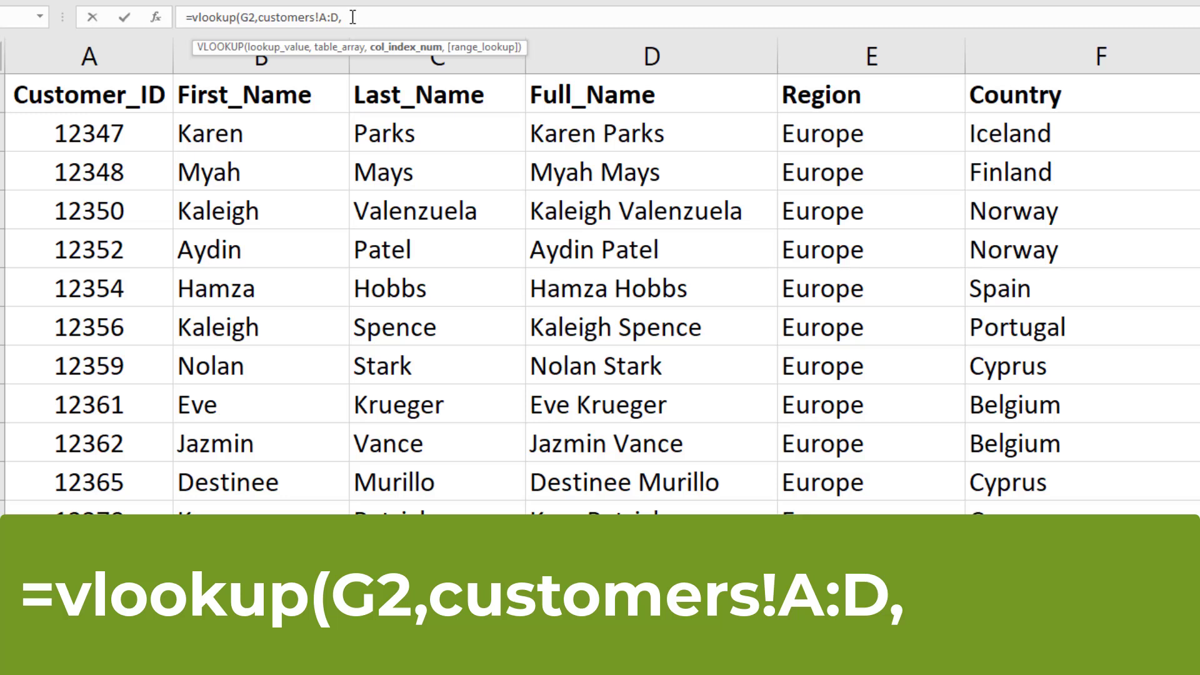
left_click_drag(339, 17, 259, 17)
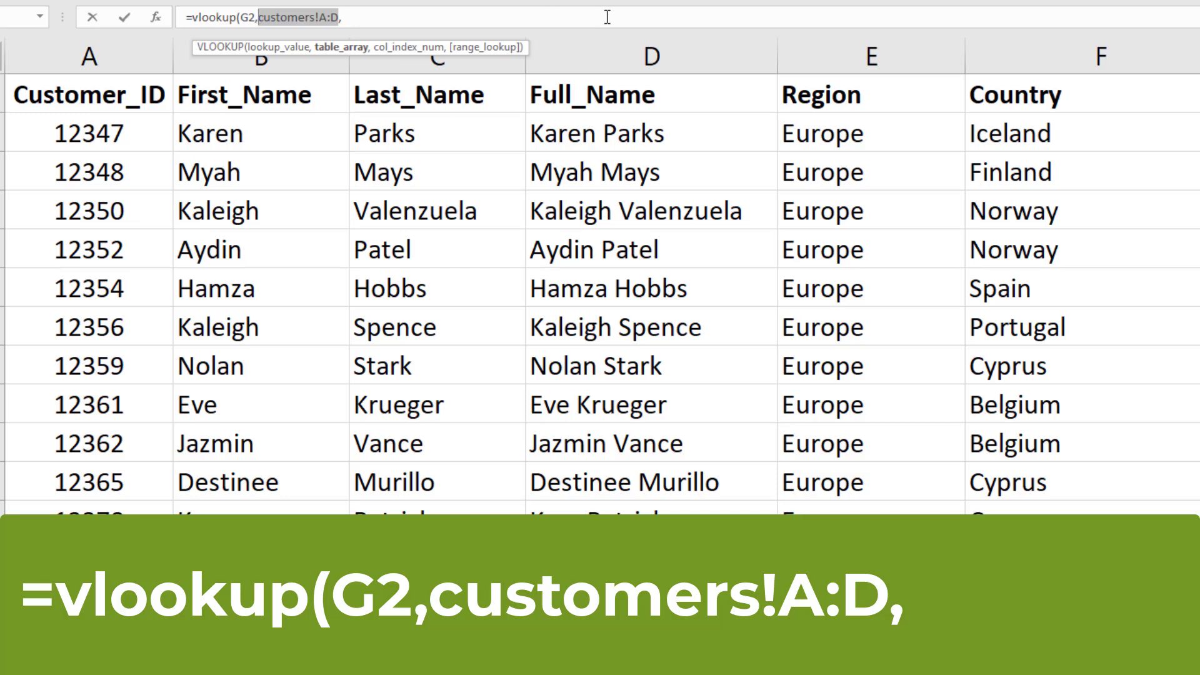
left_click(358, 14)
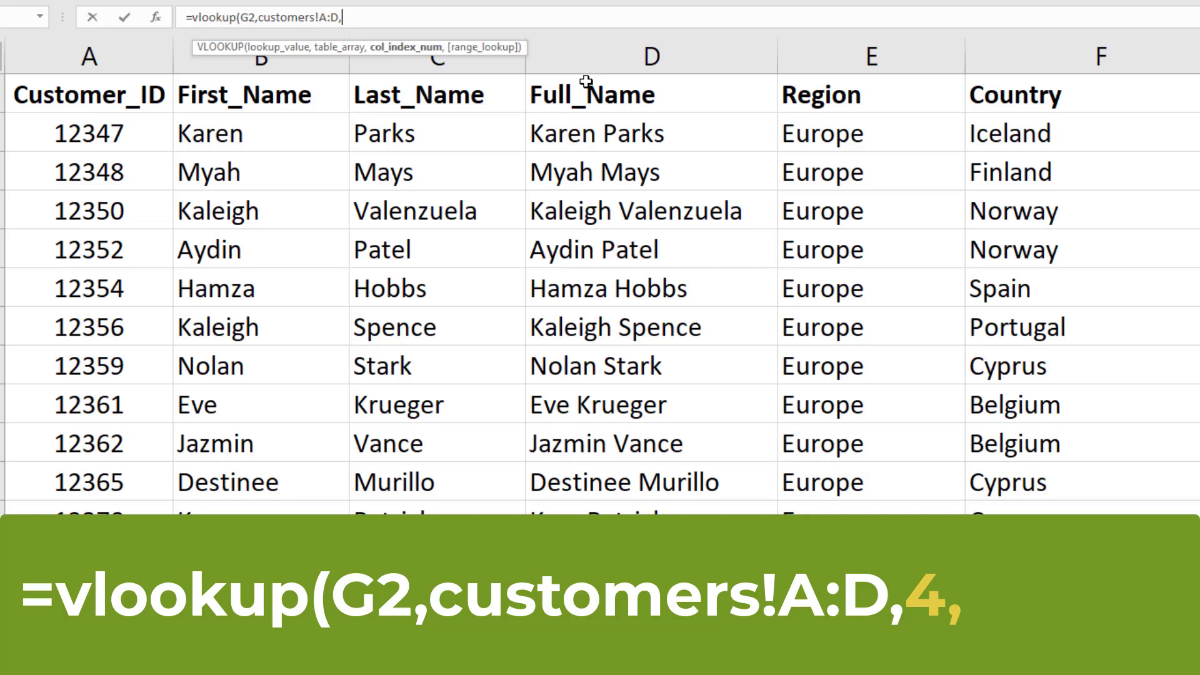
Step: Complete the VLOOKUP with column index 4 and FALSE for an exact match, and enter the formula
type("4,")
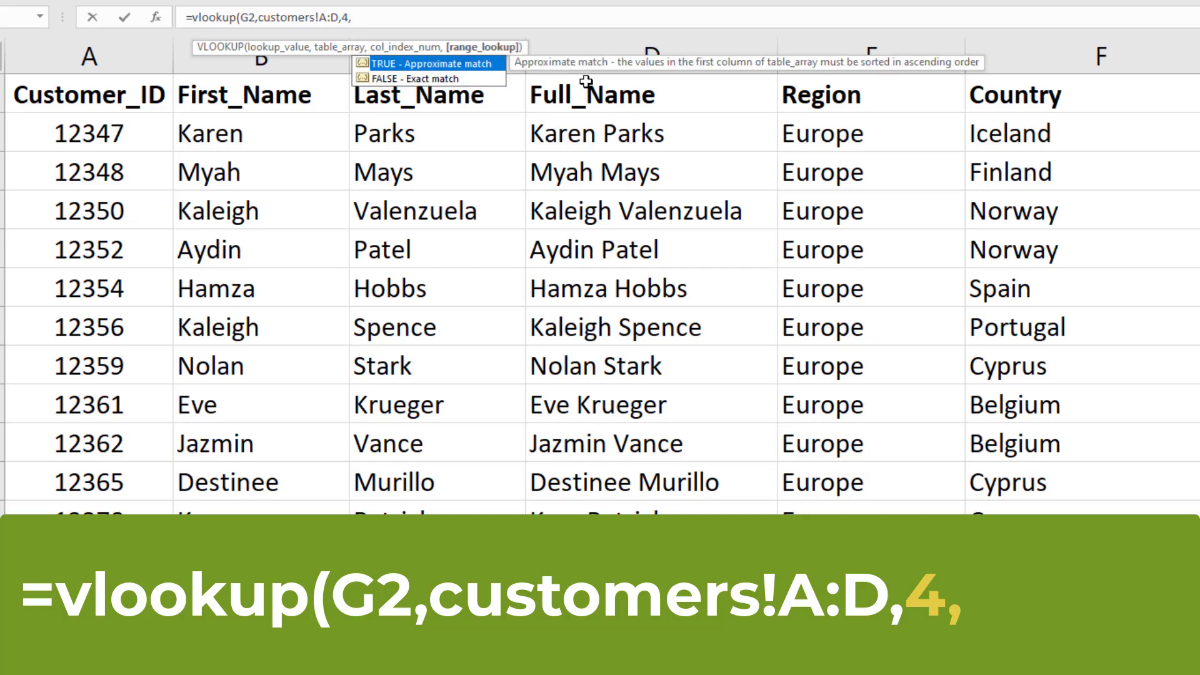
type("FA")
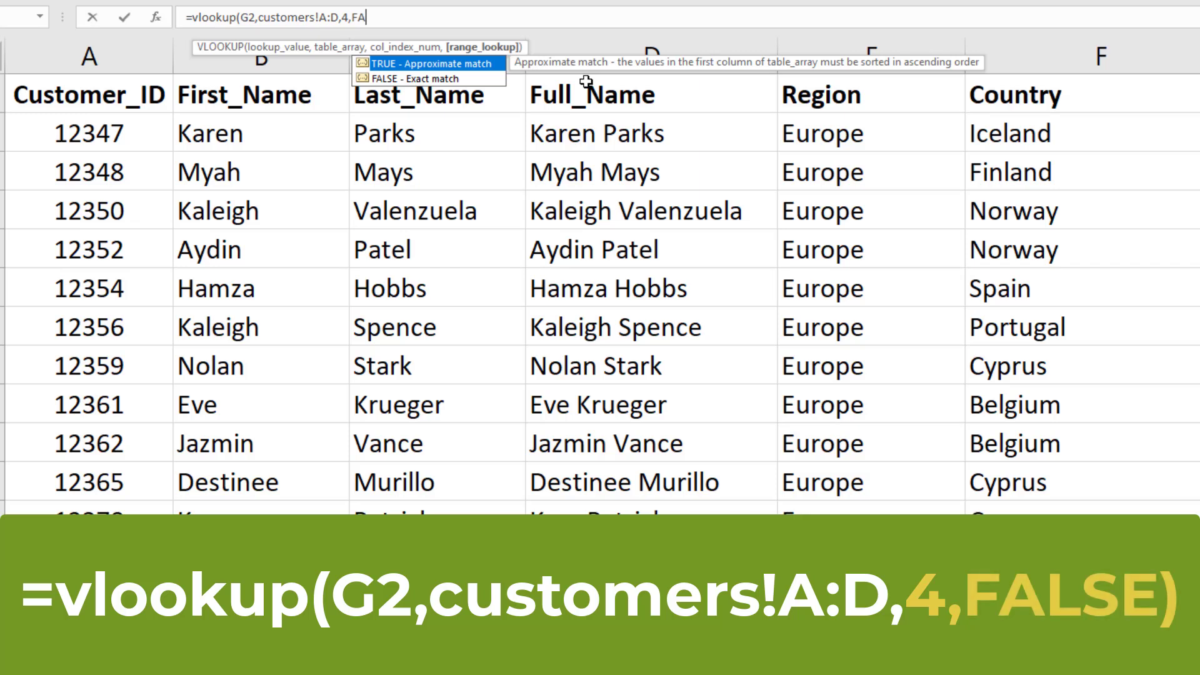
type("LSE)")
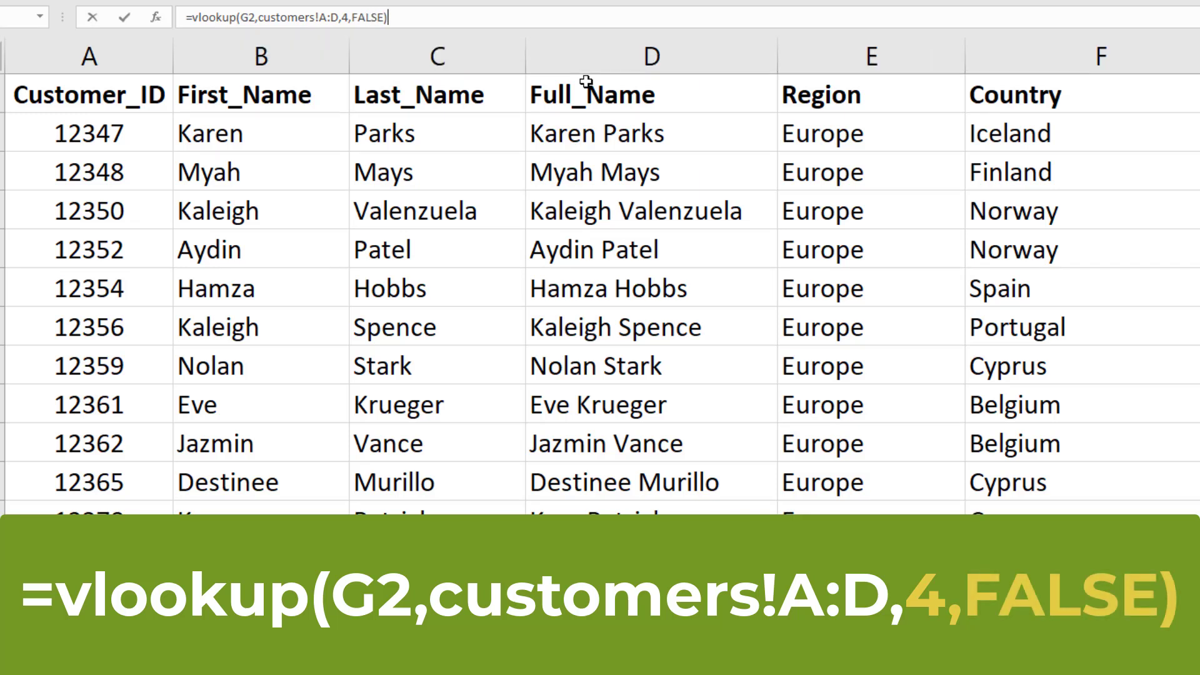
key("Return")
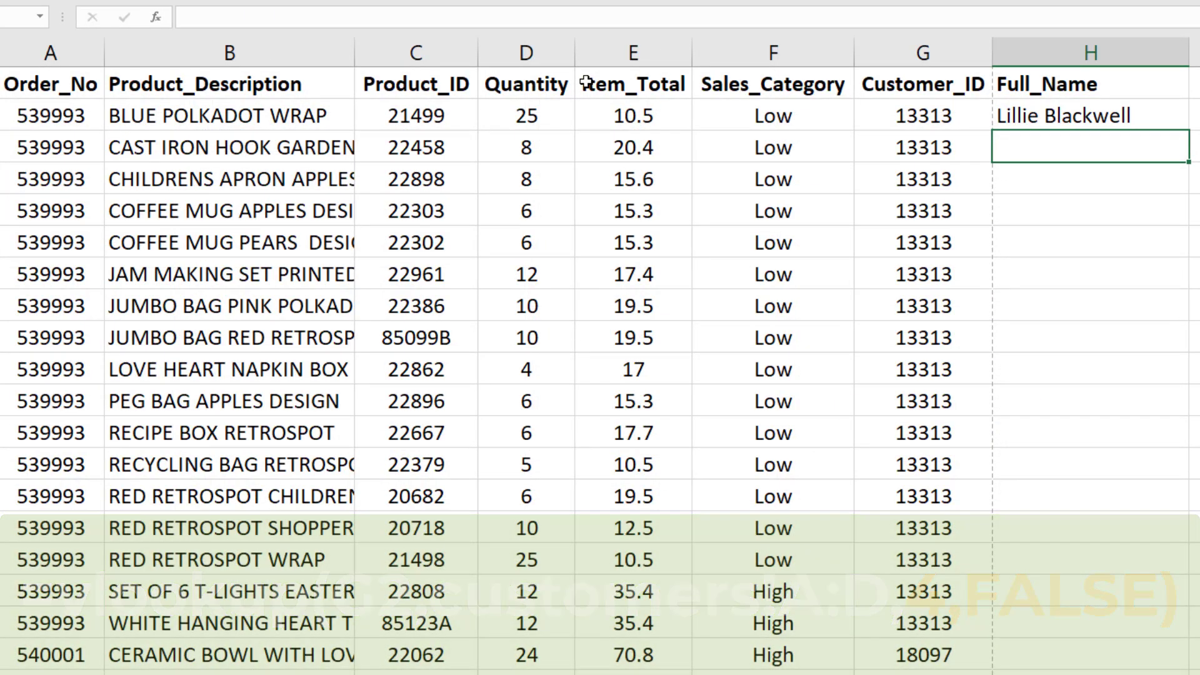
Step: Fill the VLOOKUP formula from H2 down the Full_Name column and check the names against the Customer_ID values
left_click(1056, 115)
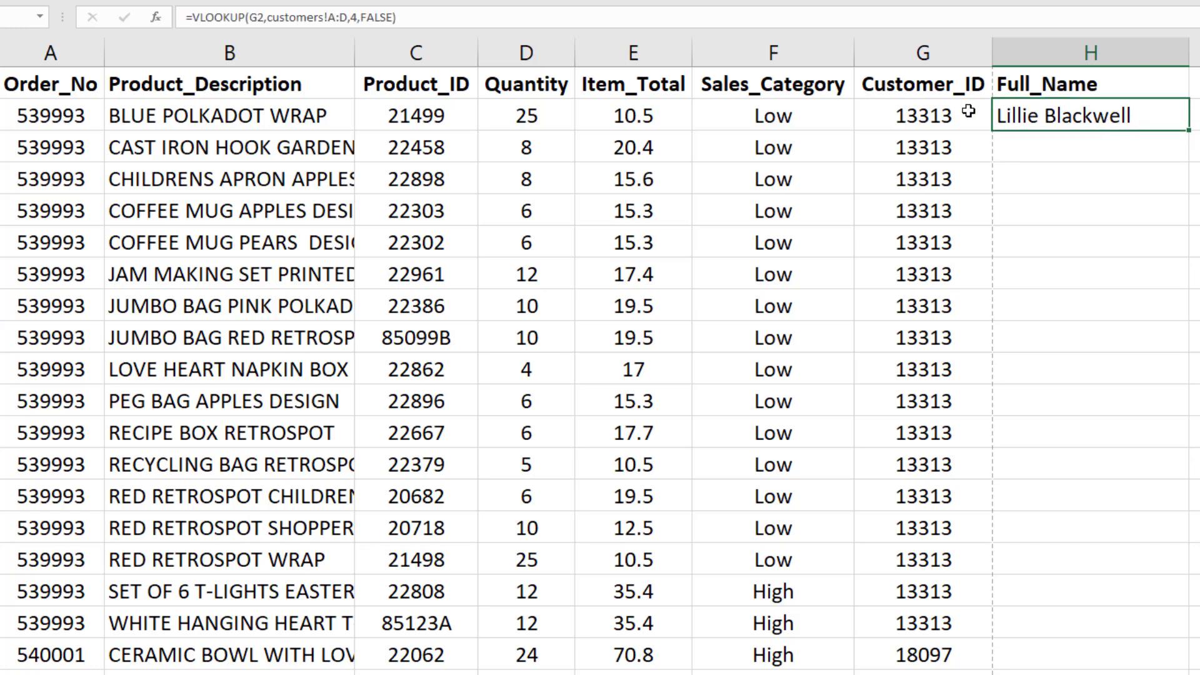
left_click(943, 112)
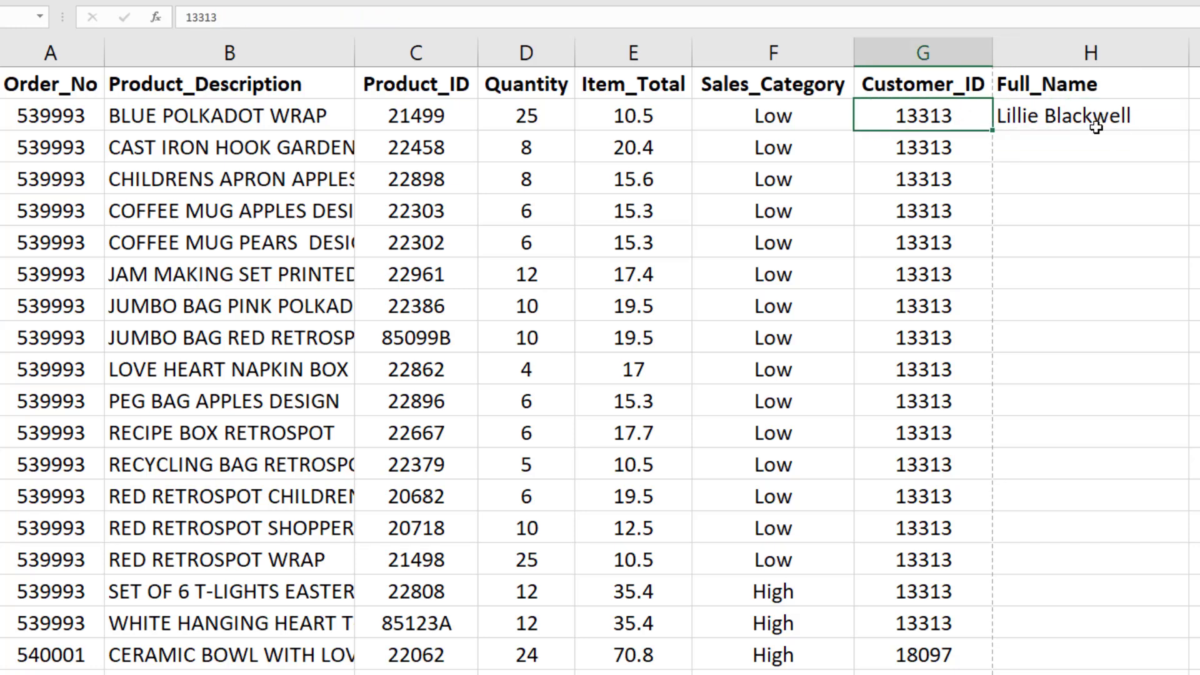
left_click(1154, 126)
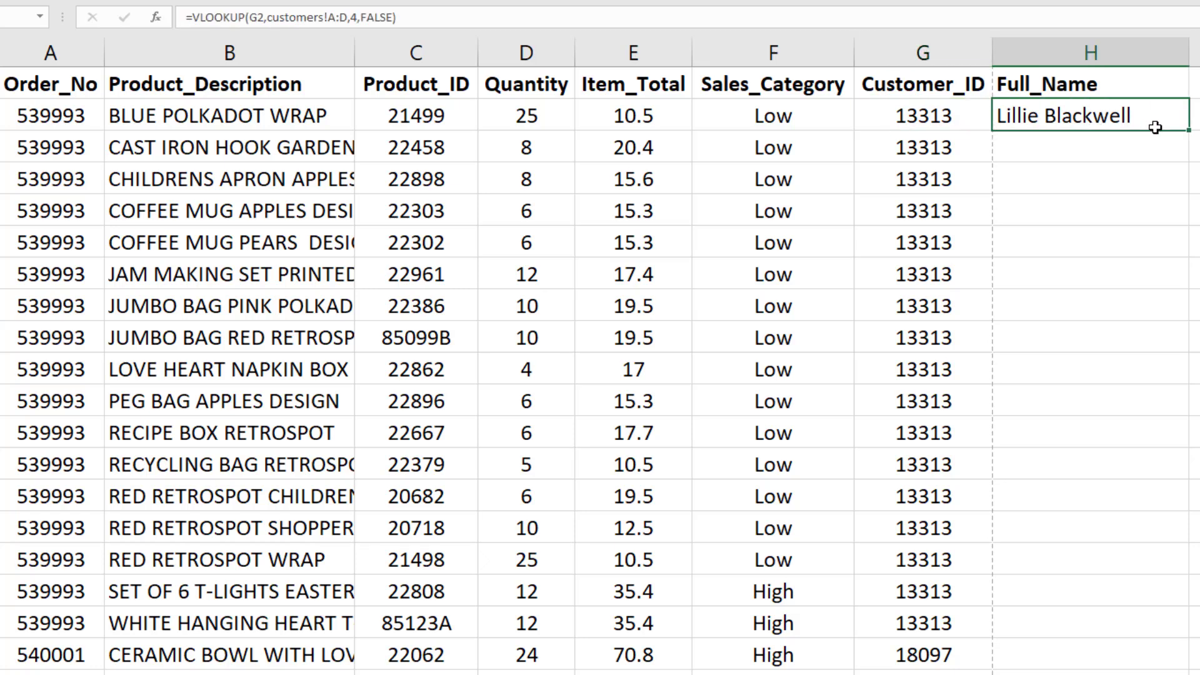
double_click(1188, 131)
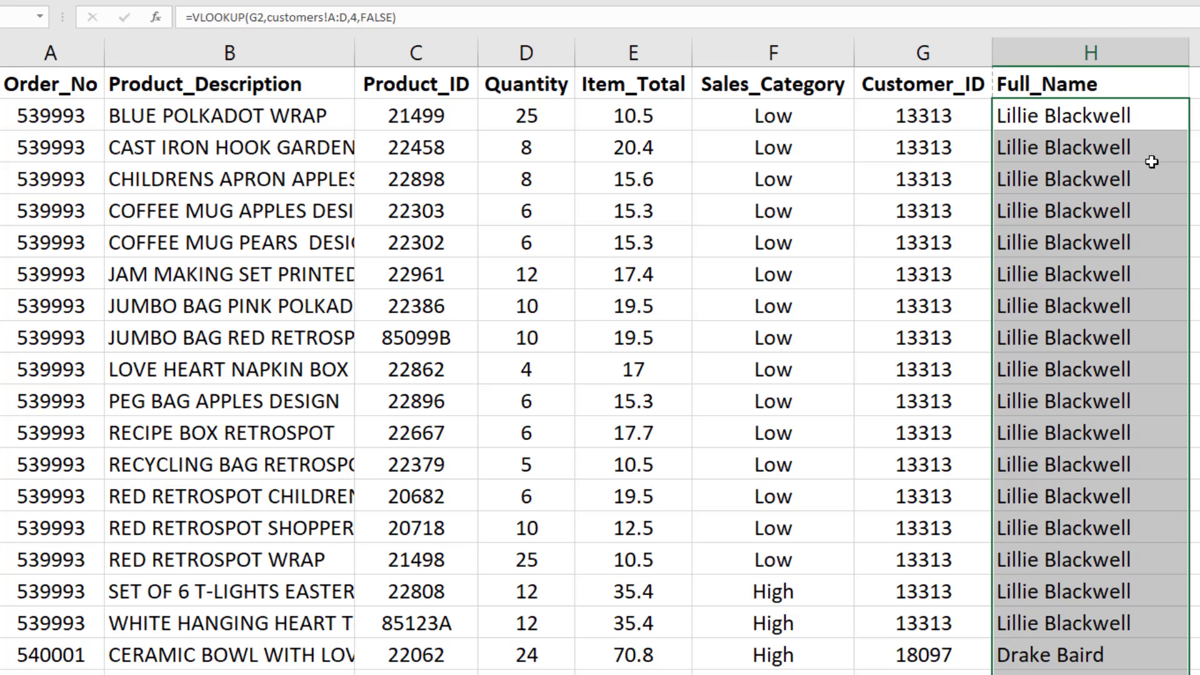
left_click_drag(1015, 625, 949, 123)
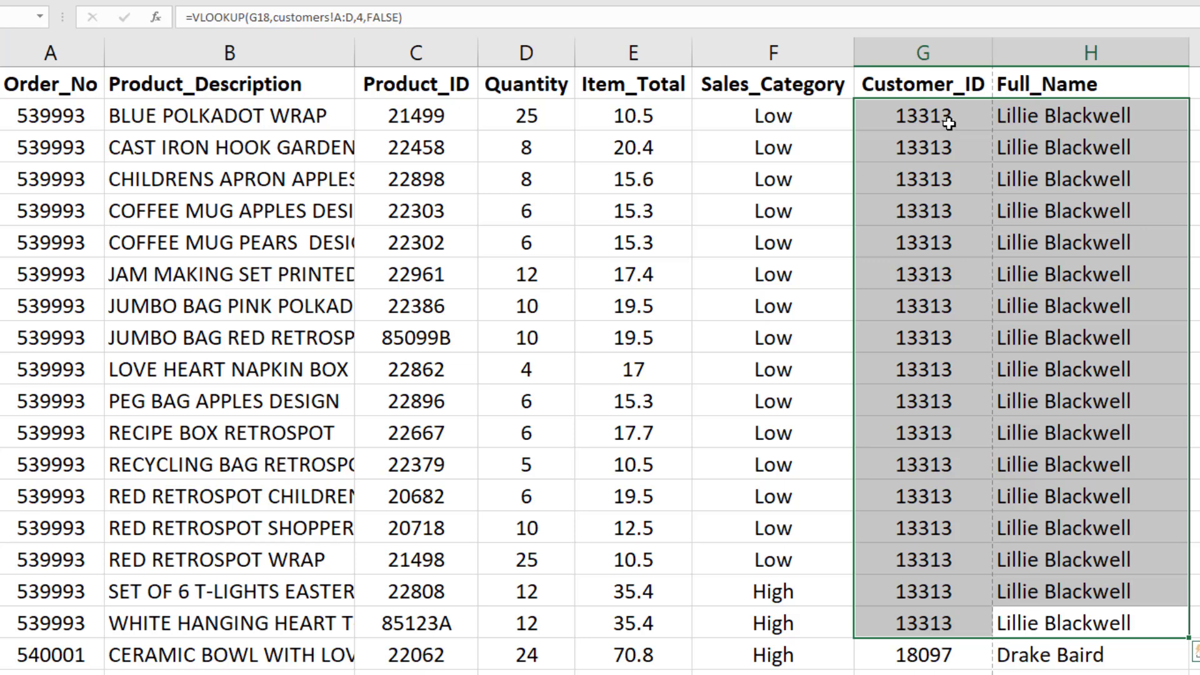
left_click(1003, 117)
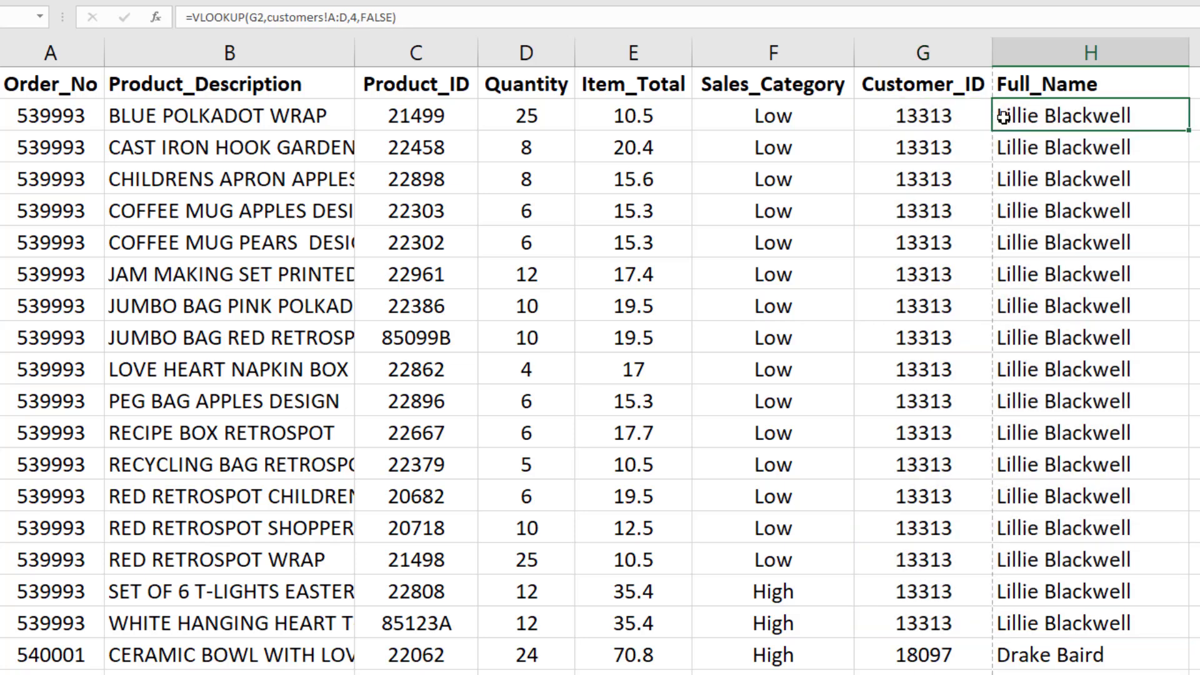